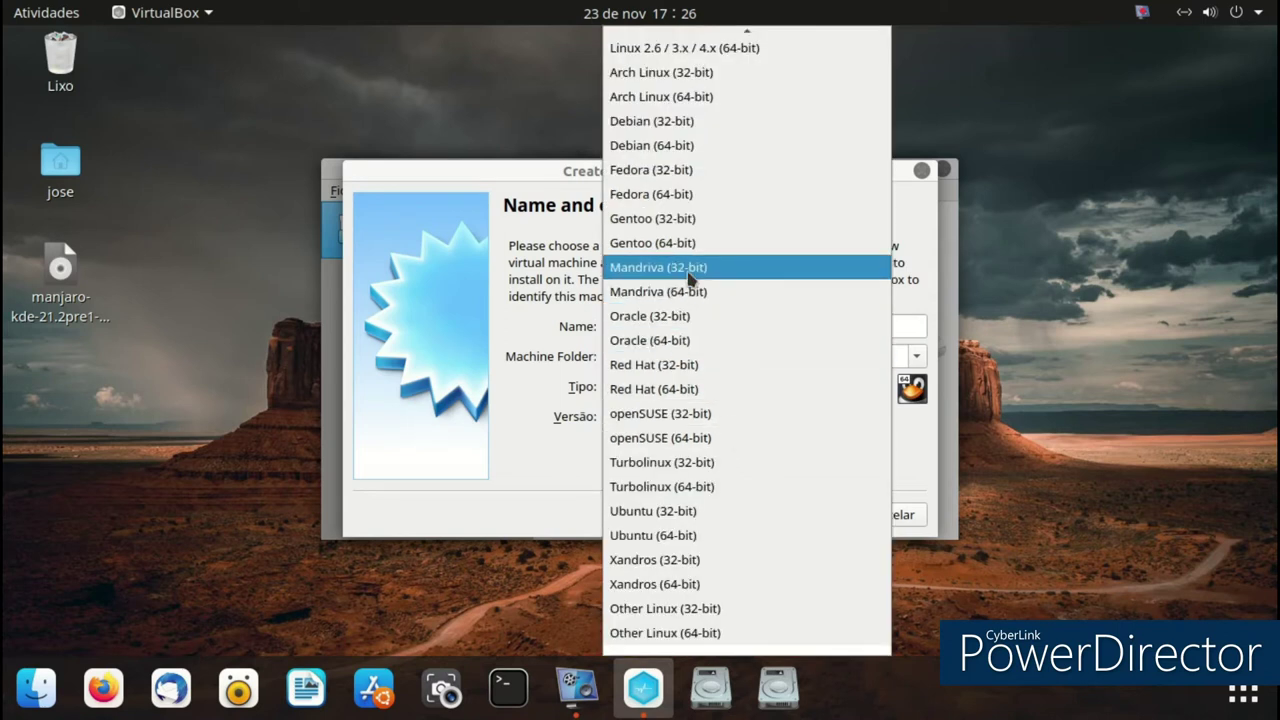
# - Choose Gentoo (64-bit) as the OS version and give the machine 3308 MB of memory
pyautogui.click(684, 245)
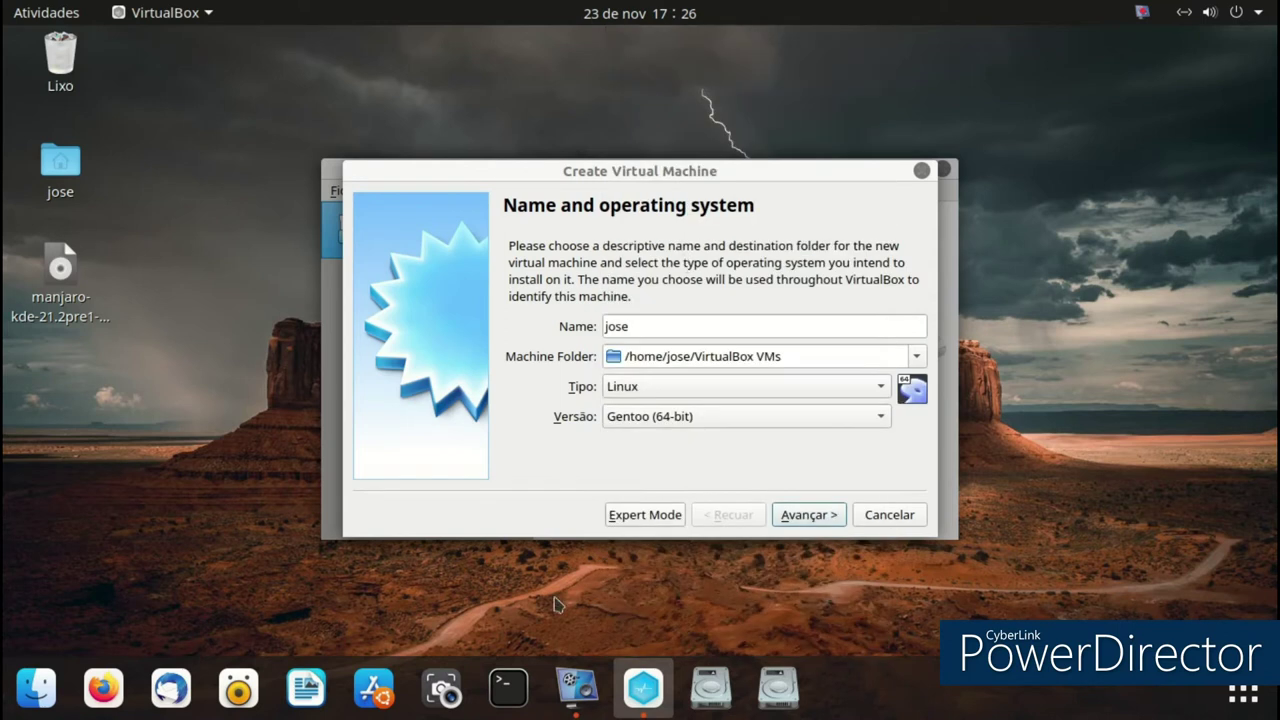
pyautogui.click(806, 514)
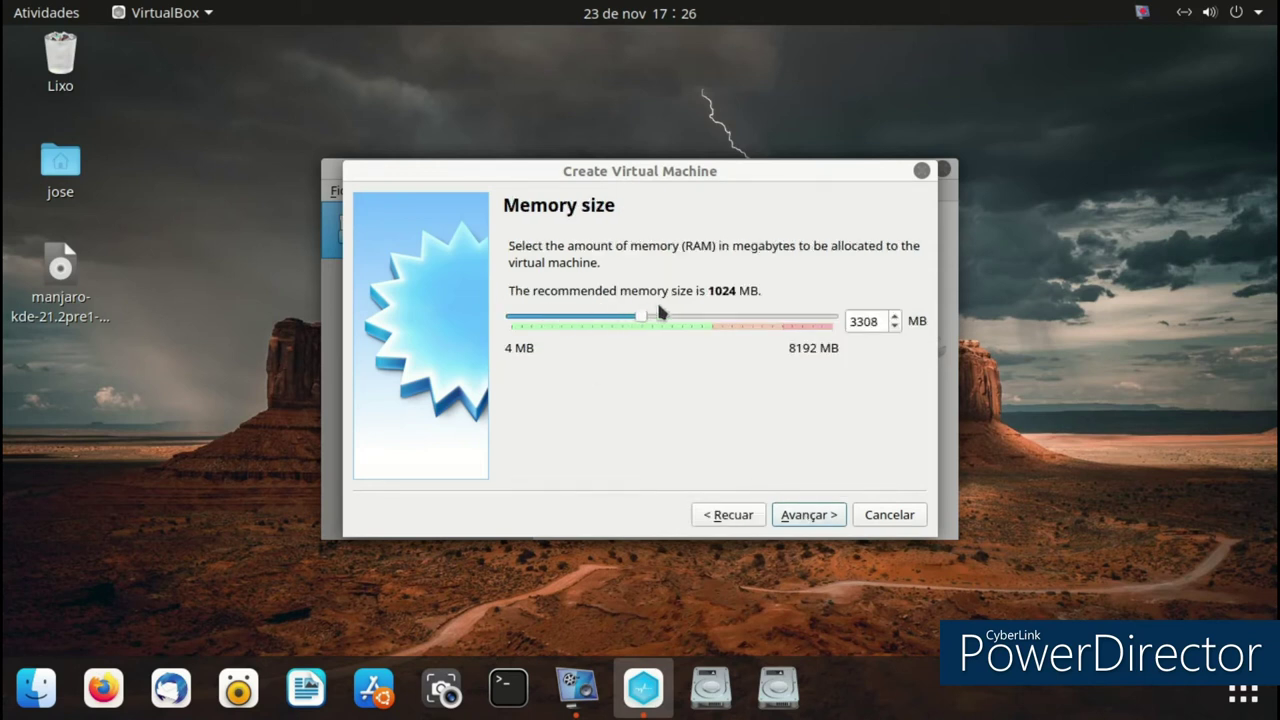
pyautogui.click(812, 515)
# - Create a new default VDI disk, enlarge it to 32 GB and finish the machine
pyautogui.click(812, 515)
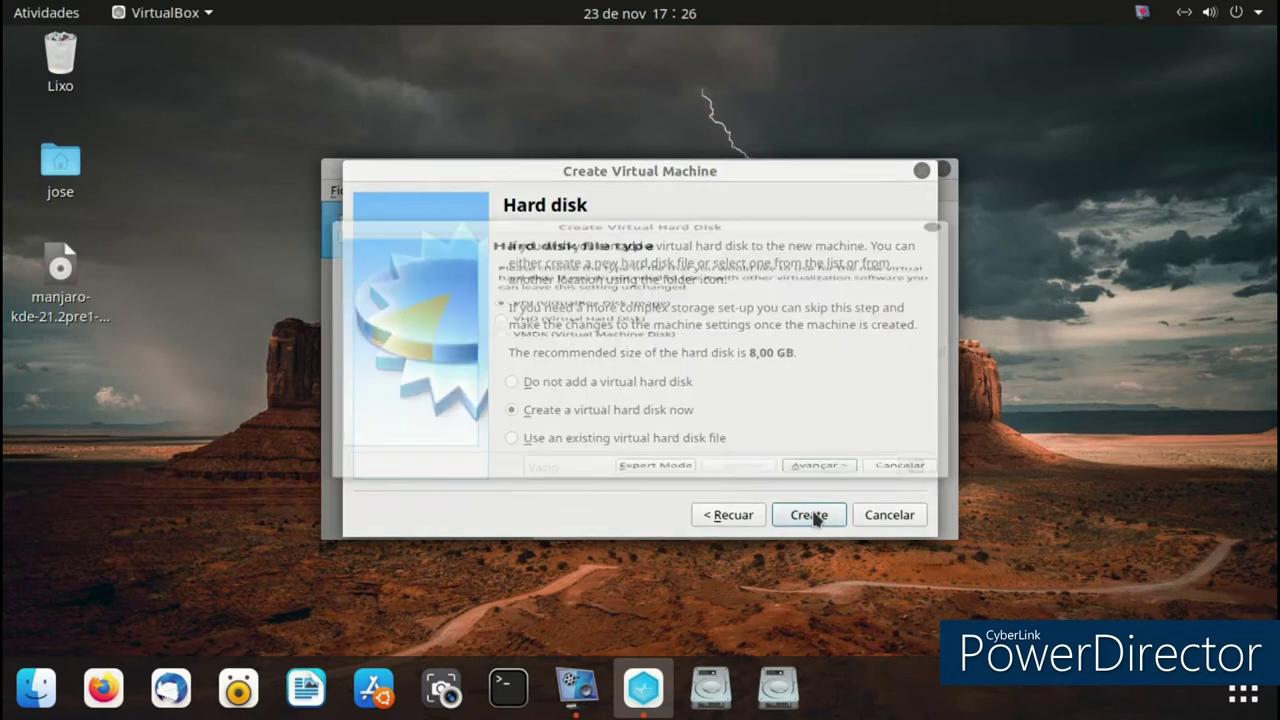
pyautogui.click(814, 560)
pyautogui.click(814, 560)
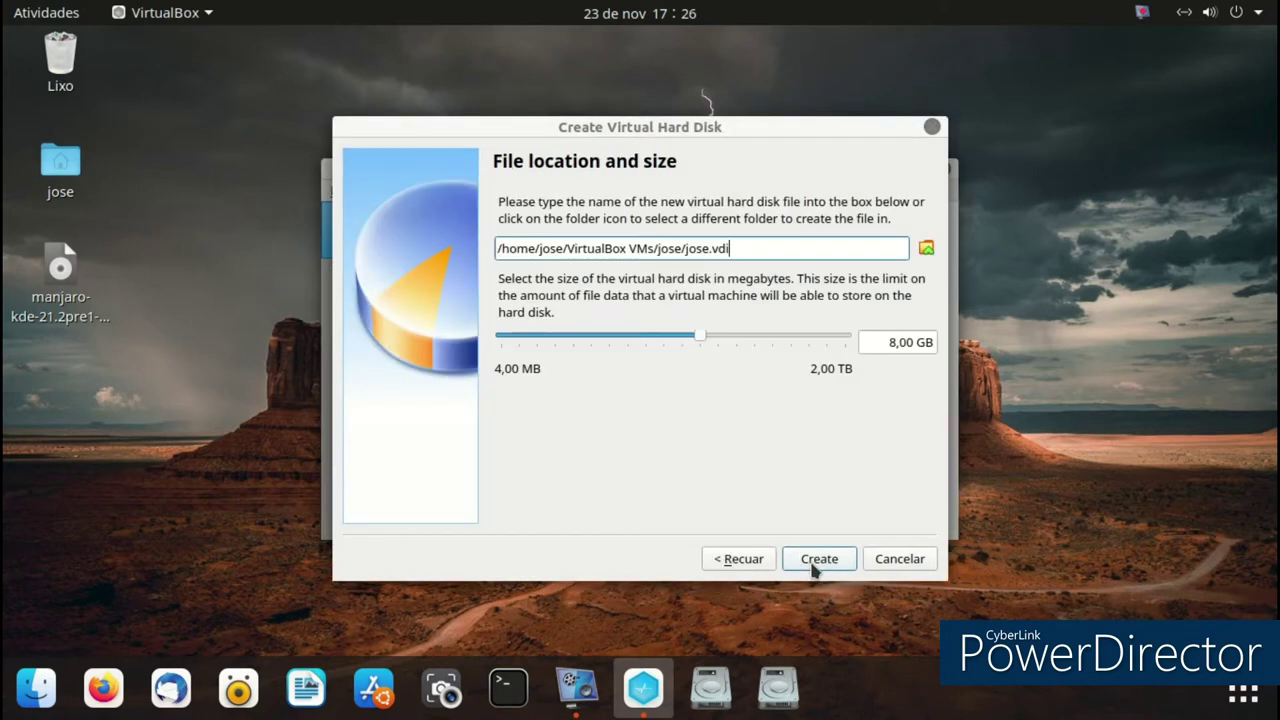
pyautogui.click(803, 340)
pyautogui.click(777, 340)
pyautogui.click(810, 560)
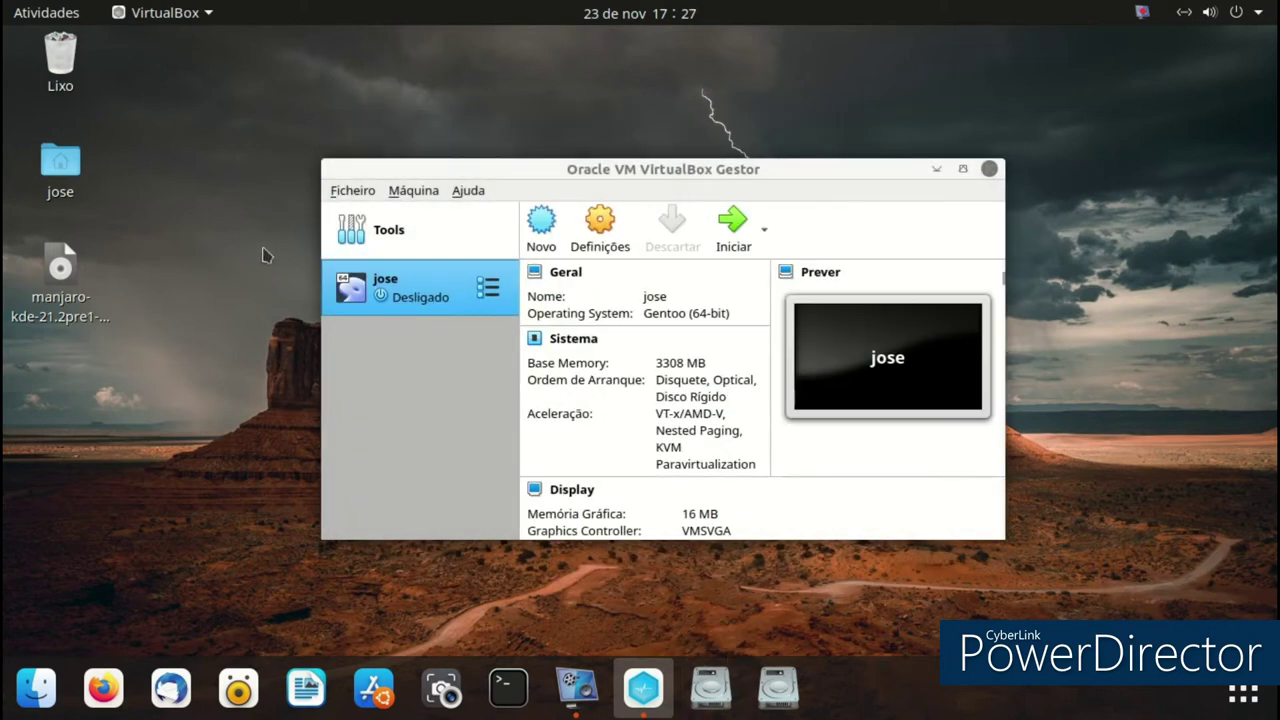
# - Start jose with the Desktop's manjaro-kde-21.2pre1-211119-linux515.iso as the start-up disk
pyautogui.doubleClick(398, 300)
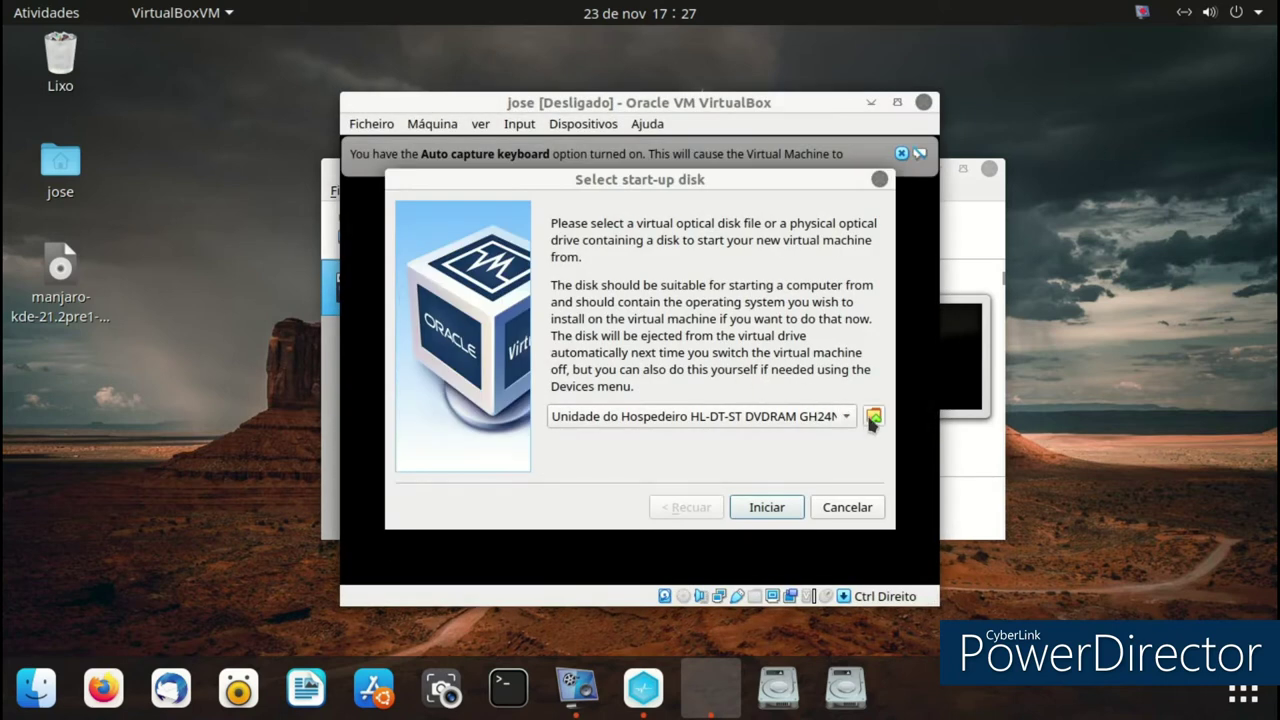
pyautogui.click(872, 424)
pyautogui.click(476, 294)
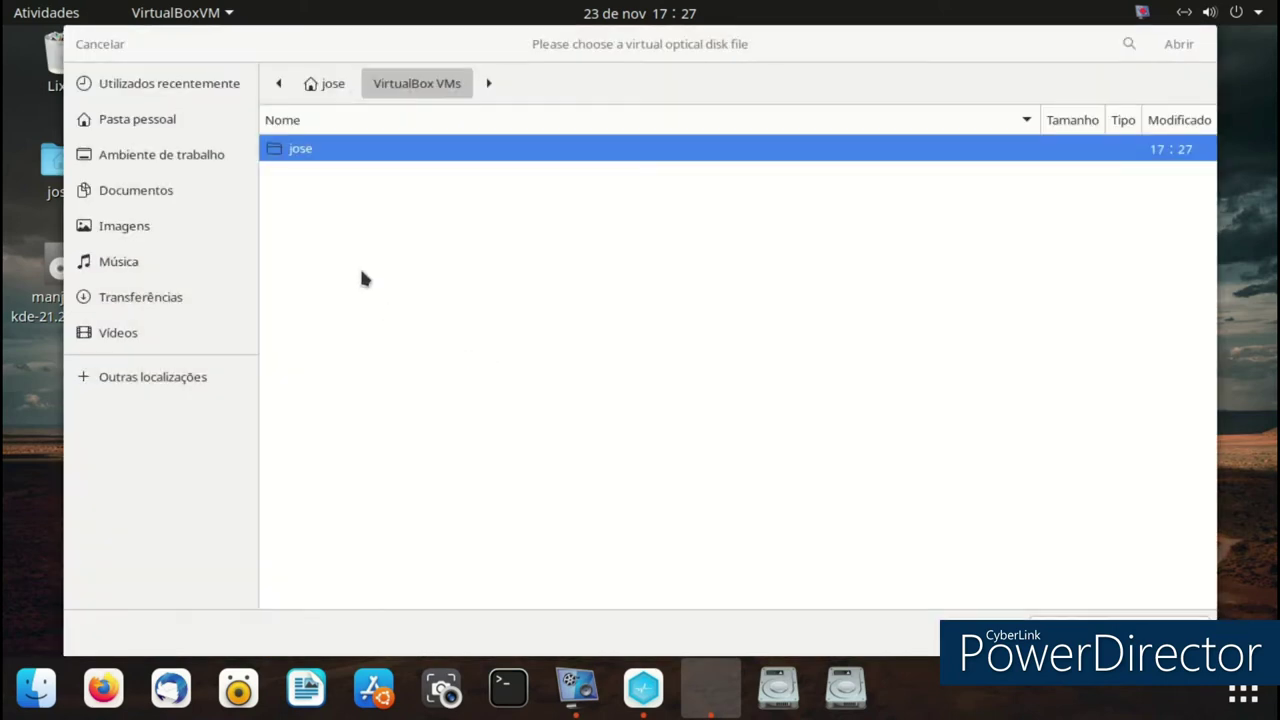
pyautogui.click(172, 164)
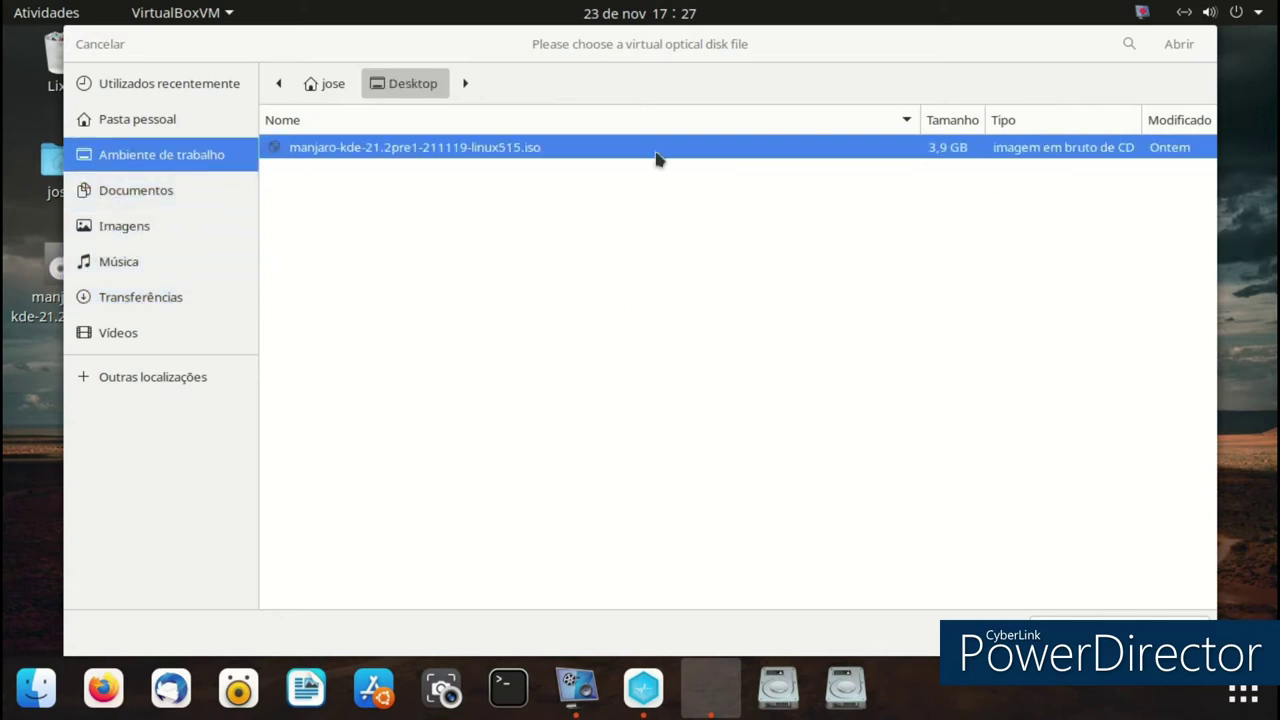
pyautogui.doubleClick(555, 151)
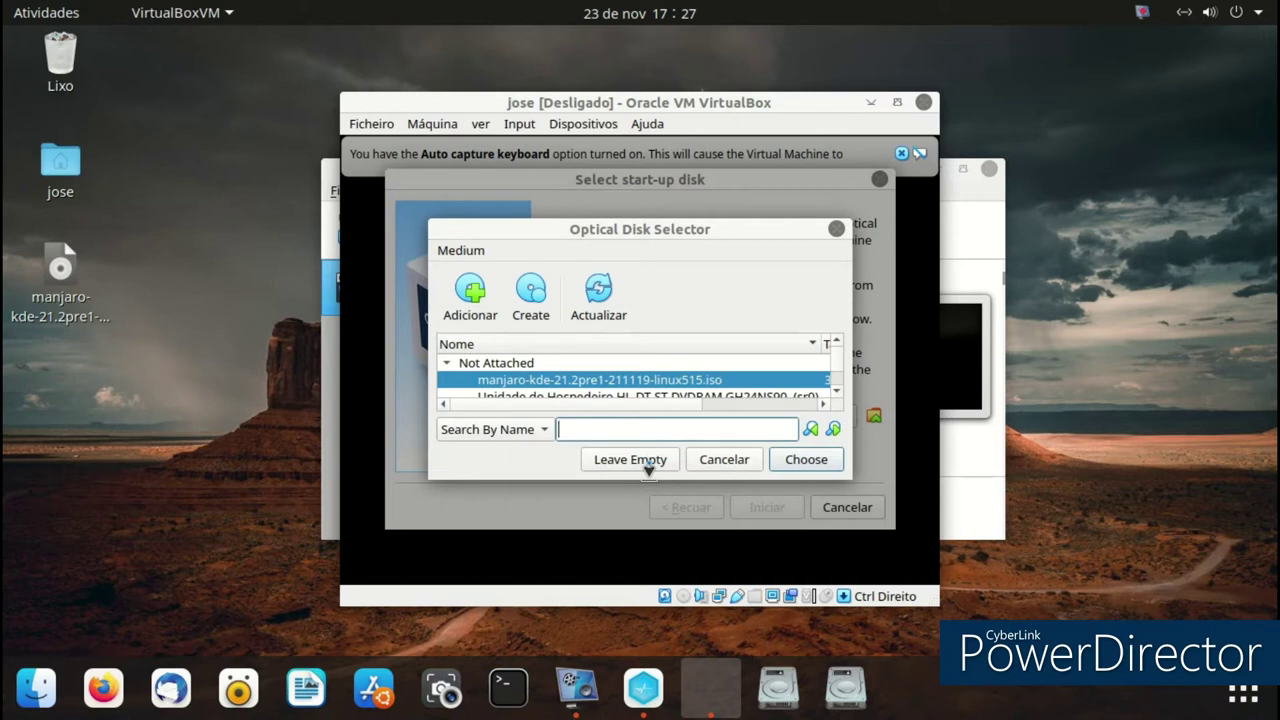
pyautogui.click(802, 461)
pyautogui.press('Return')
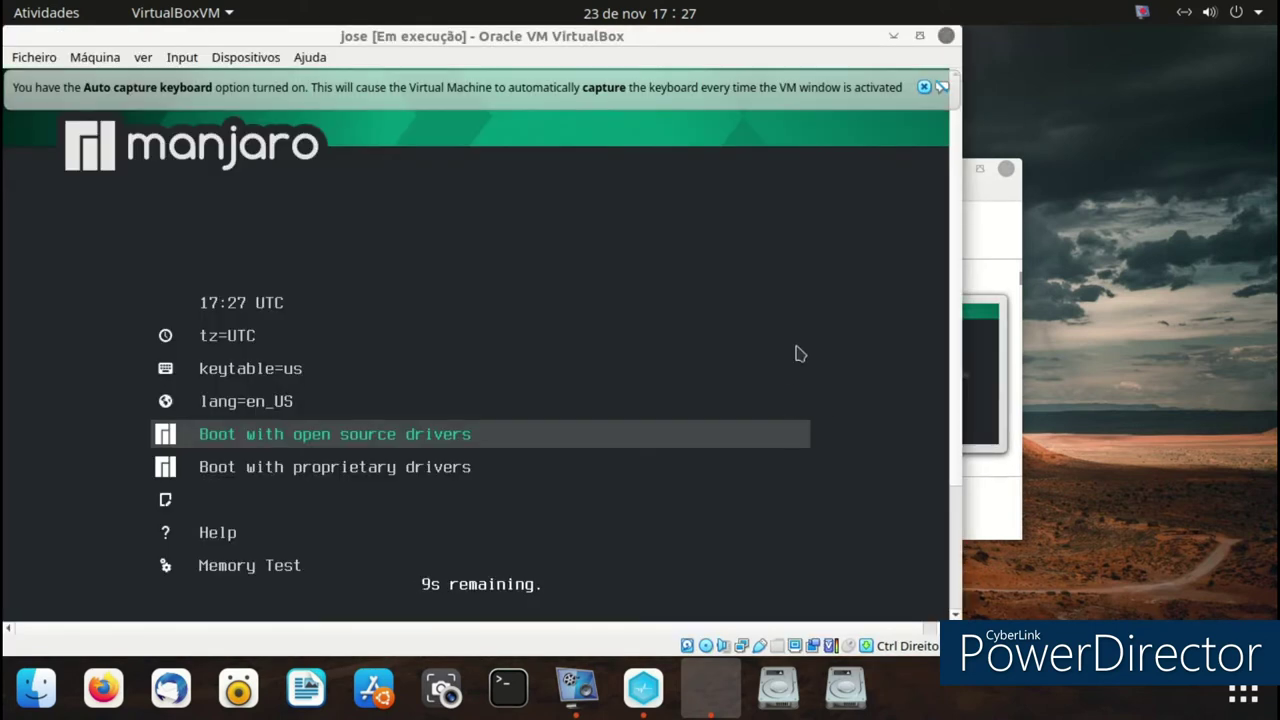
# - Capture the mouse, boot Manjaro with open source drivers, stop the screen recorder and dismiss the keyboard notice
pyautogui.click(786, 388)
pyautogui.click(520, 486)
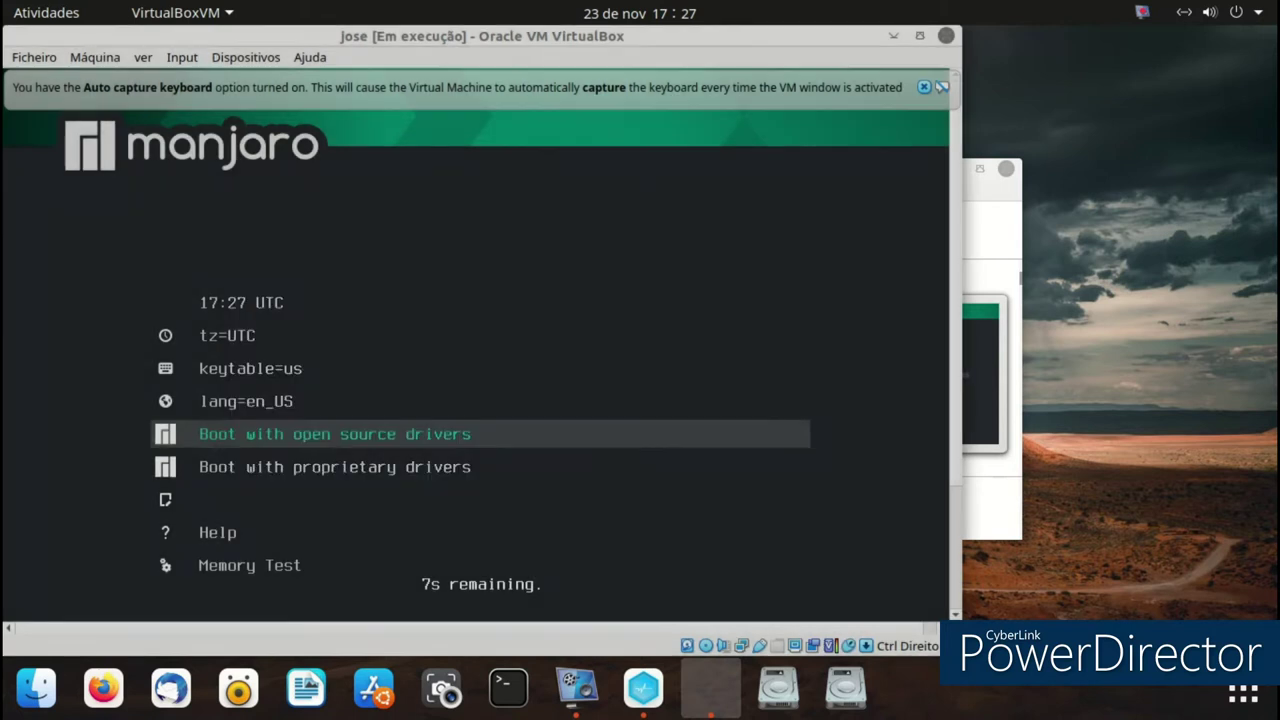
pyautogui.press('Return')
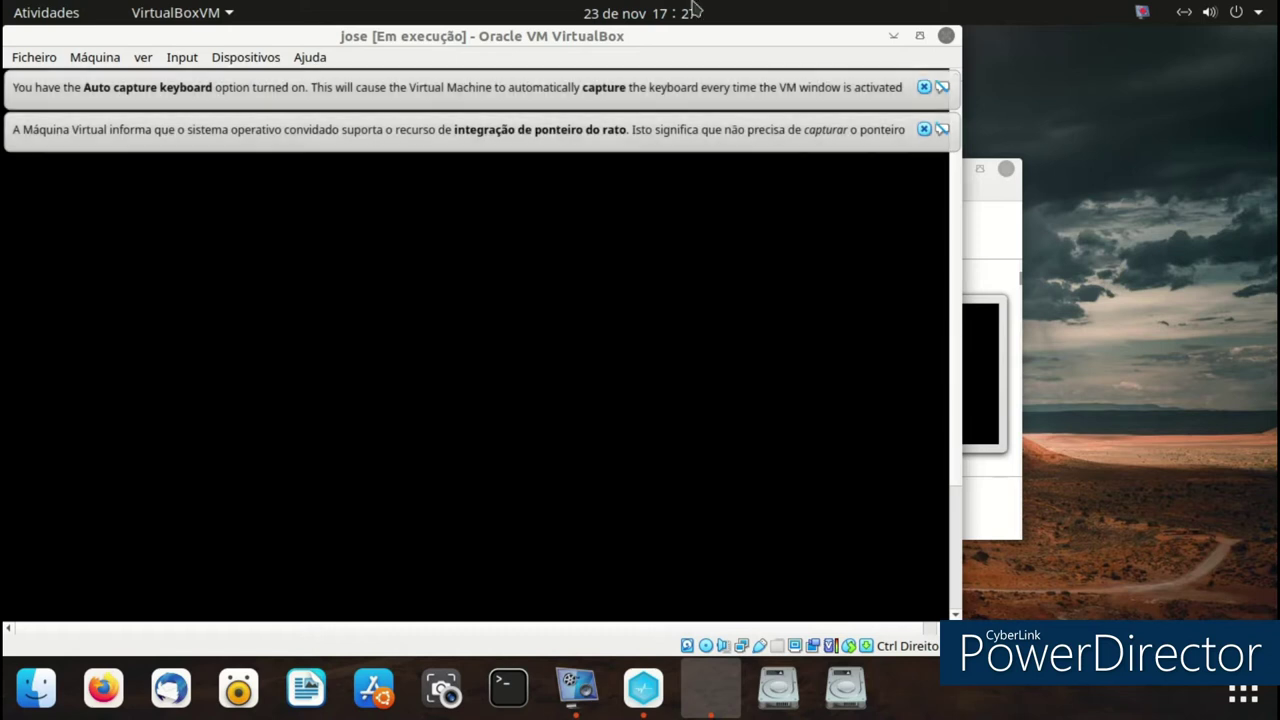
pyautogui.click(576, 688)
pyautogui.click(252, 422)
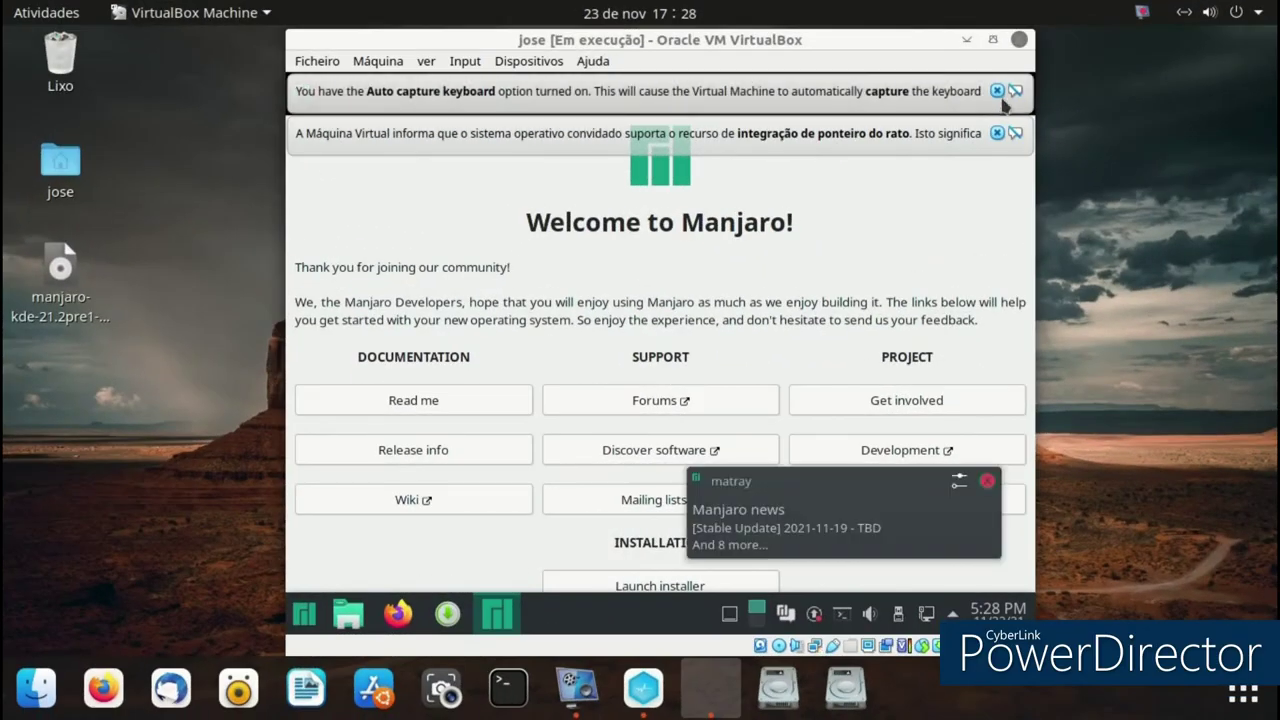
pyautogui.click(998, 89)
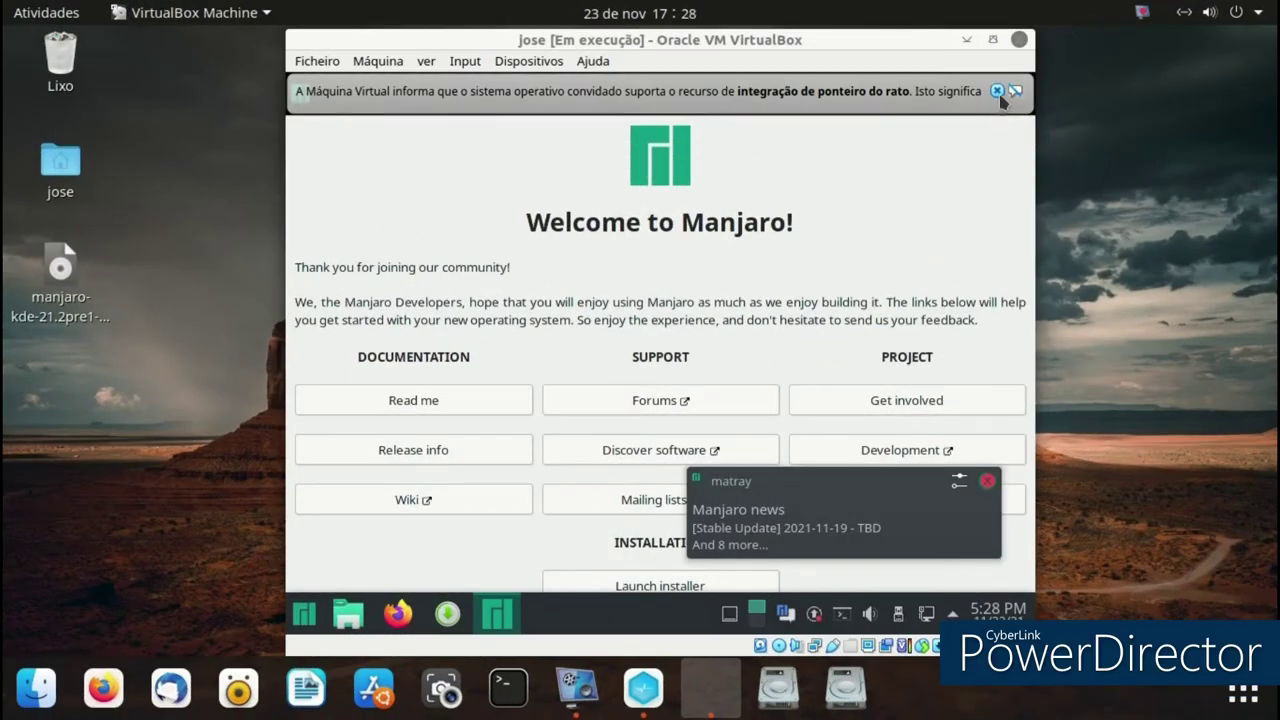
# - Switch the machine window to Scaled Mode and maximize it to fill the screen
pyautogui.click(377, 61)
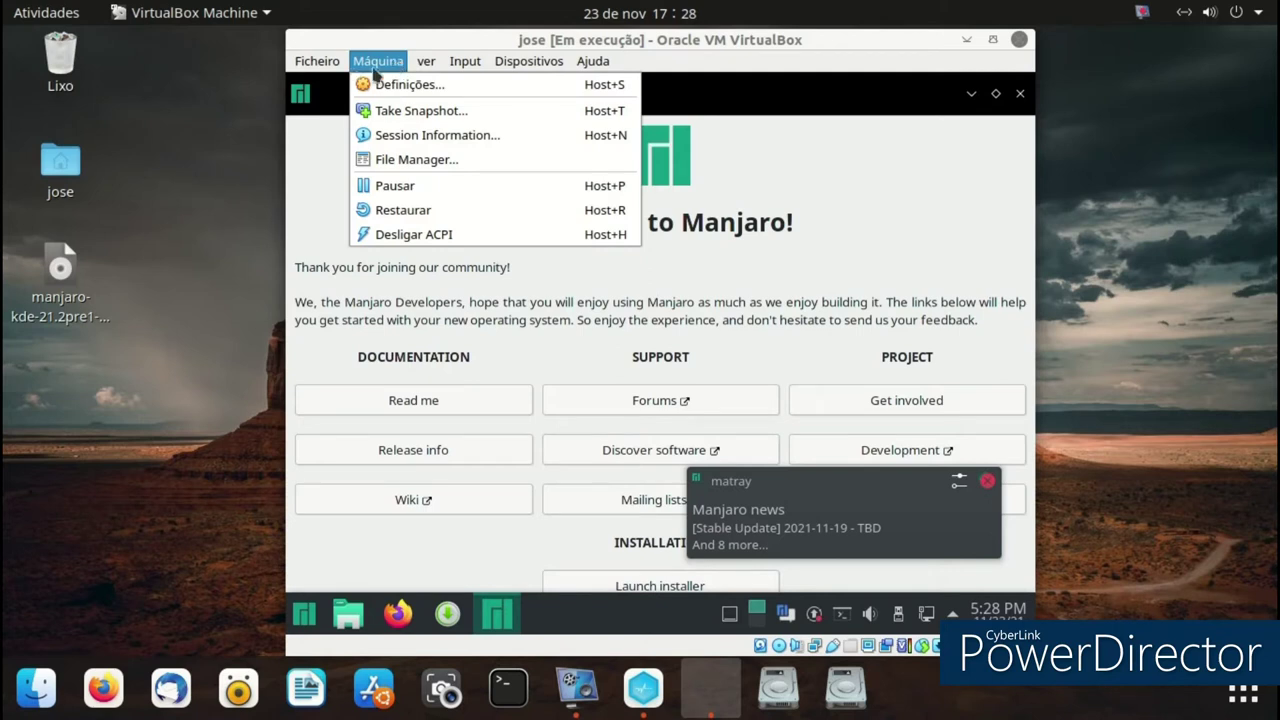
pyautogui.moveTo(425, 63)
pyautogui.click(470, 133)
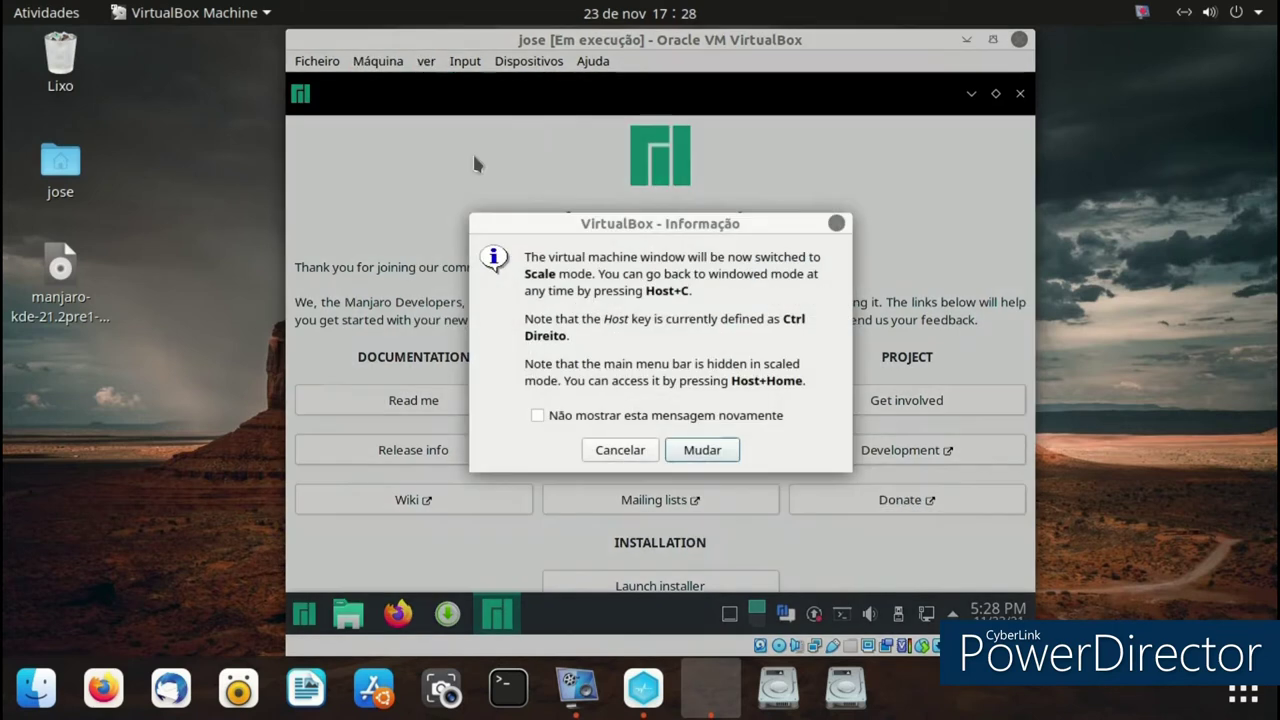
pyautogui.click(700, 450)
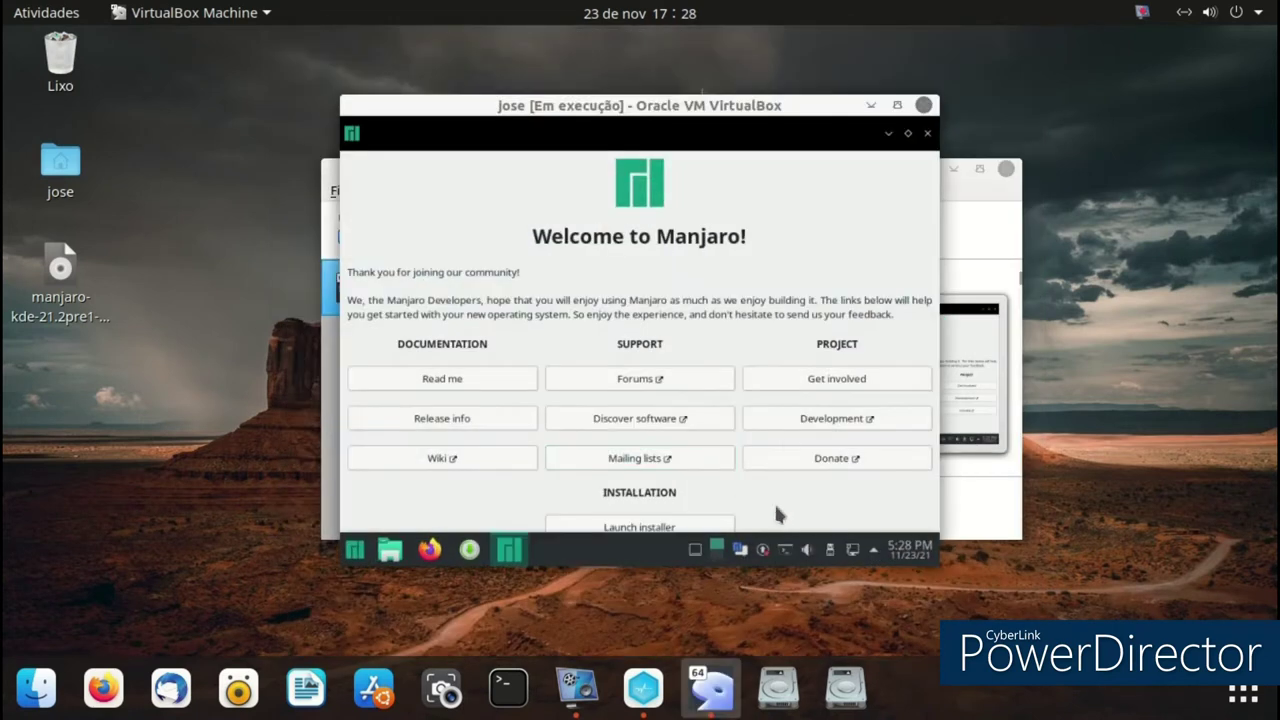
pyautogui.click(897, 105)
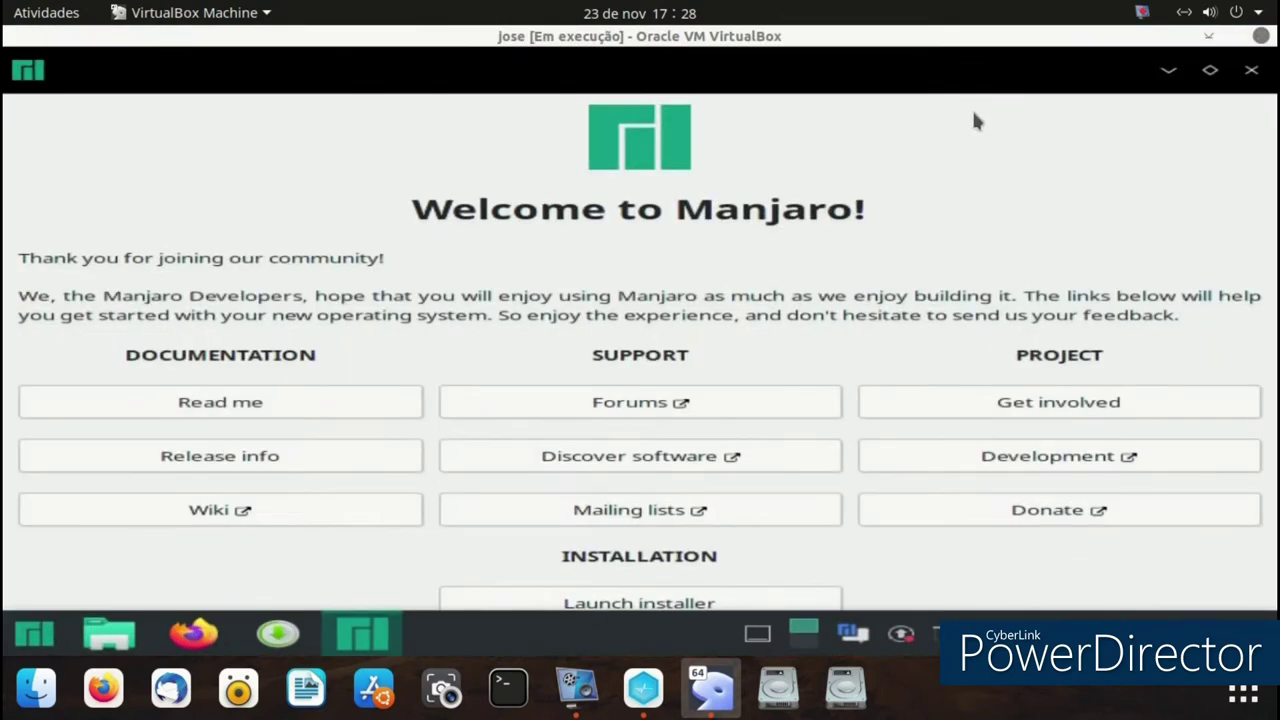
# - Close the Manjaro welcome window and launch Install Manjaro Linux from the desktop
pyautogui.click(1251, 70)
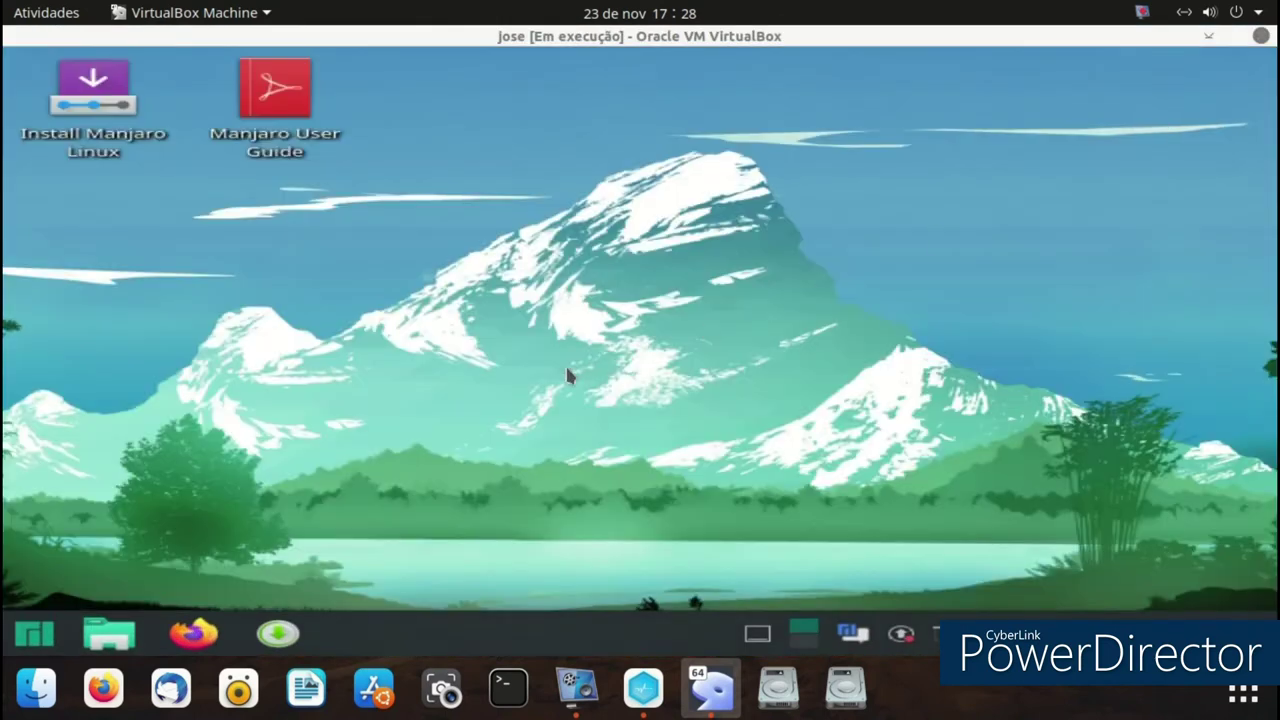
pyautogui.click(33, 636)
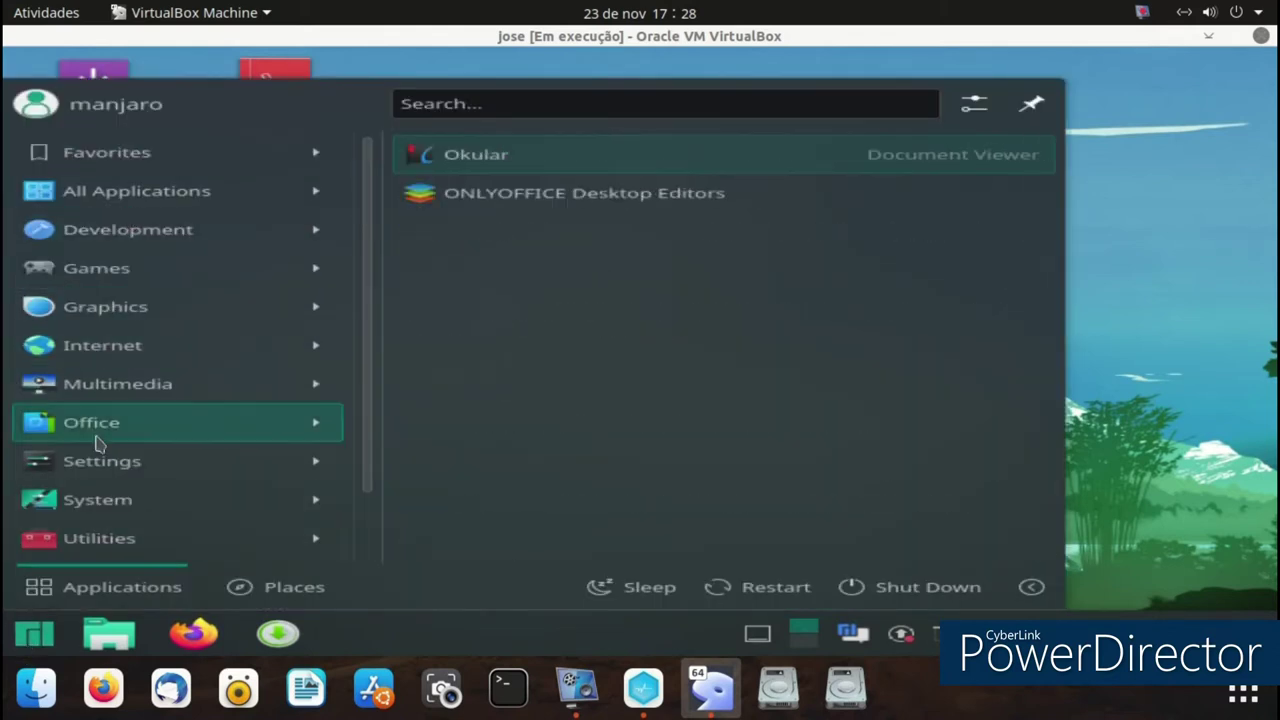
pyautogui.moveTo(335, 463)
pyautogui.click(1127, 398)
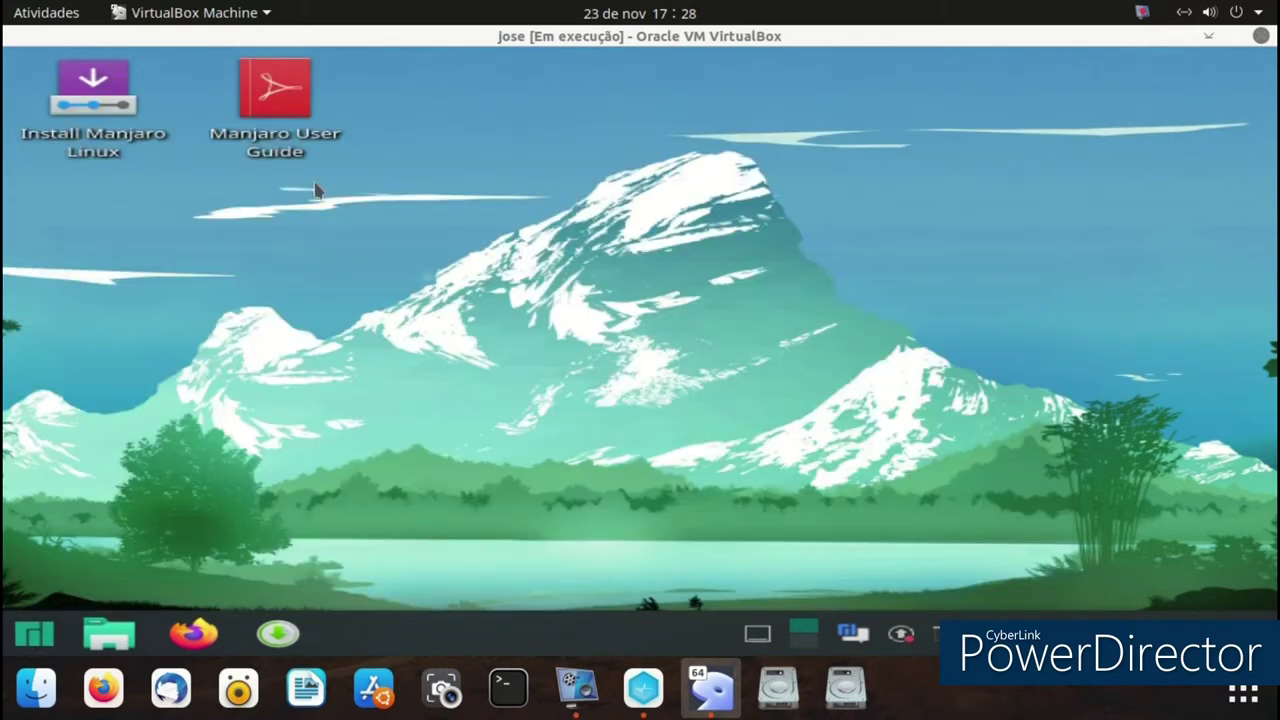
pyautogui.doubleClick(112, 133)
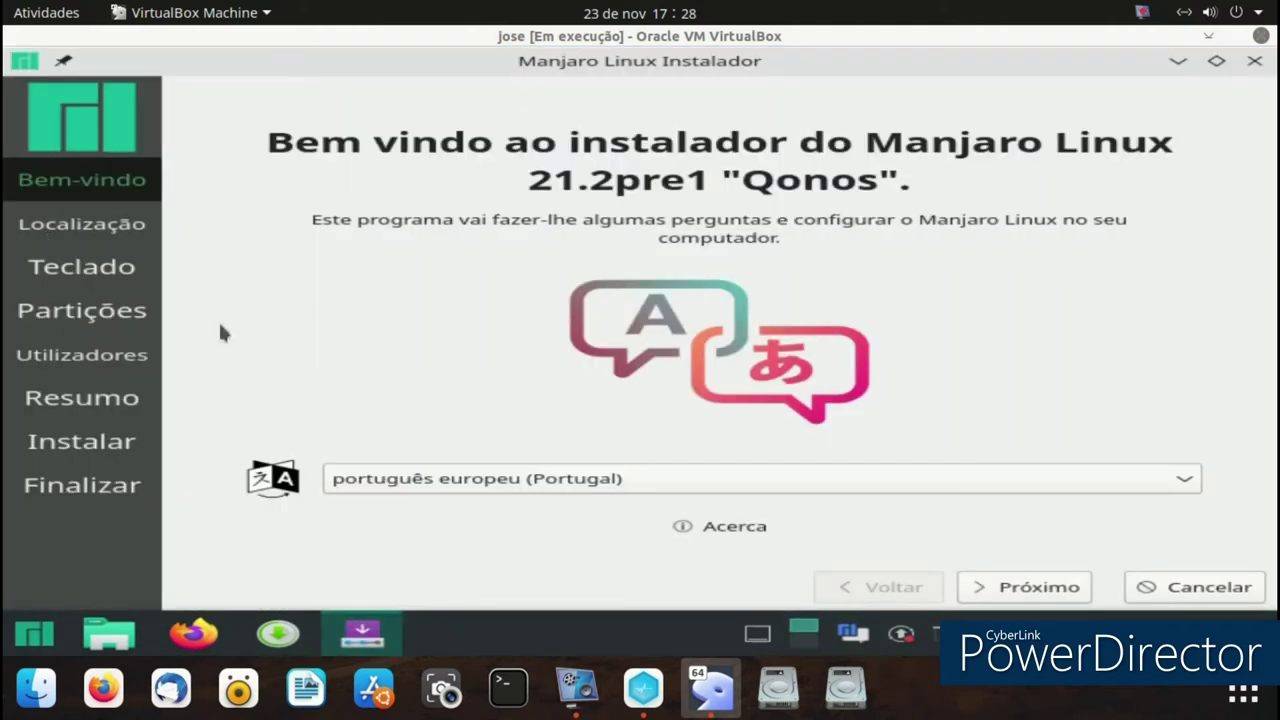
# - Advance past location and keyboard, and choose manual partitioning
pyautogui.click(1007, 590)
pyautogui.click(1010, 590)
pyautogui.click(1007, 590)
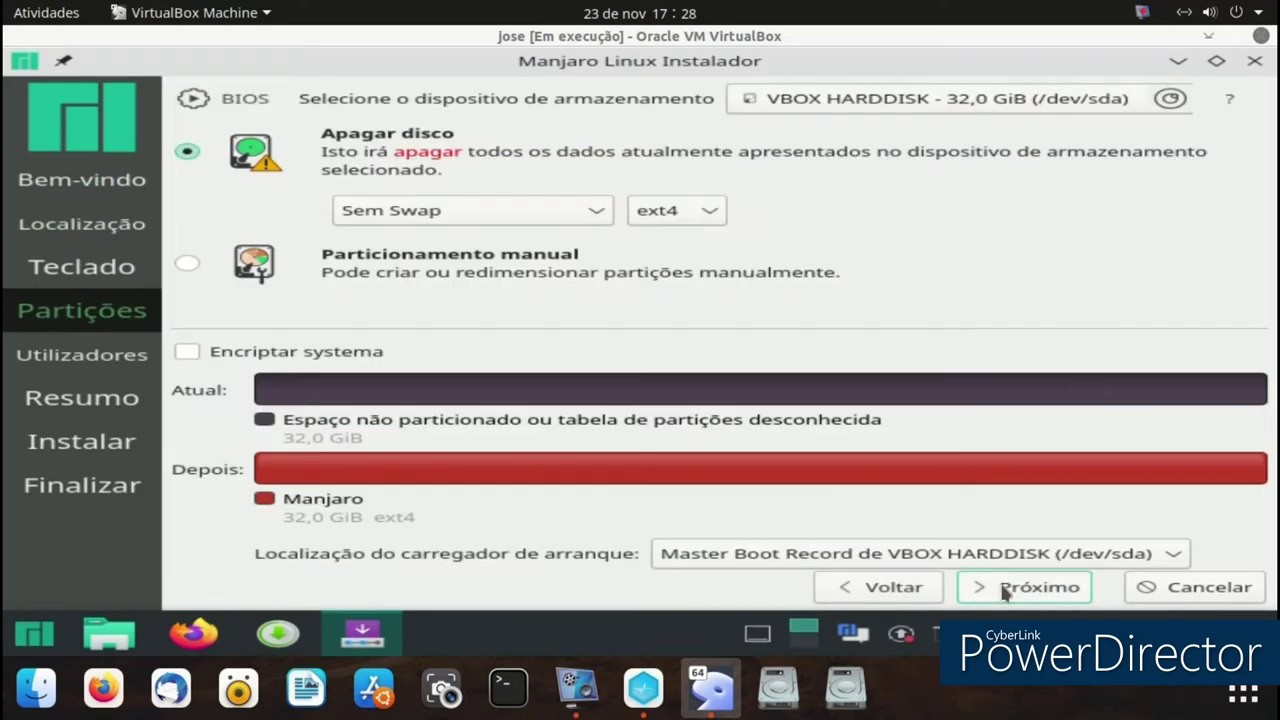
pyautogui.click(195, 270)
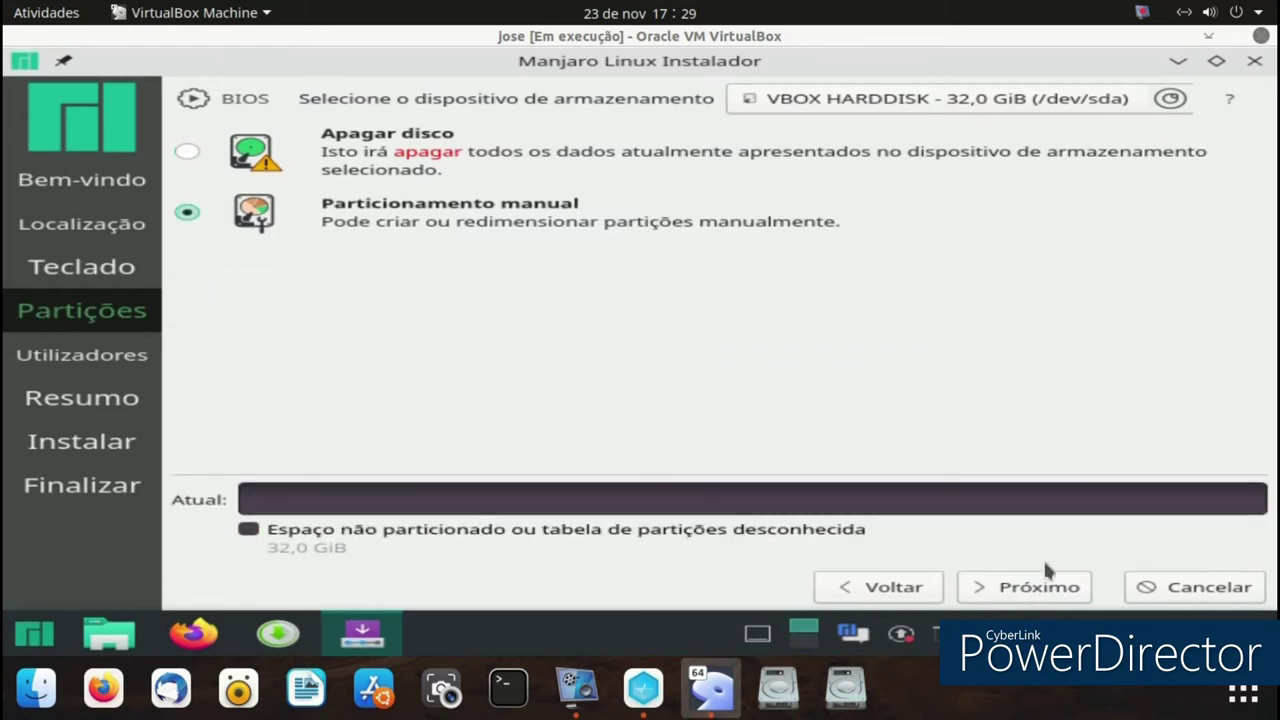
pyautogui.click(1041, 588)
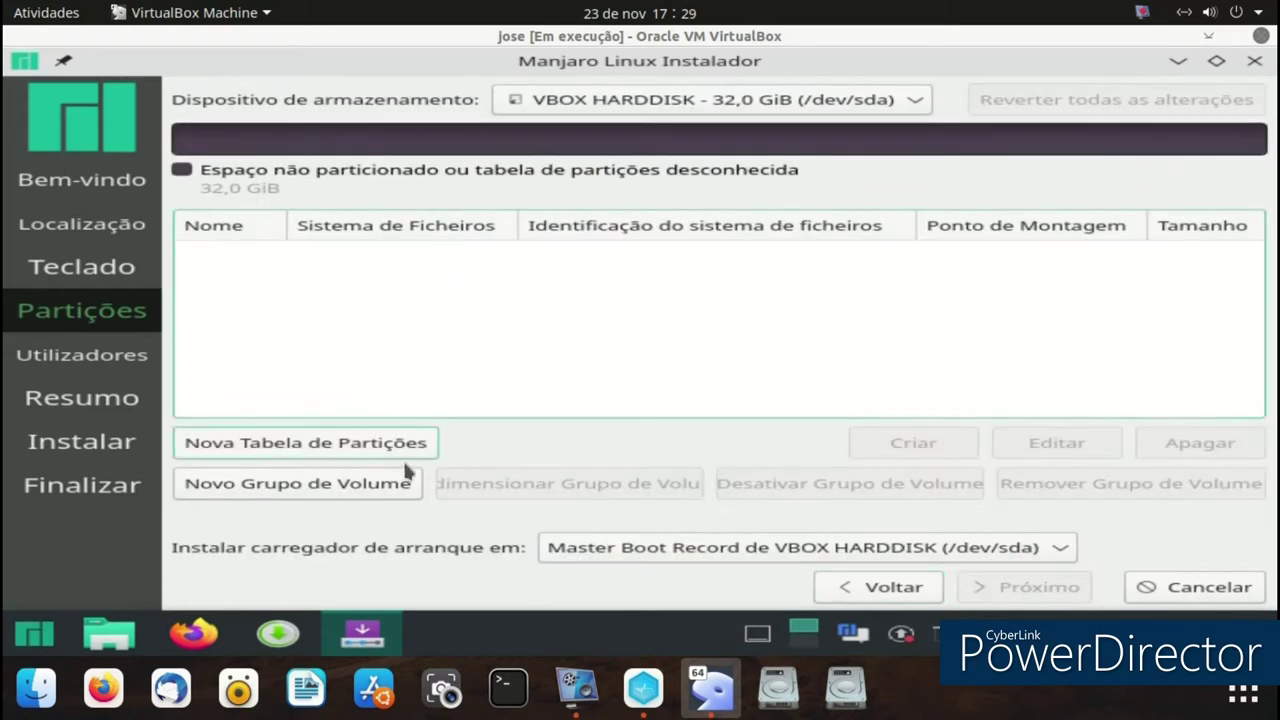
# - Start a new volume group, cancel it, and return to manual partitioning of the disk
pyautogui.click(335, 490)
pyautogui.click(950, 188)
pyautogui.click(1025, 472)
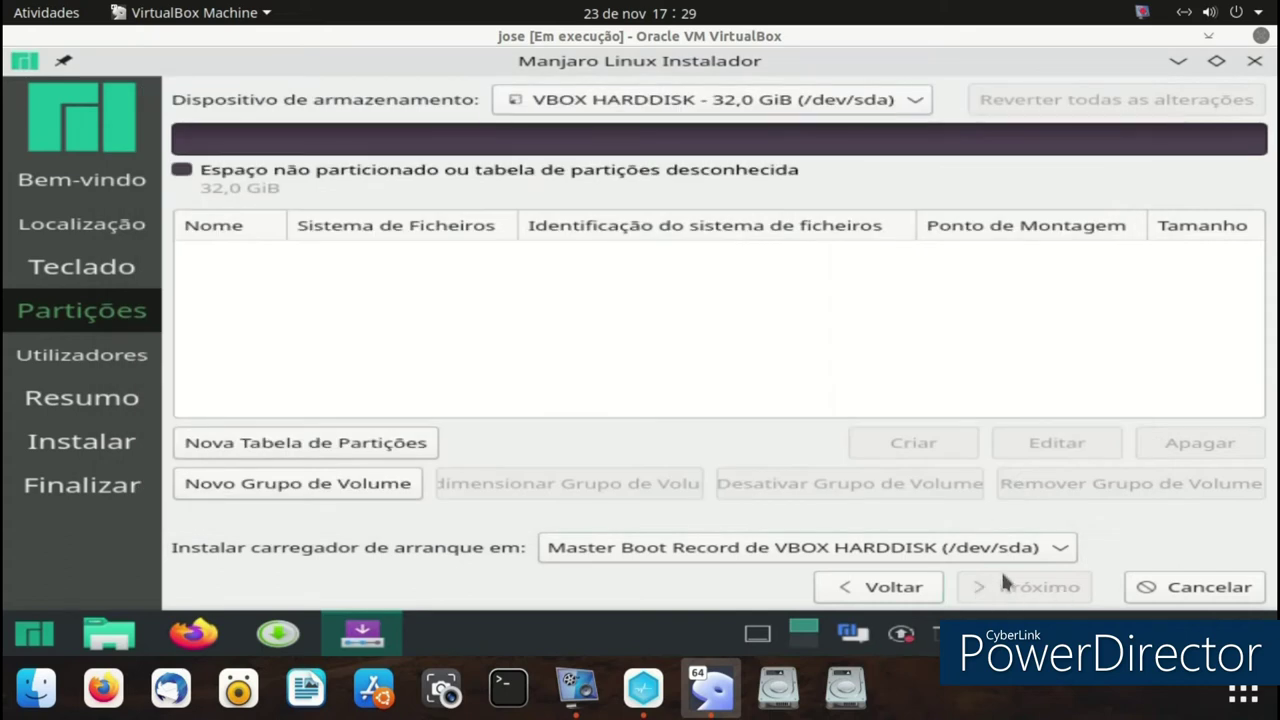
pyautogui.click(896, 592)
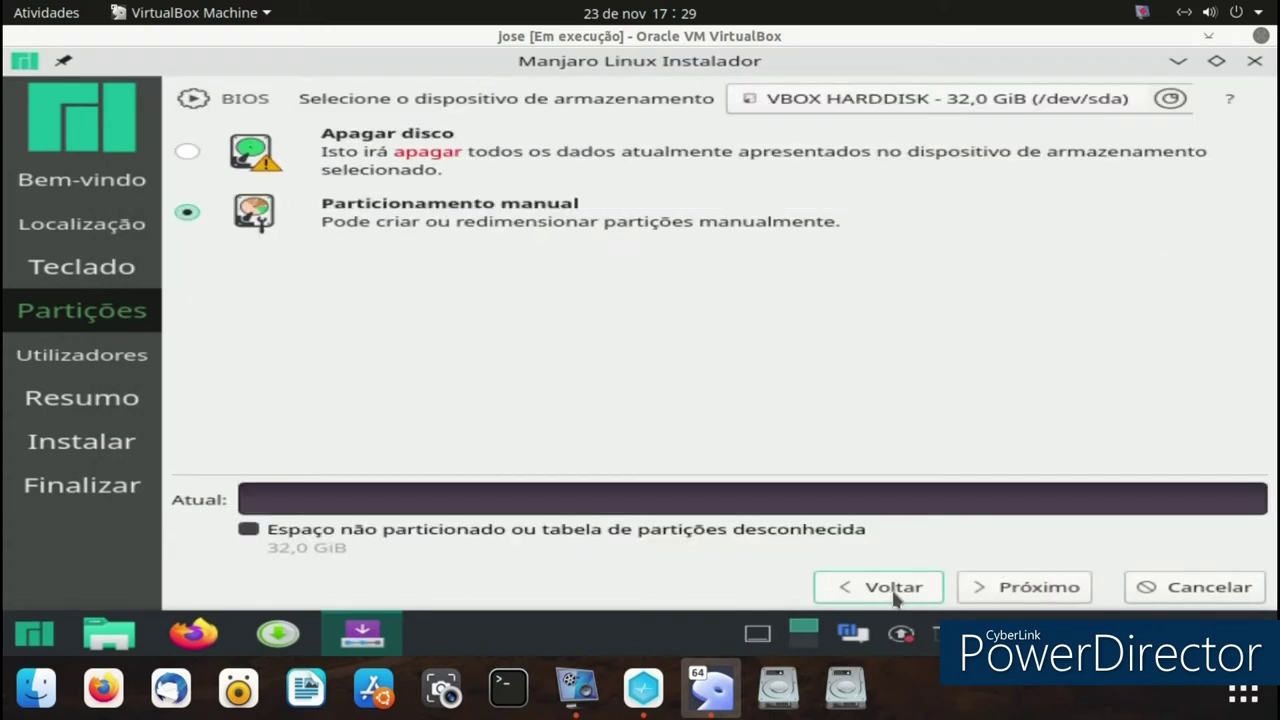
pyautogui.click(1024, 590)
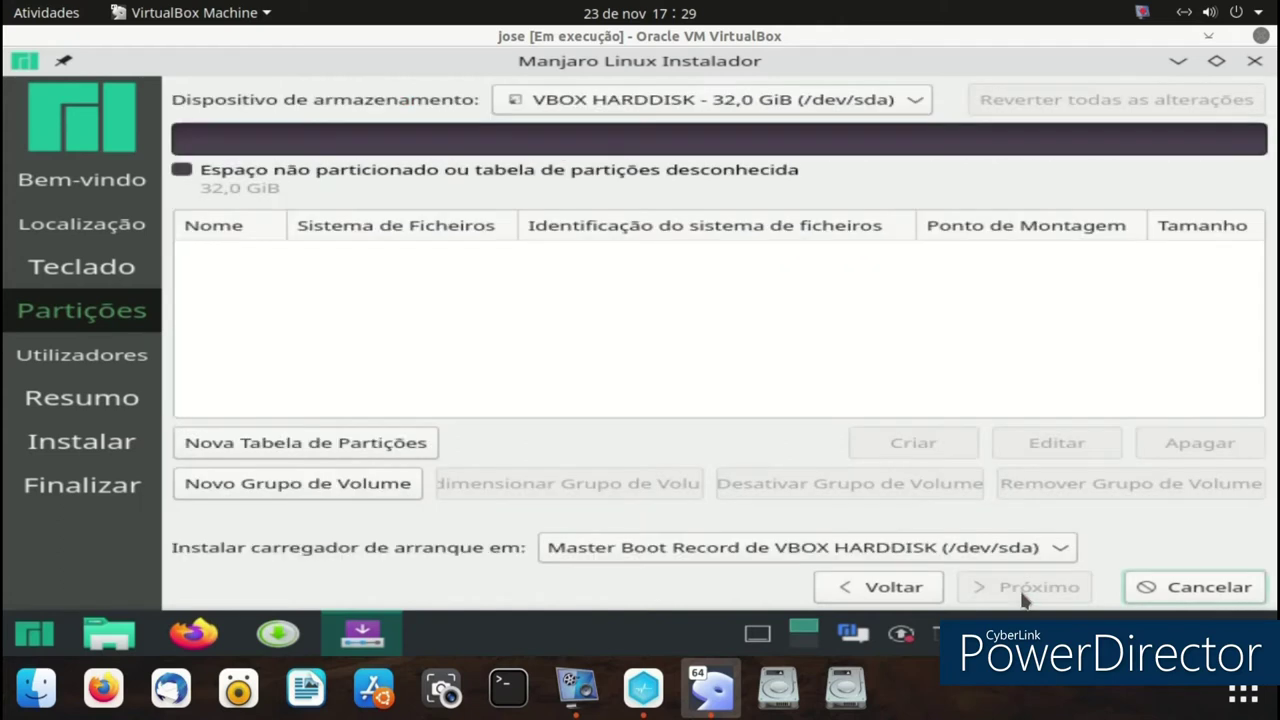
# - Create an MBR partition table and a 32 GiB ext4 partition mounted at /, then continue
pyautogui.click(358, 449)
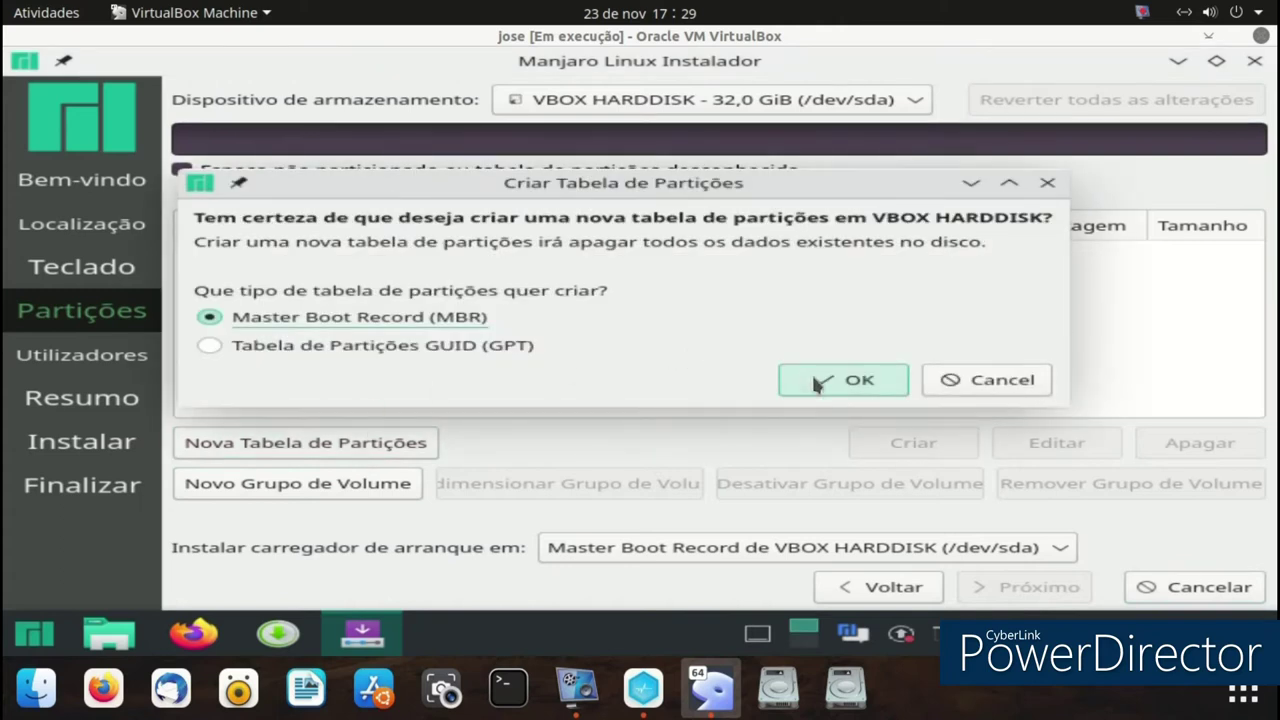
pyautogui.click(820, 376)
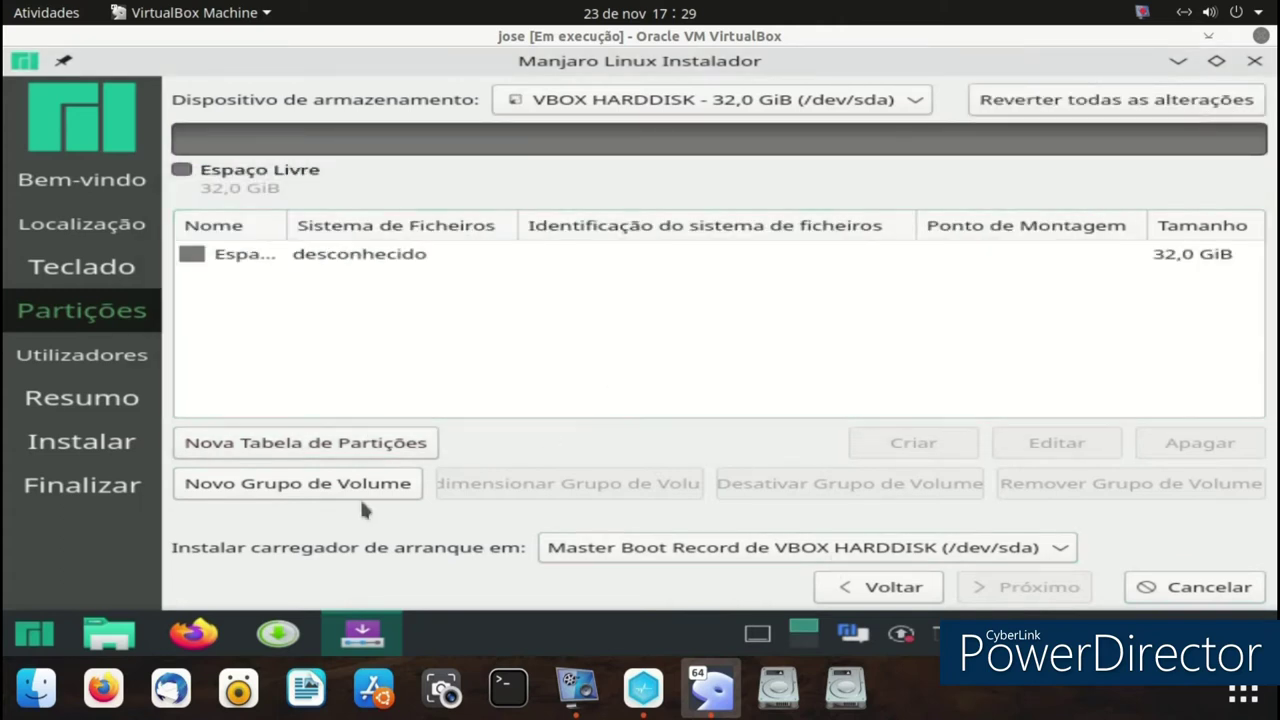
pyautogui.click(355, 260)
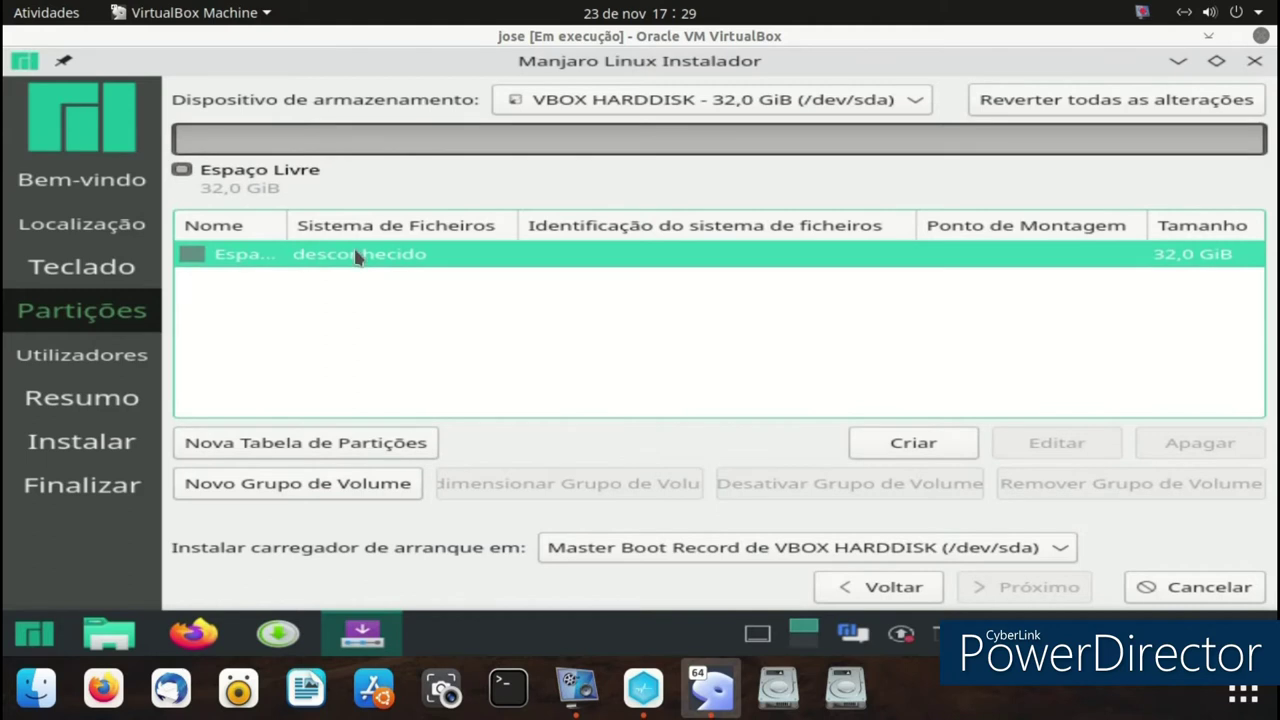
pyautogui.click(914, 450)
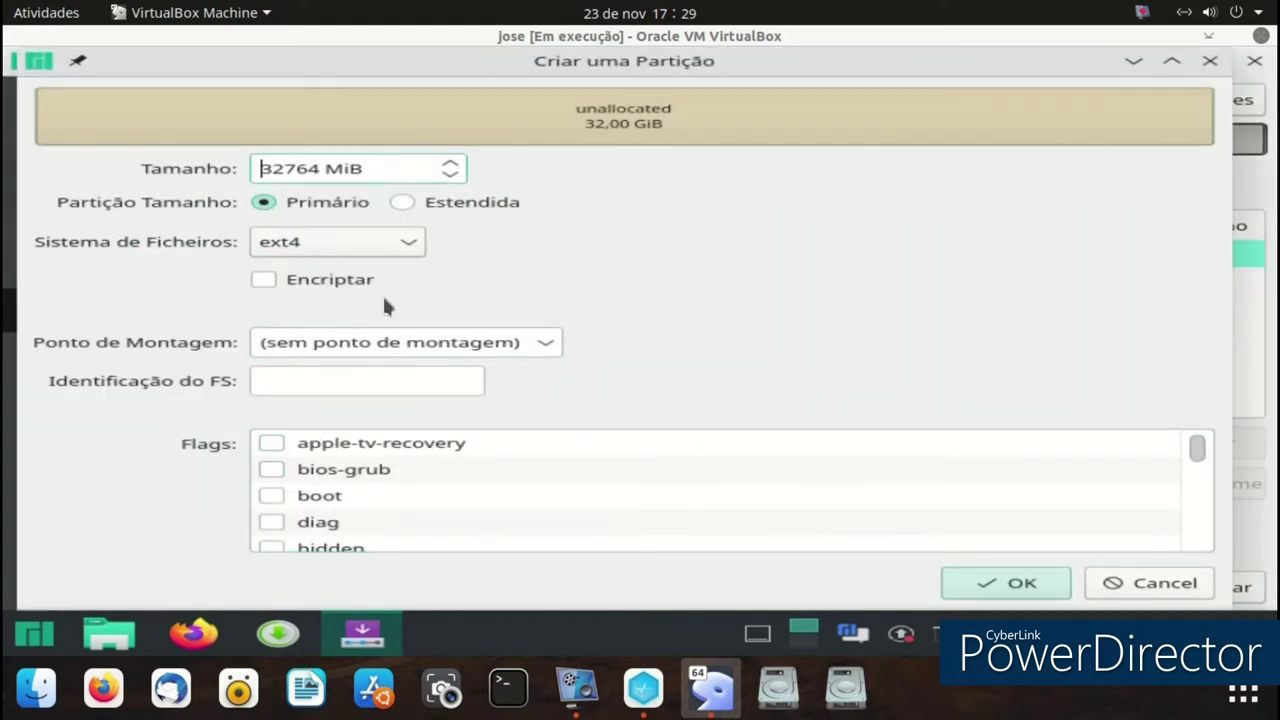
pyautogui.click(543, 343)
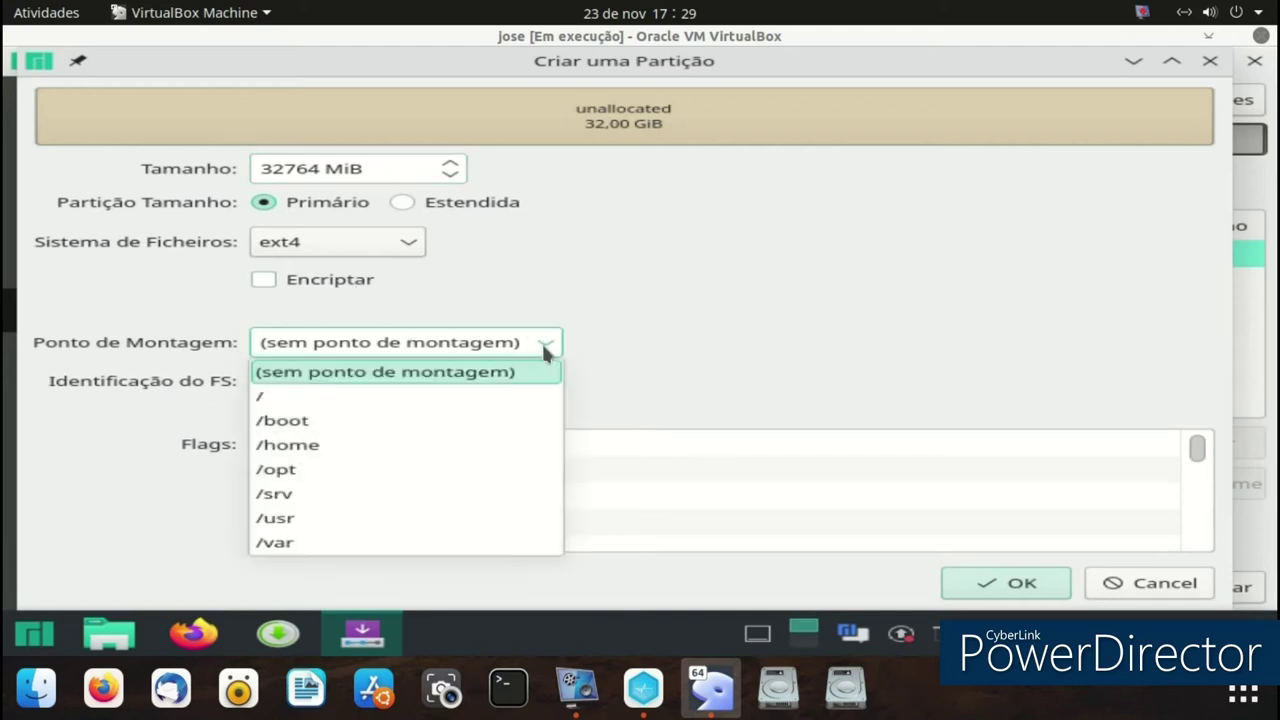
pyautogui.click(482, 396)
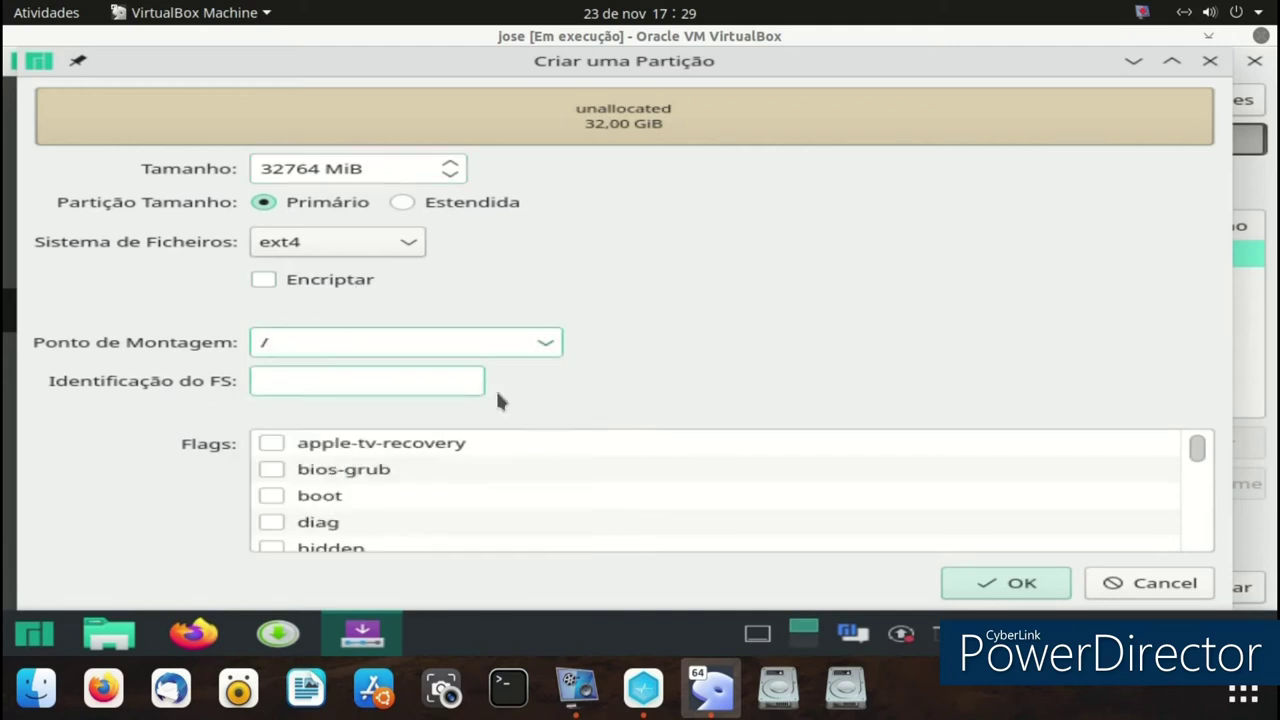
pyautogui.click(962, 582)
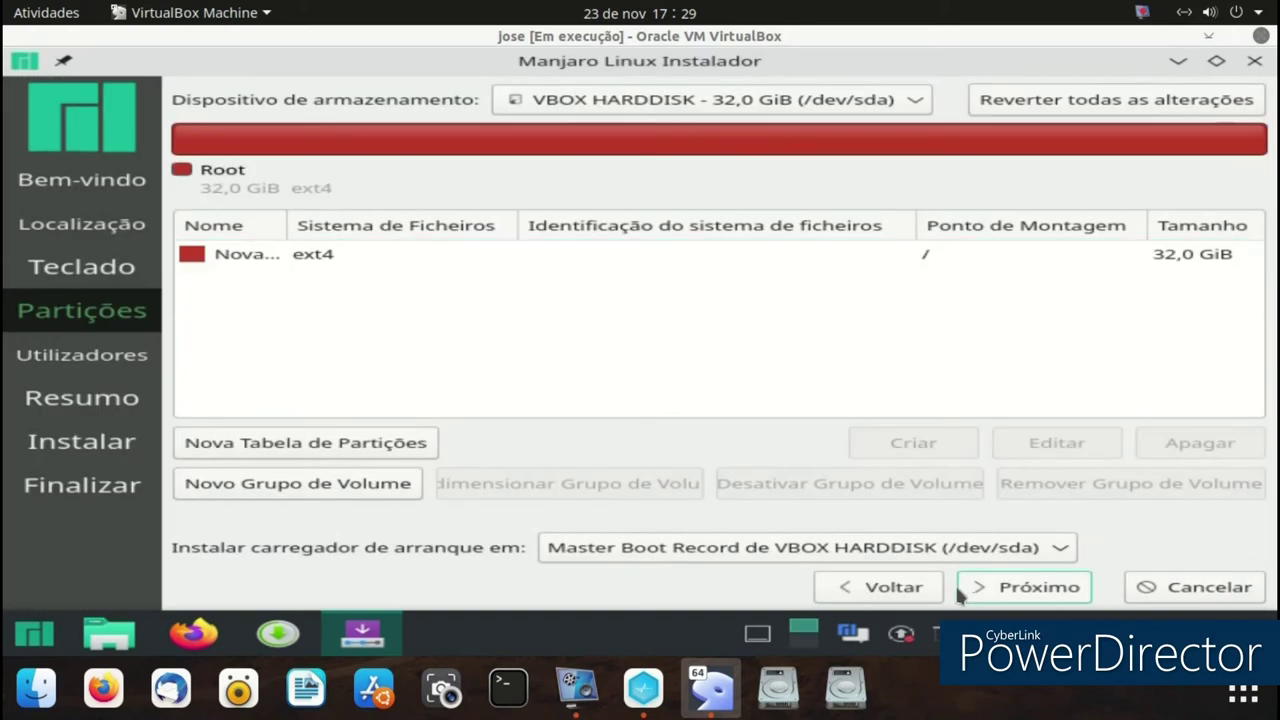
pyautogui.click(675, 256)
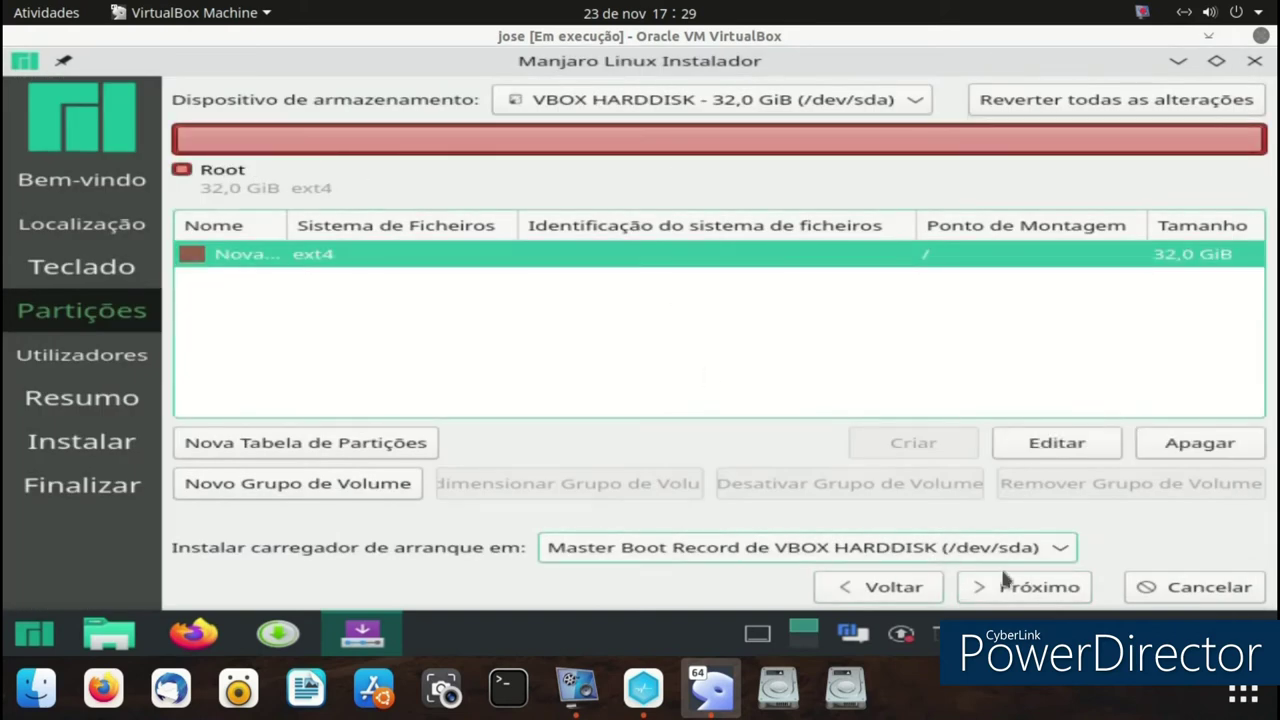
pyautogui.click(1012, 592)
# - Dismiss the GPT-in-BIOS notice, enter the user's name, and type and confirm the account password
pyautogui.click(872, 430)
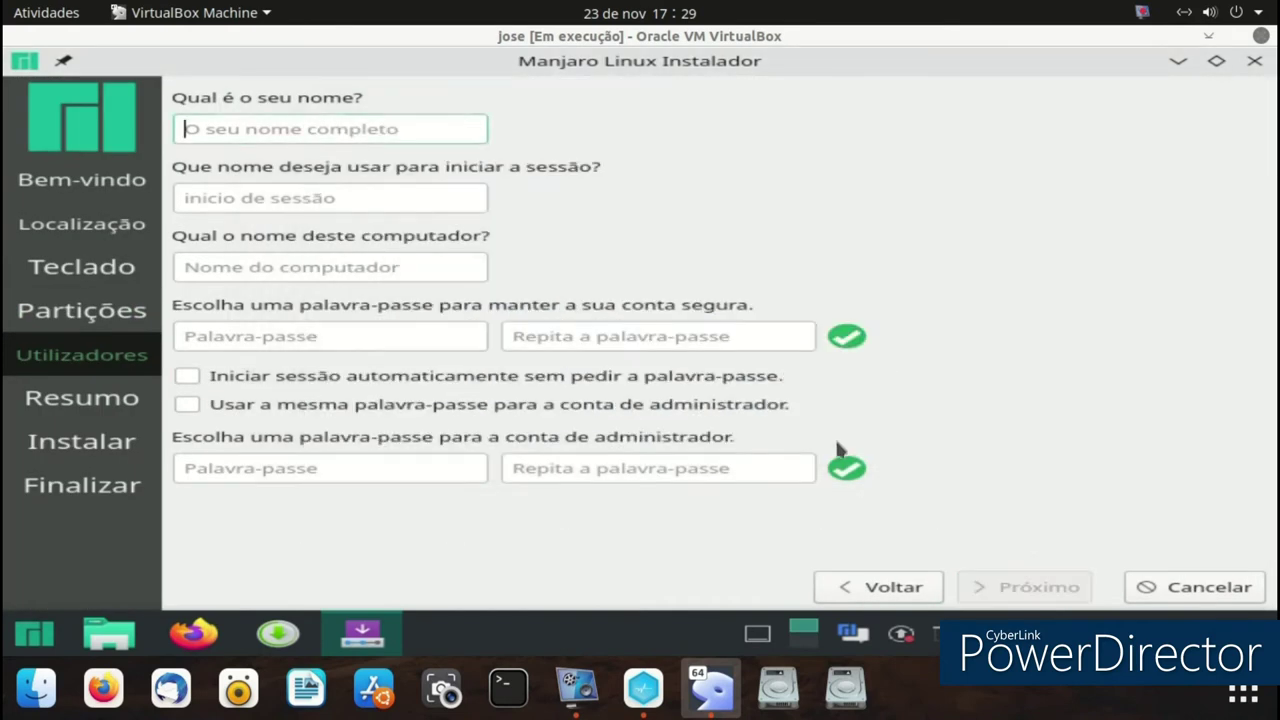
pyautogui.write('jose')
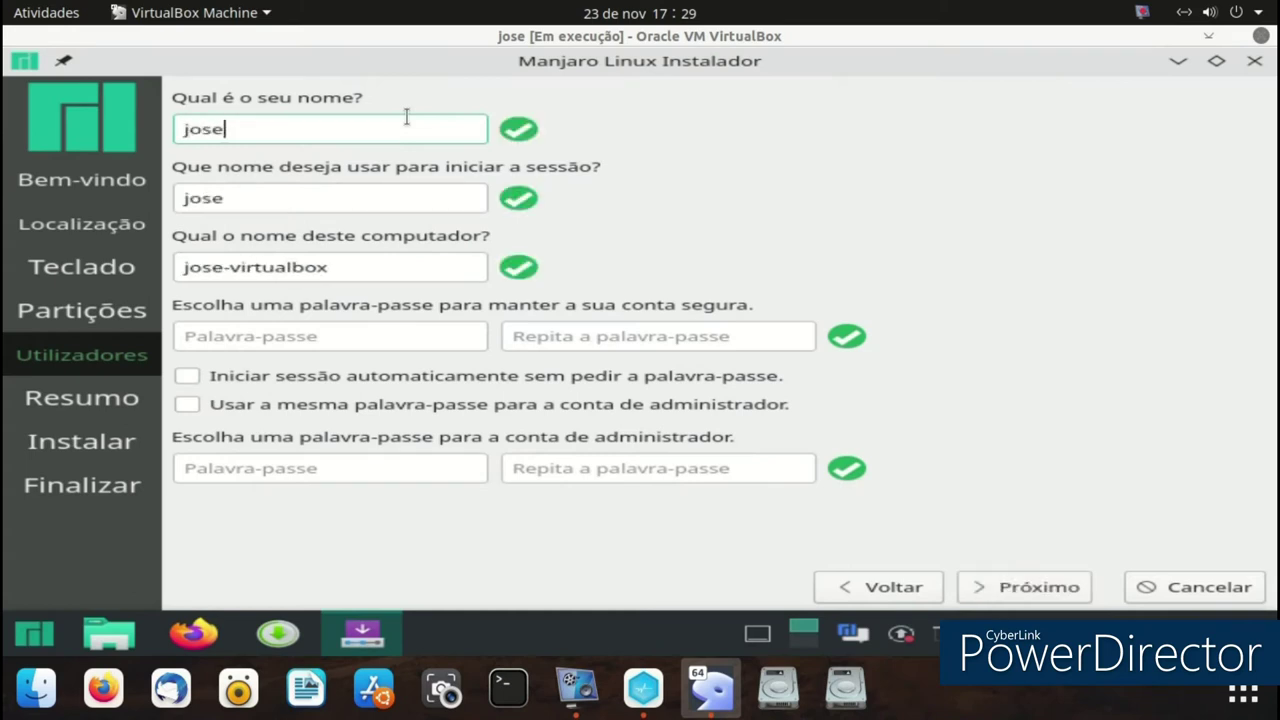
pyautogui.click(225, 324)
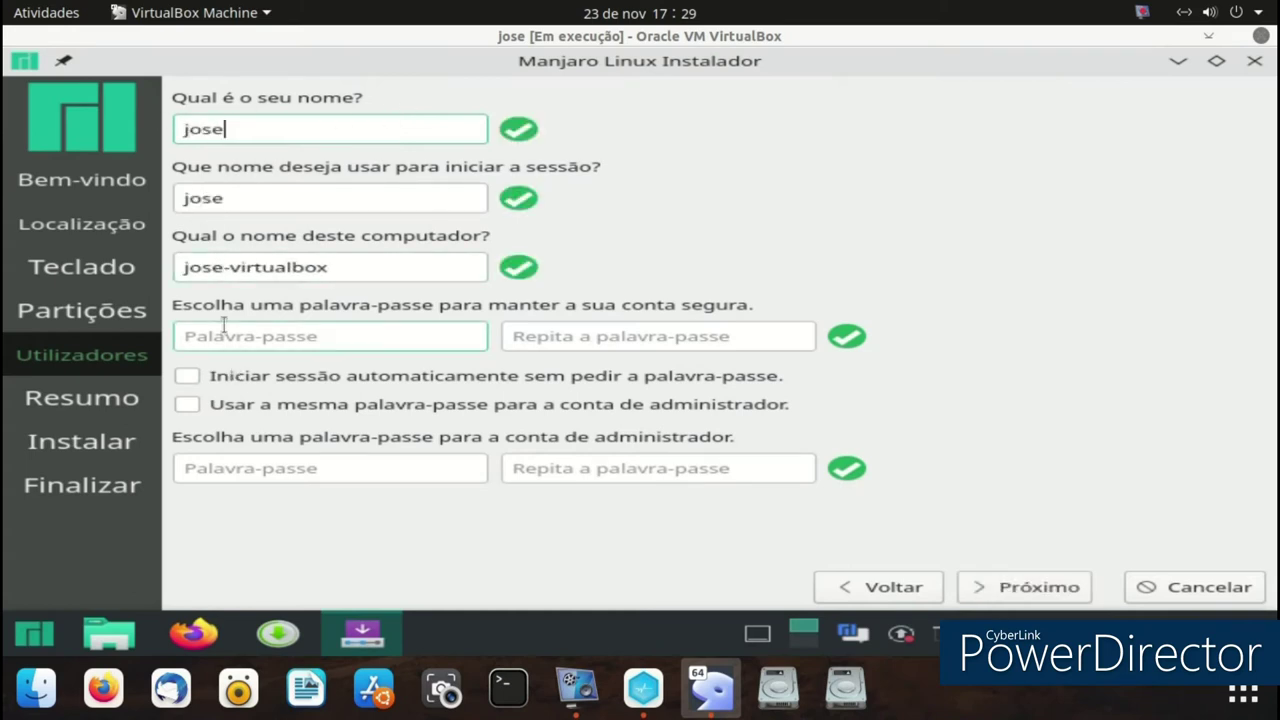
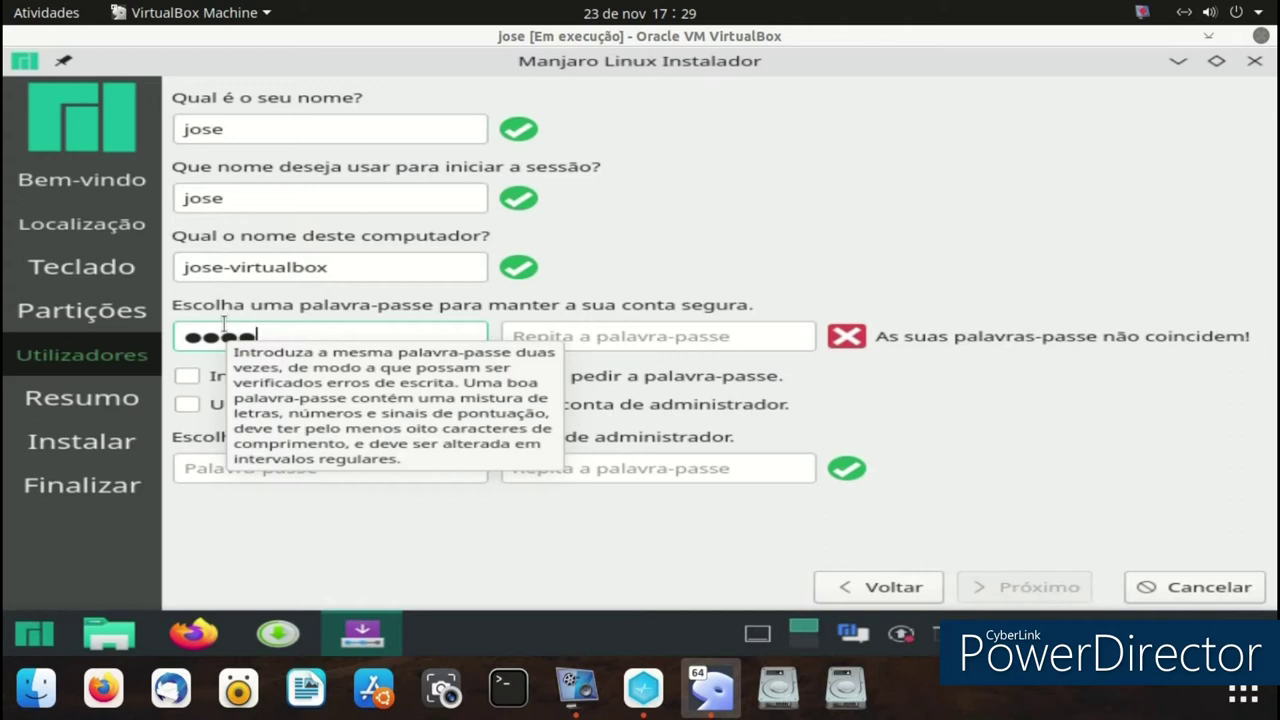
pyautogui.click(565, 340)
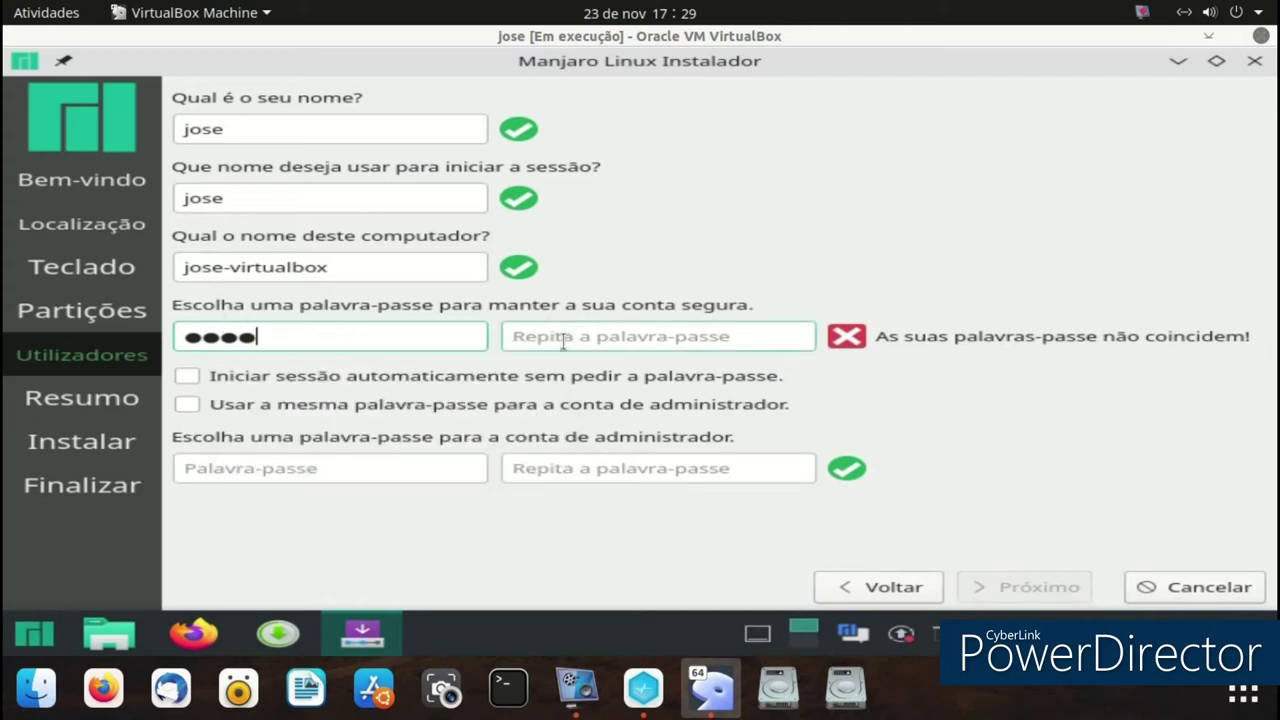
pyautogui.write('1')
pyautogui.click(529, 339)
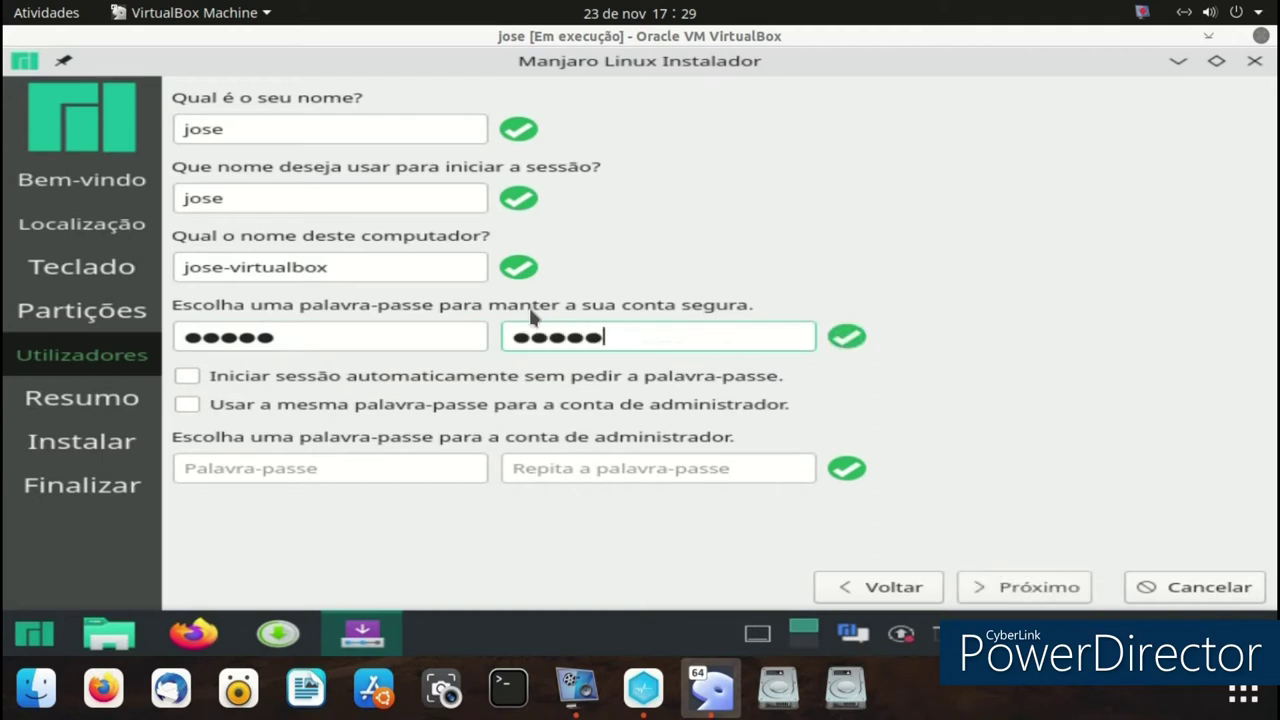
# - Go to the Resumo summary, click Instalar and confirm with 'Instalar agora'
pyautogui.click(1030, 585)
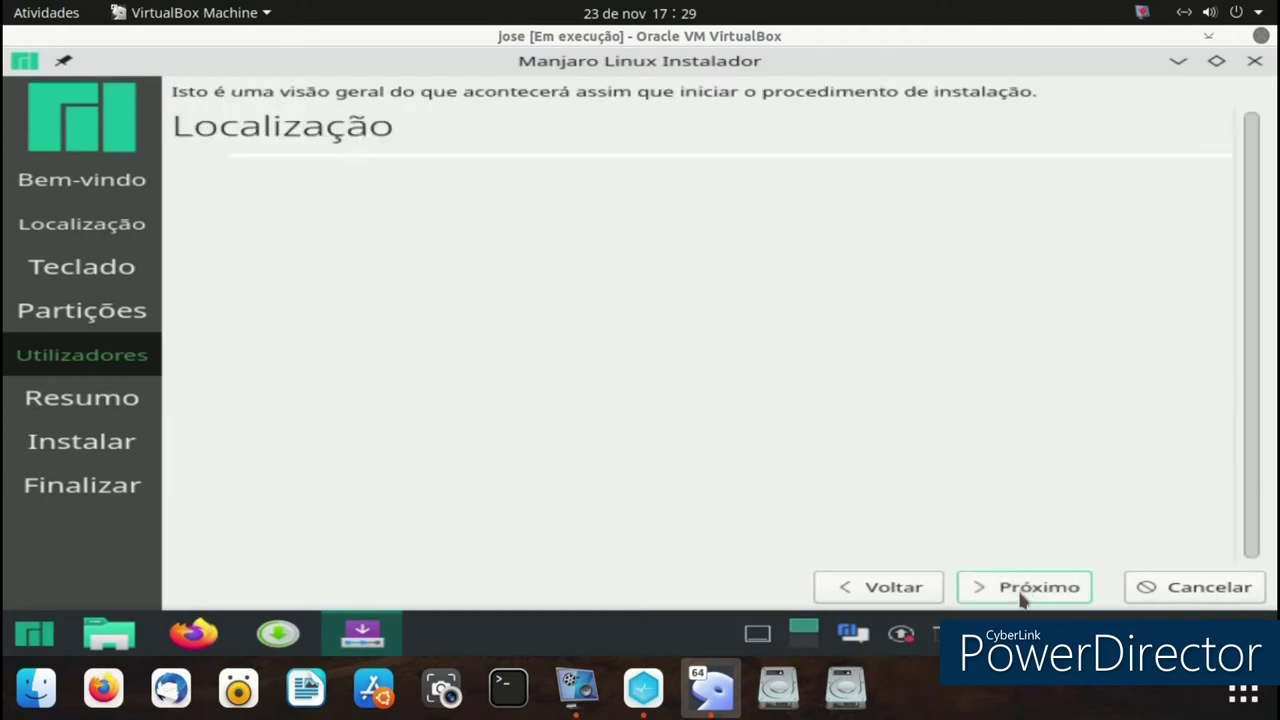
pyautogui.click(987, 593)
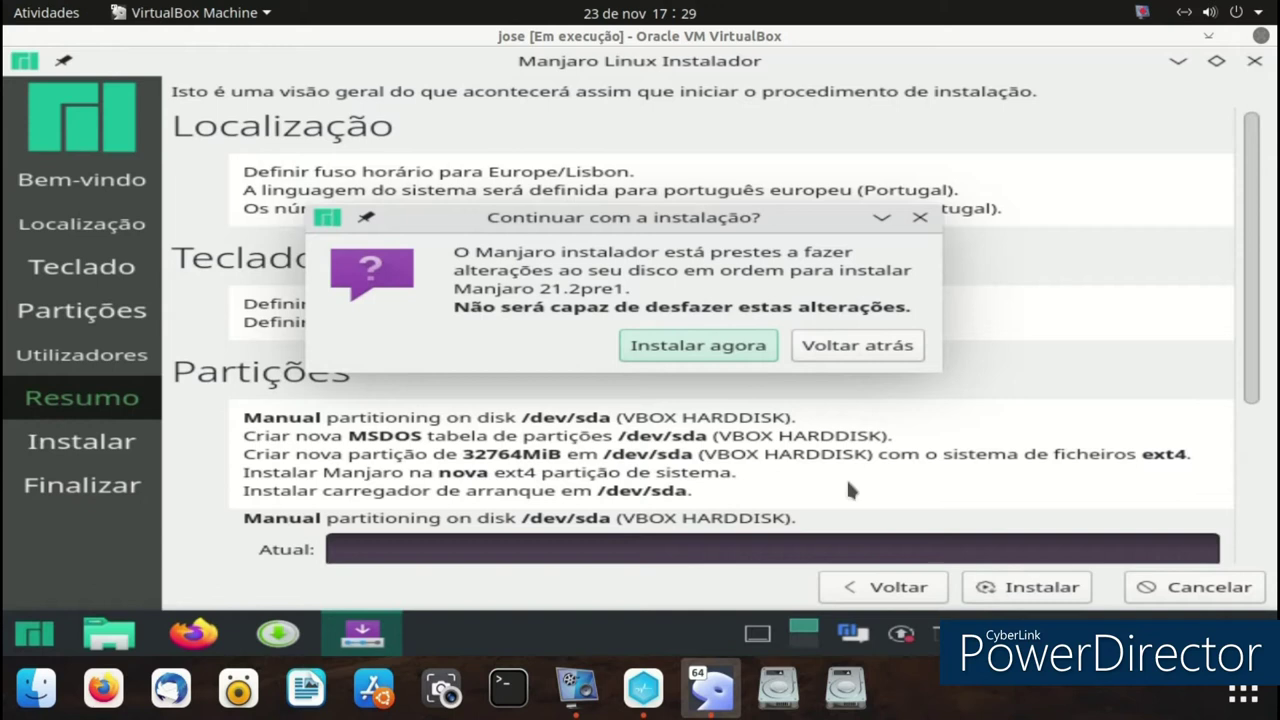
pyautogui.click(722, 352)
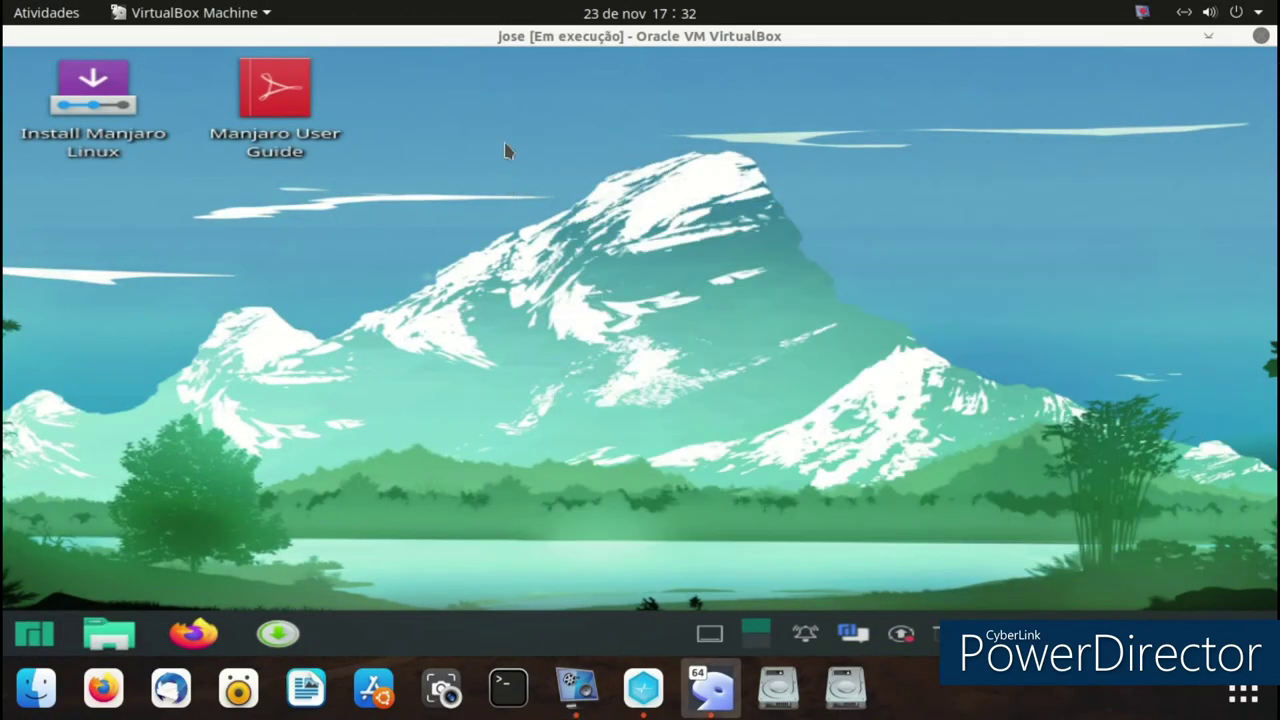
# - Dismiss the desktop context menu and launch System Settings from the launcher's Settings entries
pyautogui.rightClick(509, 148)
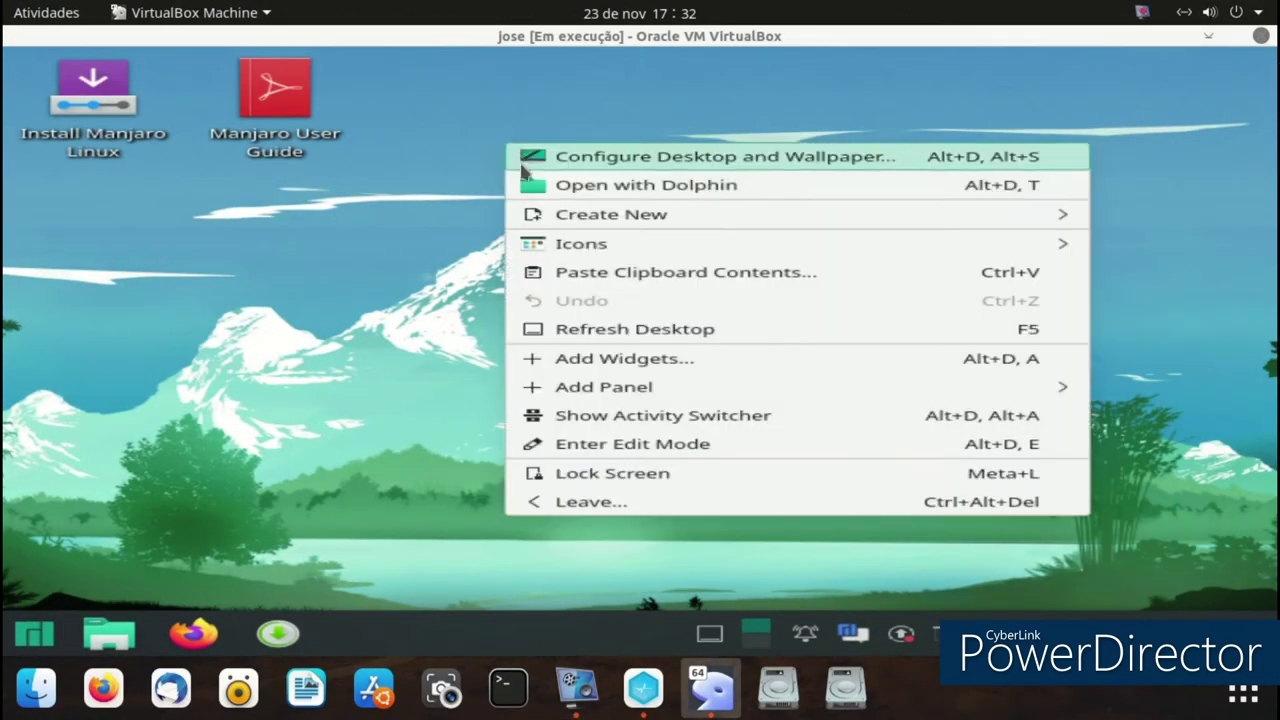
pyautogui.click(229, 370)
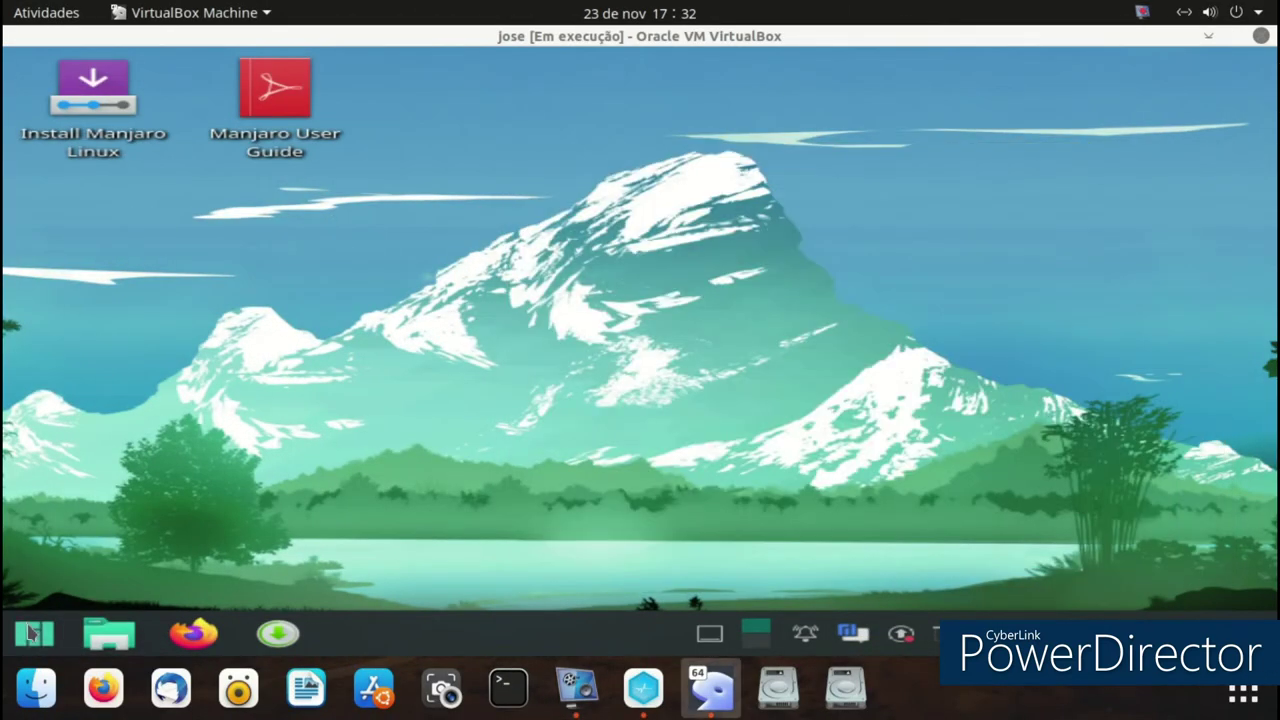
pyautogui.click(34, 633)
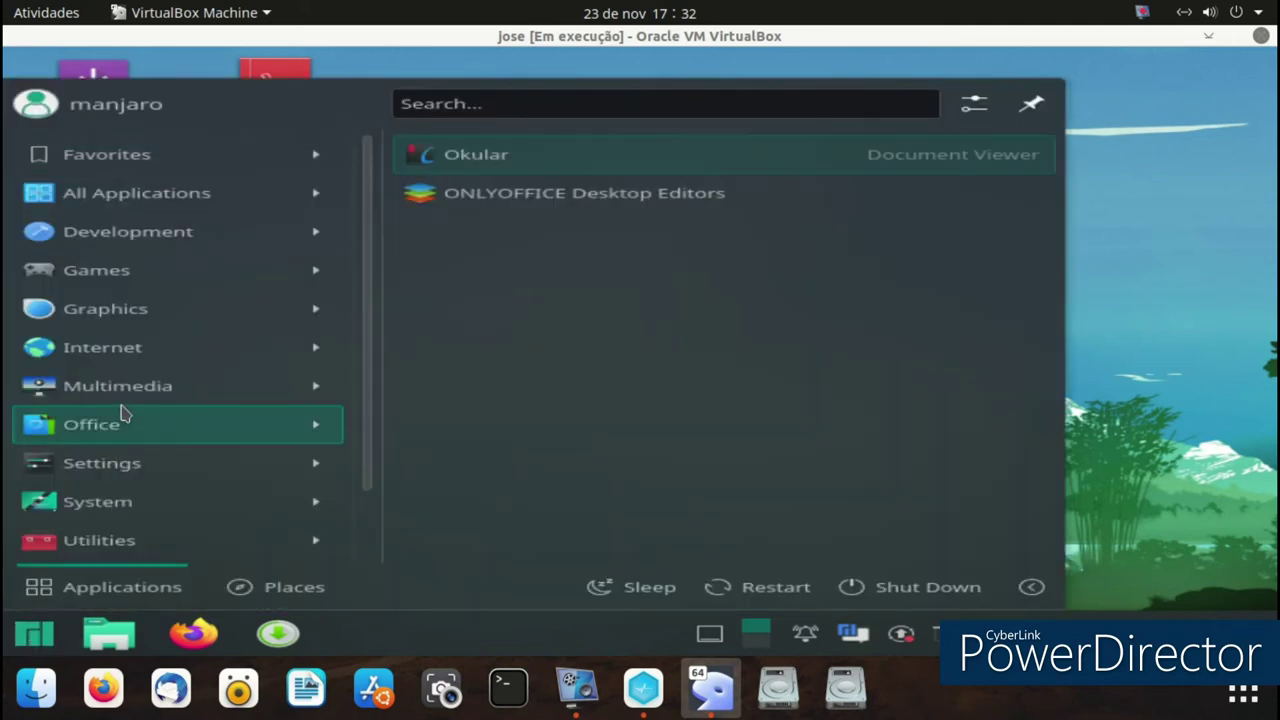
pyautogui.moveTo(125, 400)
pyautogui.moveTo(175, 467)
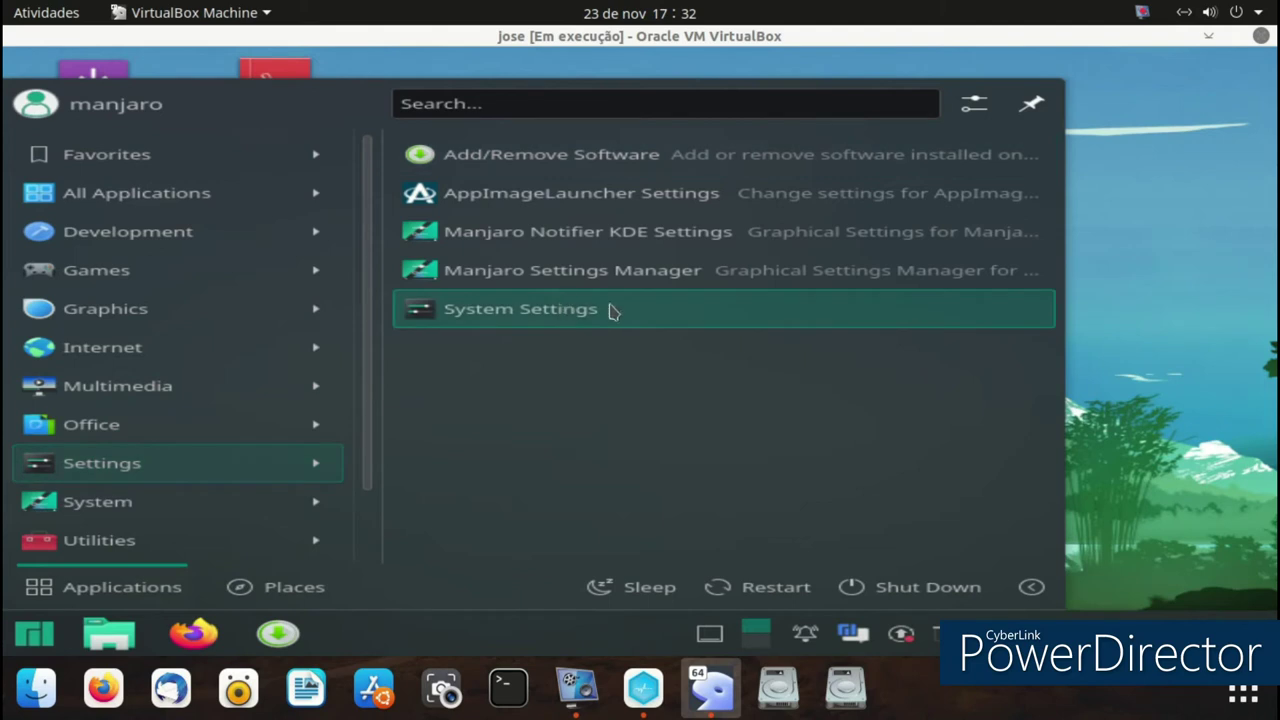
pyautogui.click(607, 311)
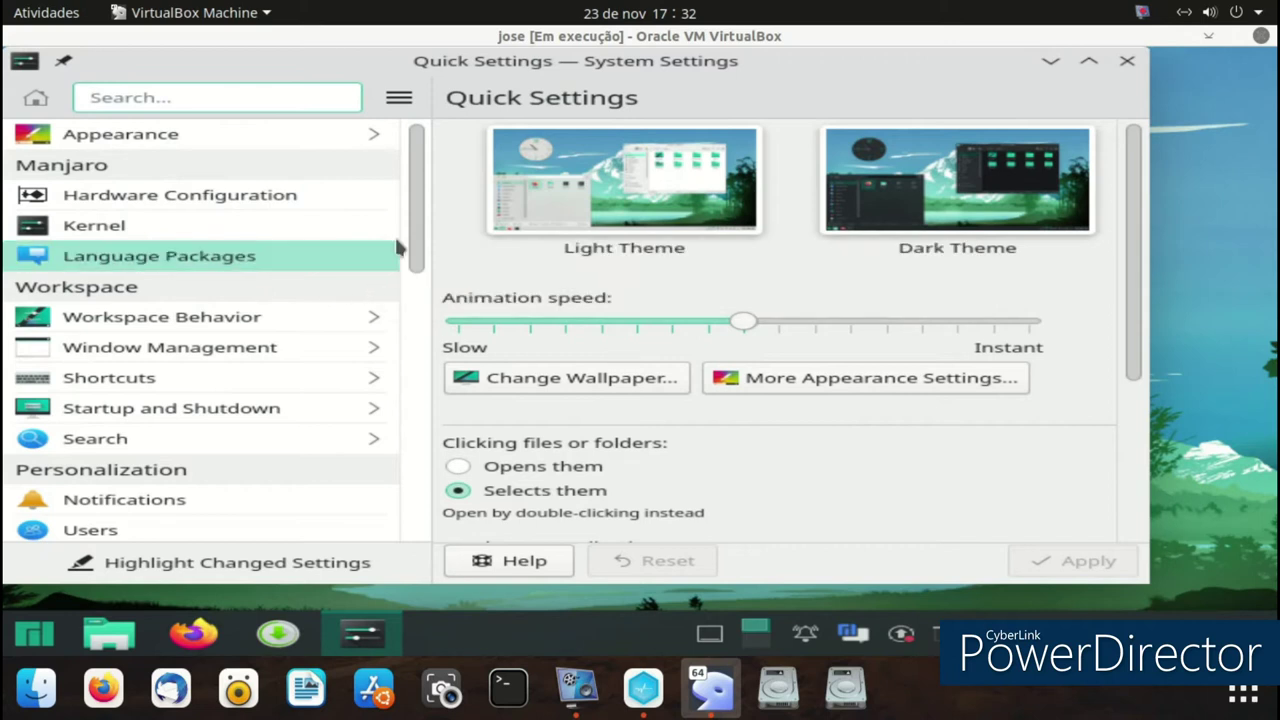
# - In Display and Monitor, set the resolution to 1280x1024 (5:4) and apply it
pyautogui.scroll(-1, 423, 287)
pyautogui.scroll(-3, 423, 287)
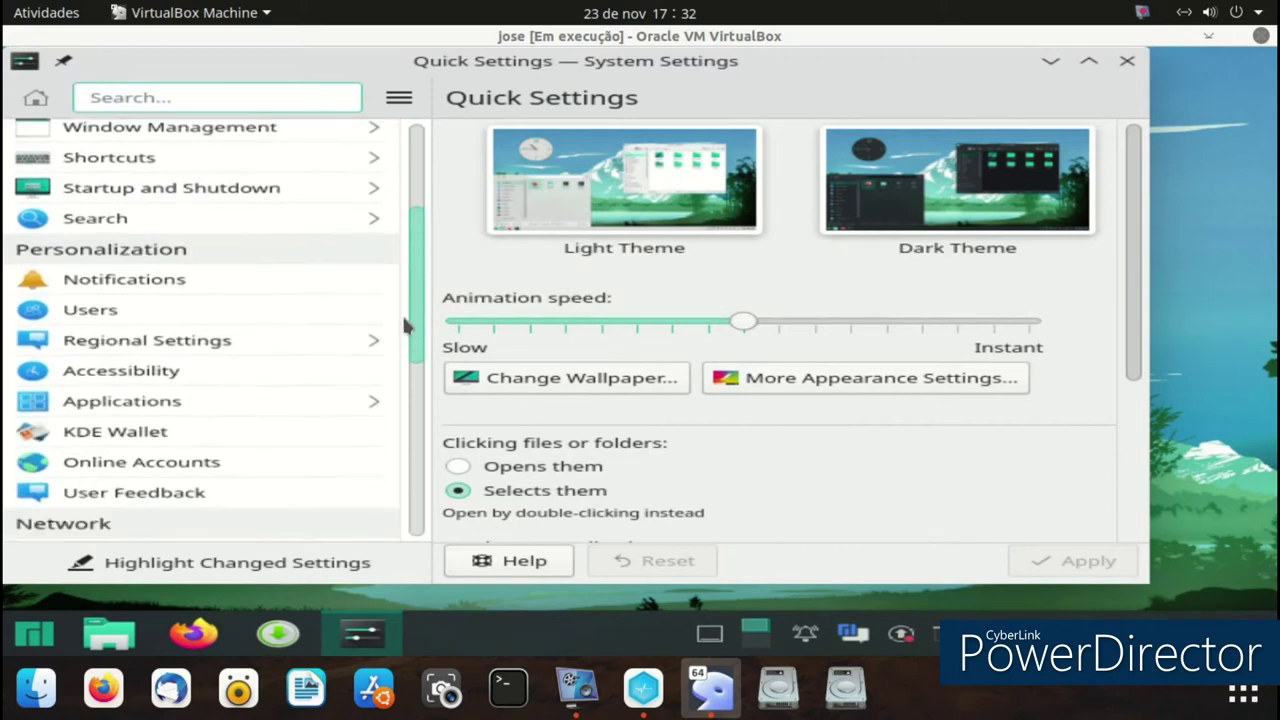
pyautogui.scroll(-3, 397, 357)
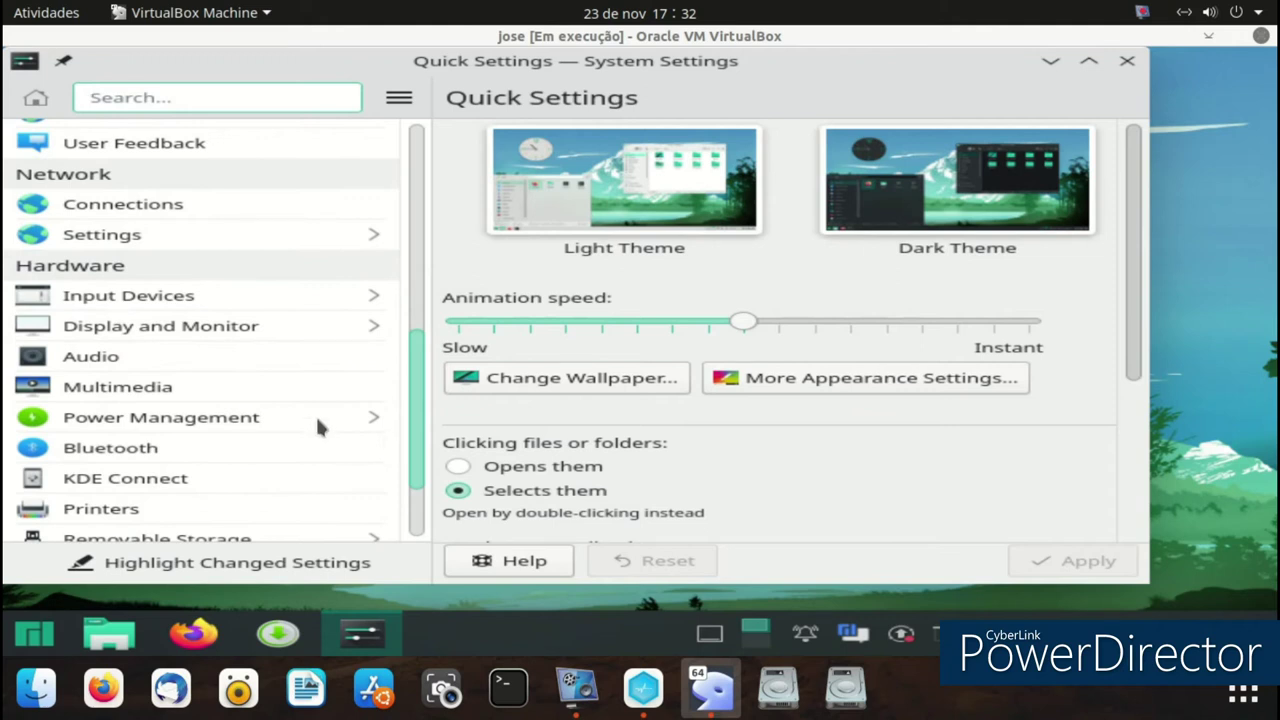
pyautogui.click(240, 386)
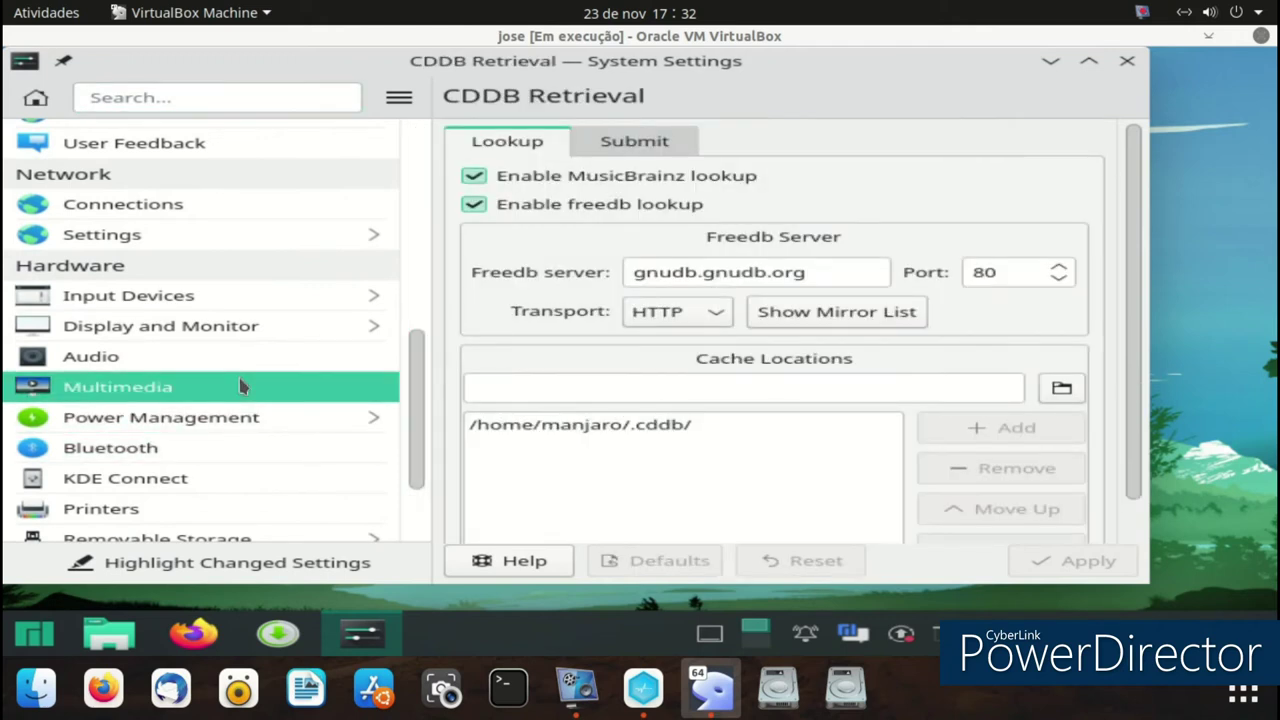
pyautogui.scroll(-2, 333, 386)
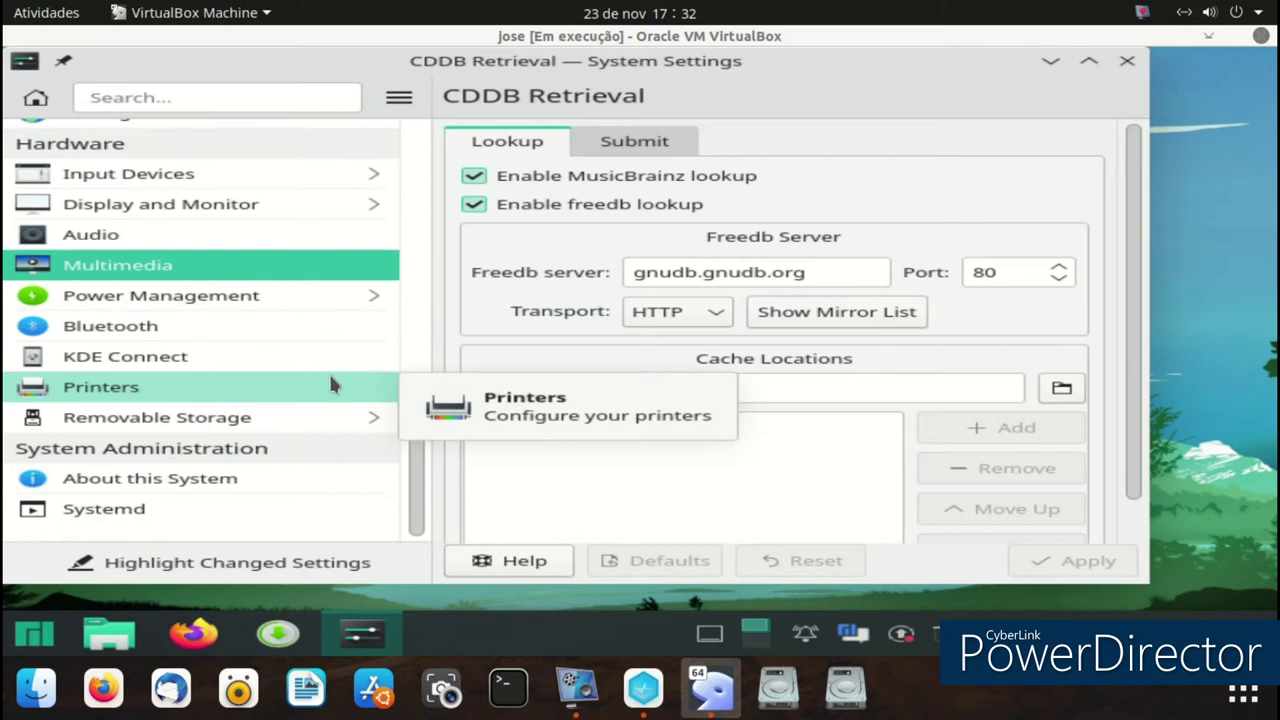
pyautogui.scroll(2, 330, 384)
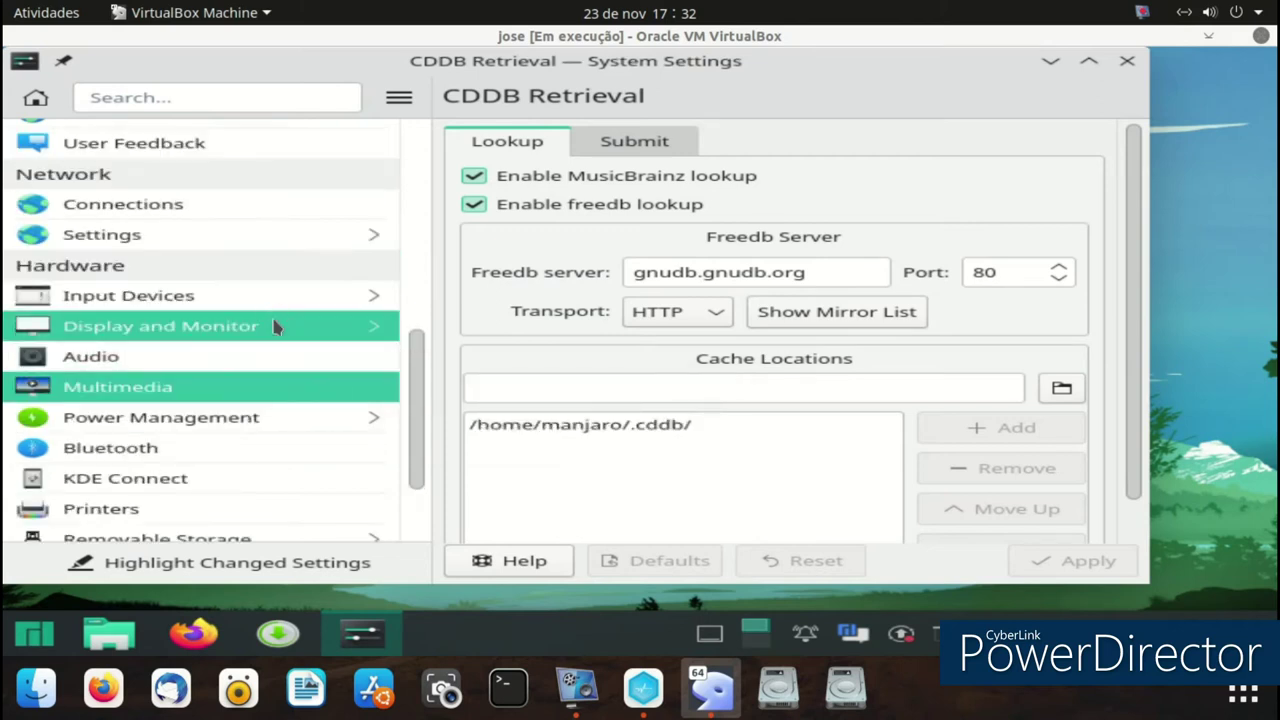
pyautogui.click(277, 324)
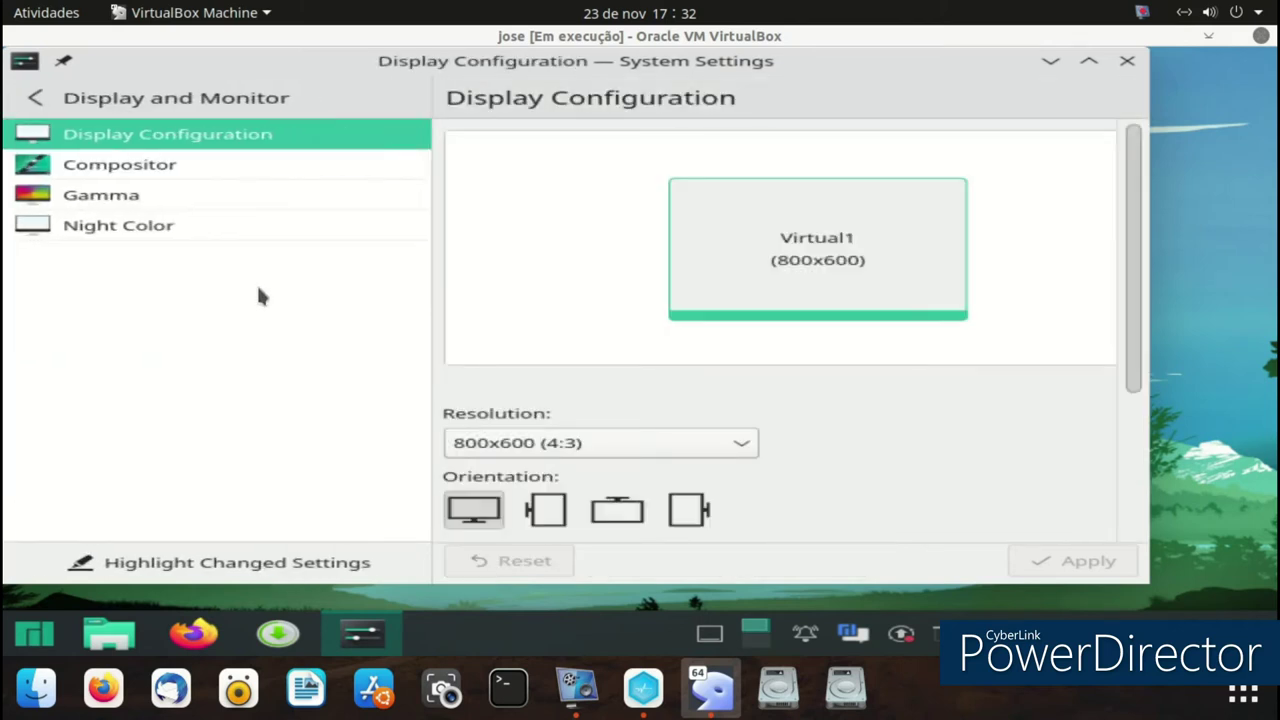
pyautogui.click(546, 445)
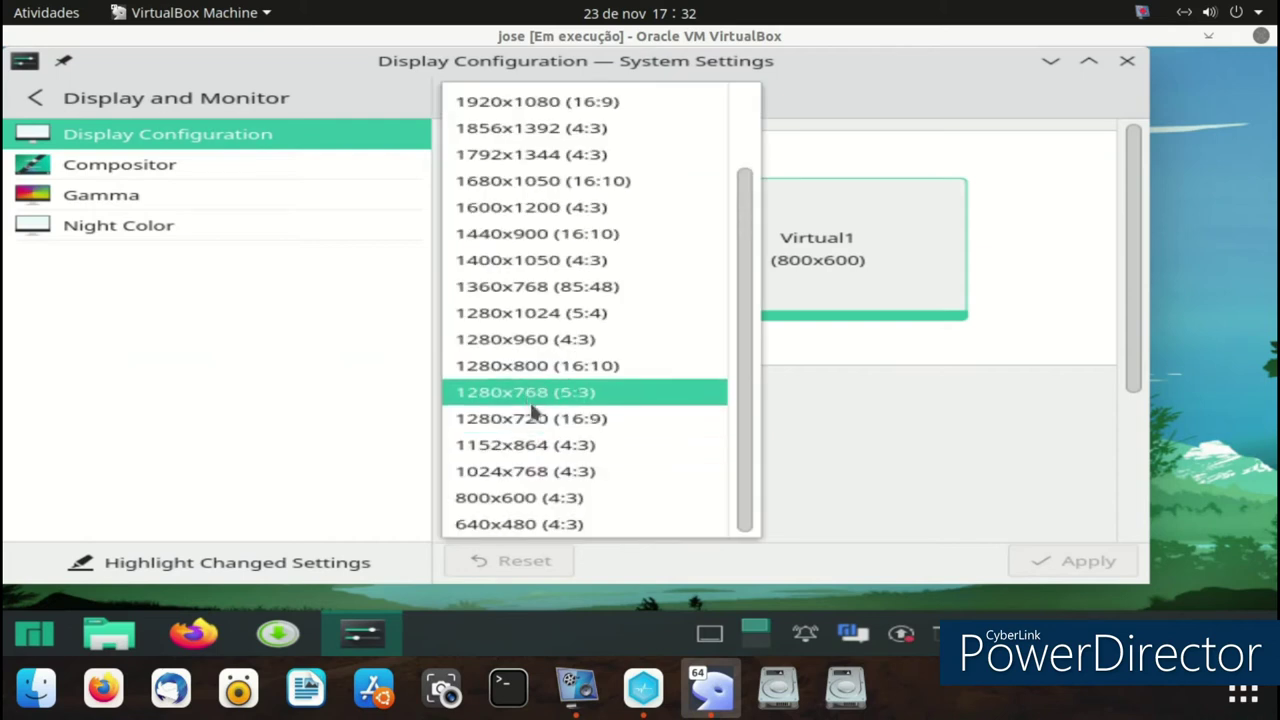
pyautogui.click(546, 313)
pyautogui.click(1056, 558)
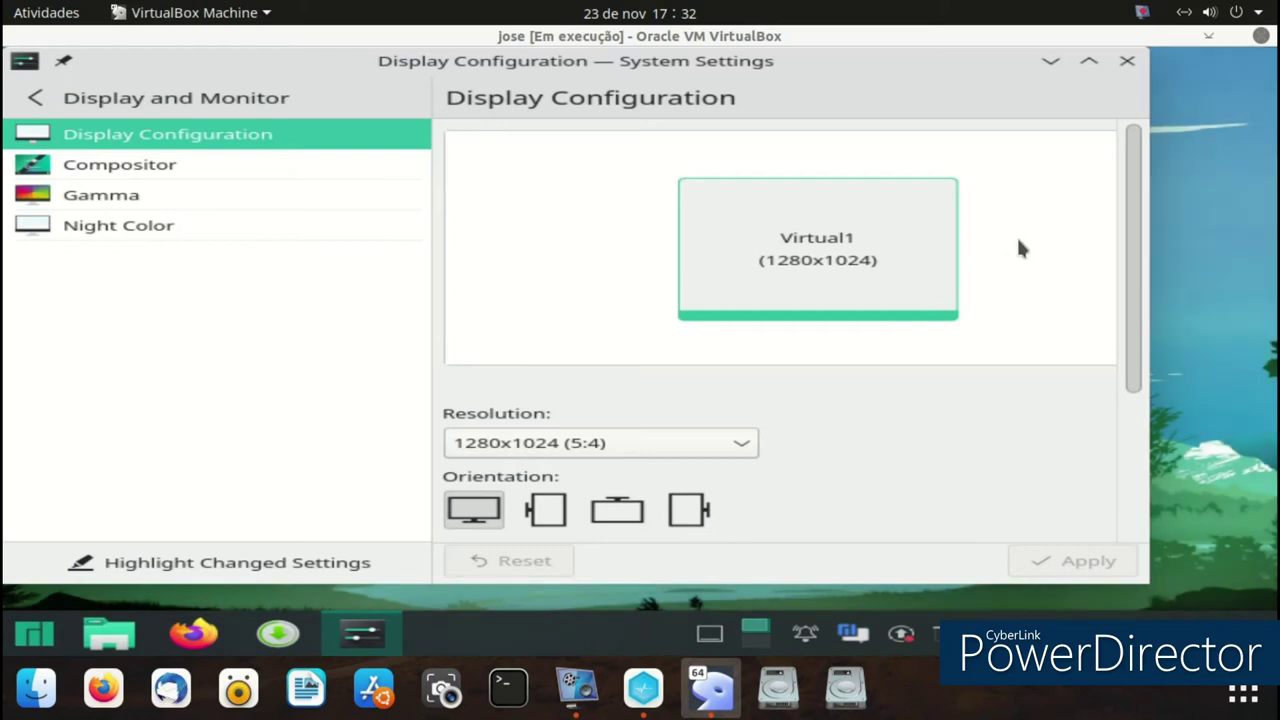
# - Browse the Compositor and Task Switcher settings pages, then close System Settings
pyautogui.click(143, 164)
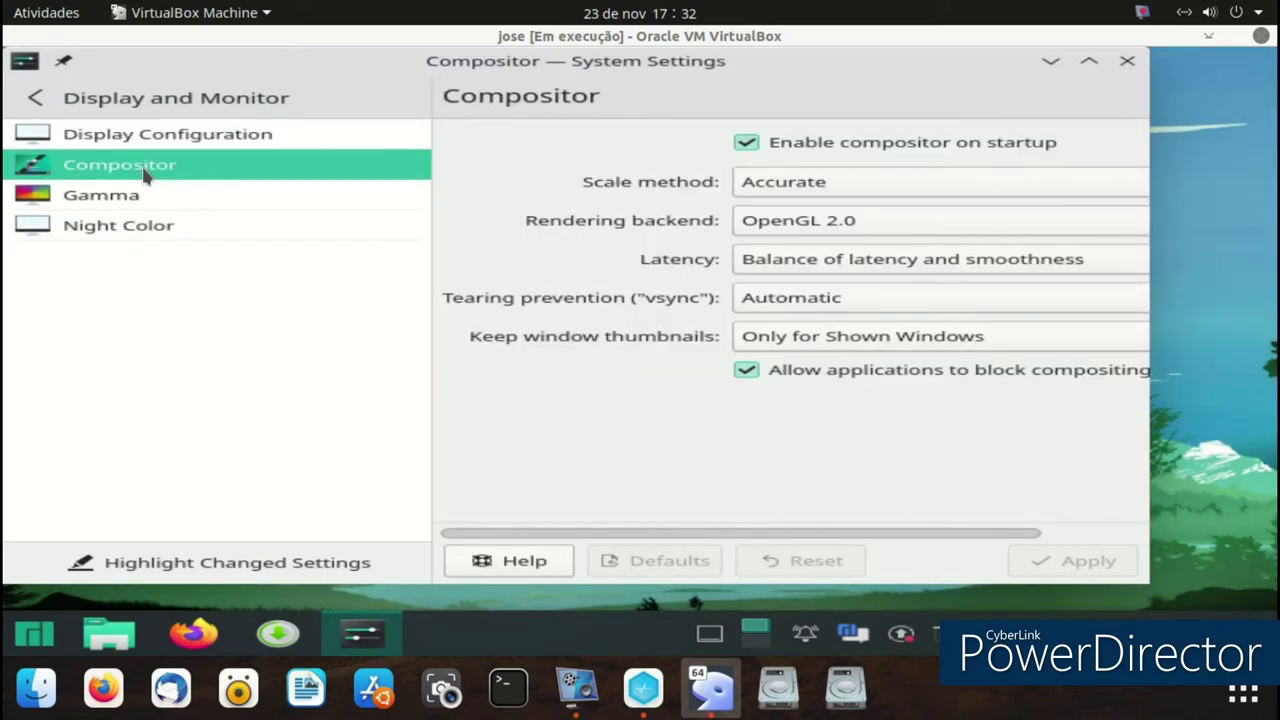
pyautogui.click(35, 97)
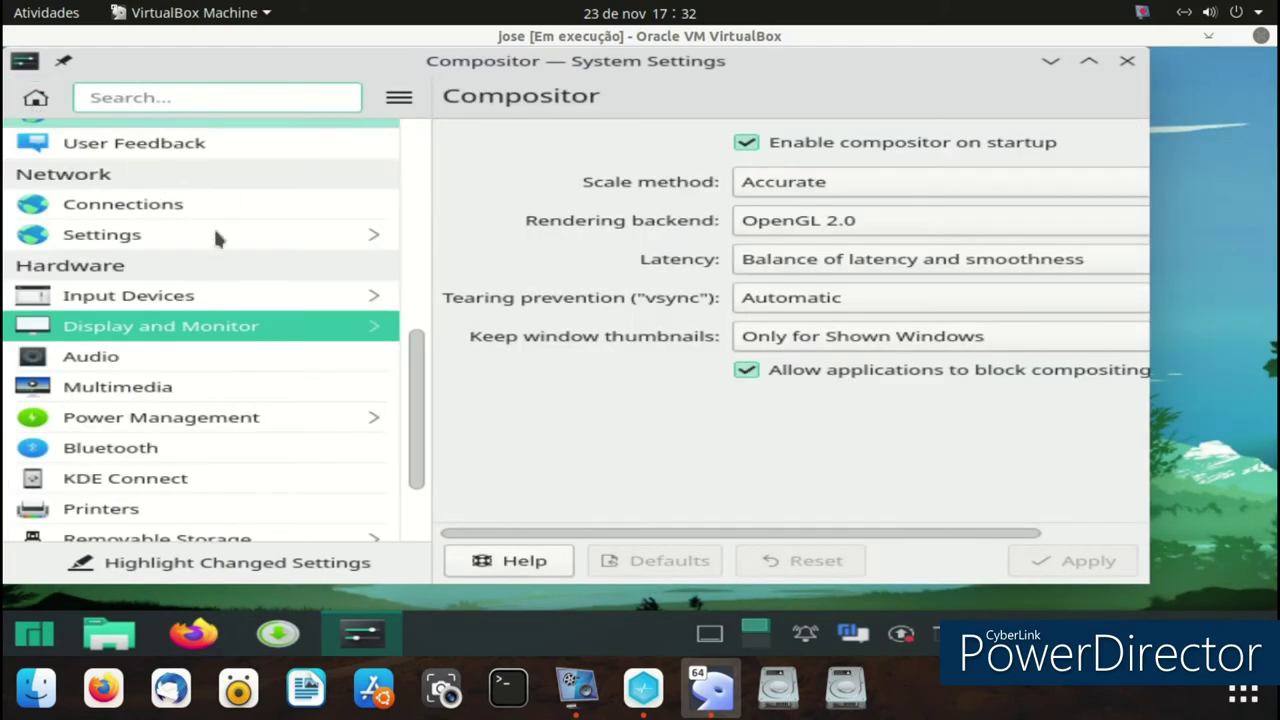
pyautogui.scroll(2, 412, 318)
pyautogui.scroll(6, 412, 318)
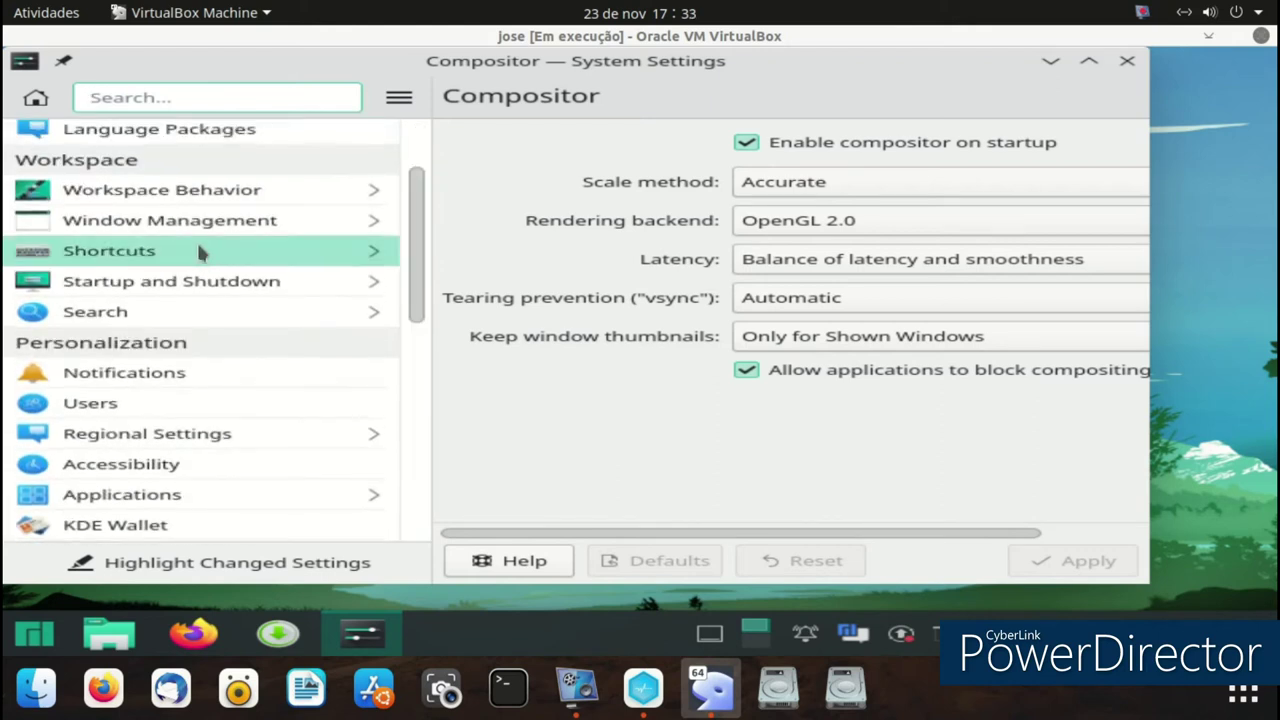
pyautogui.click(194, 220)
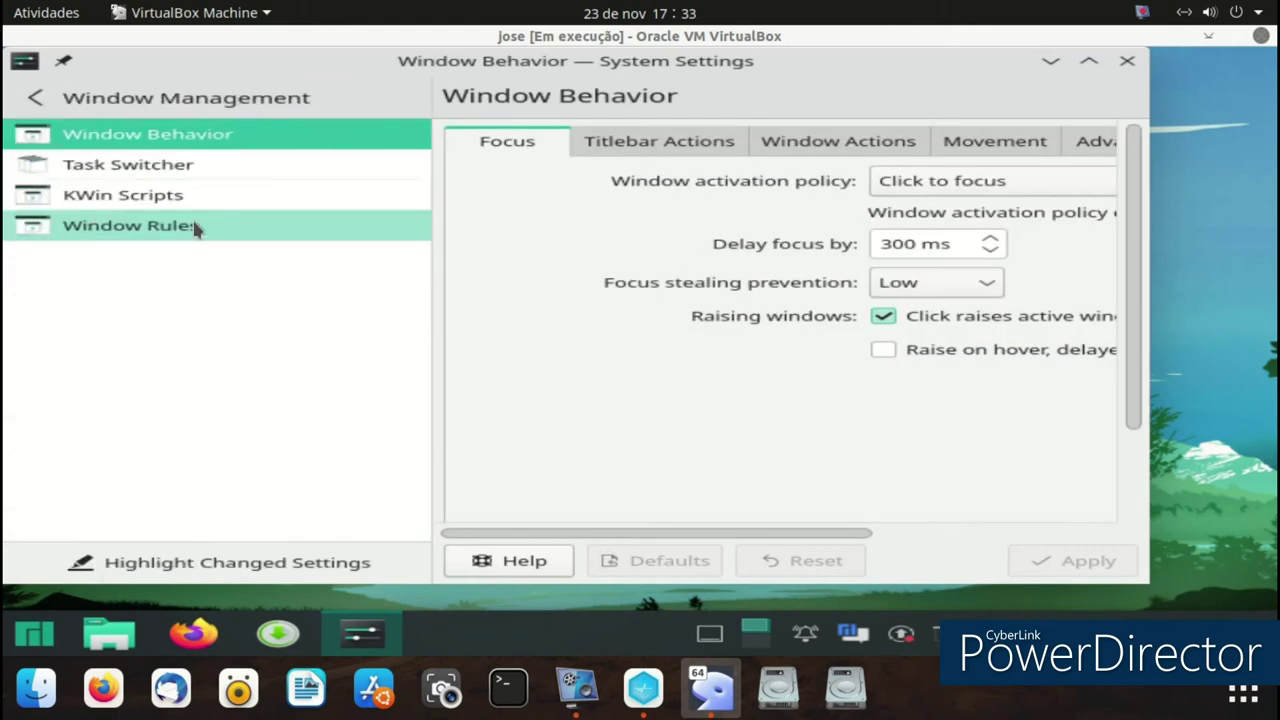
pyautogui.click(173, 174)
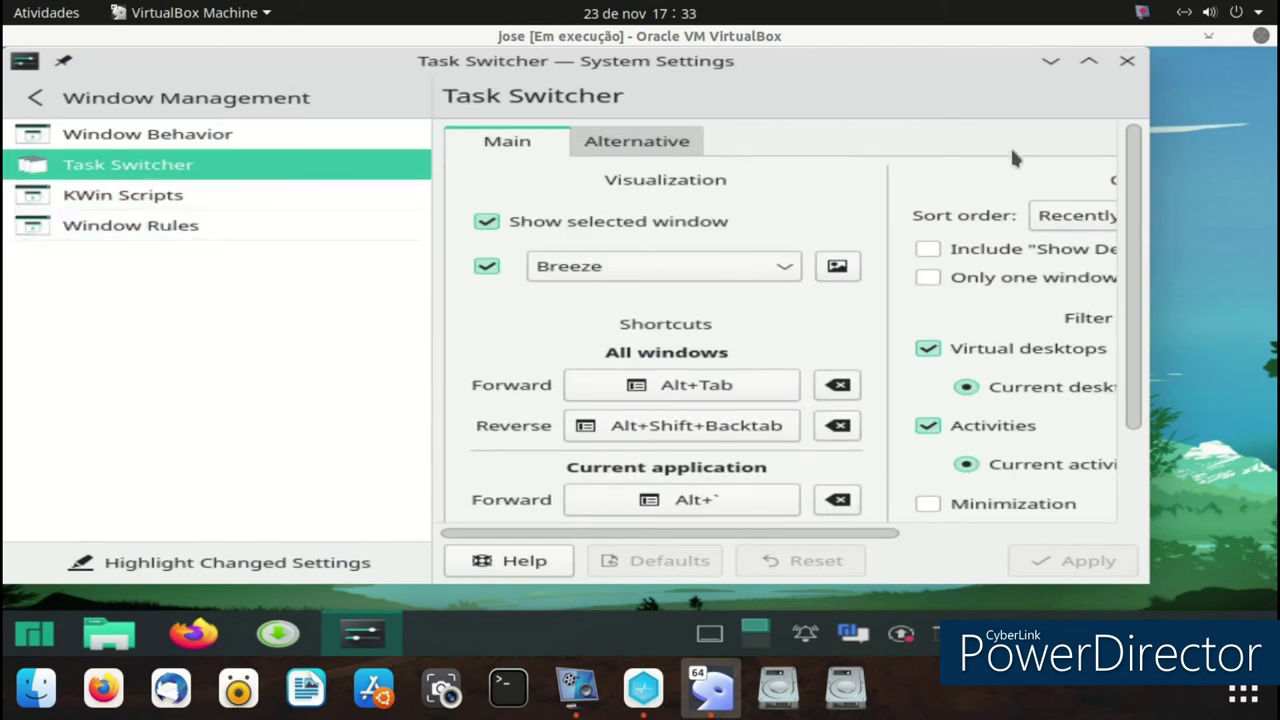
pyautogui.click(1126, 61)
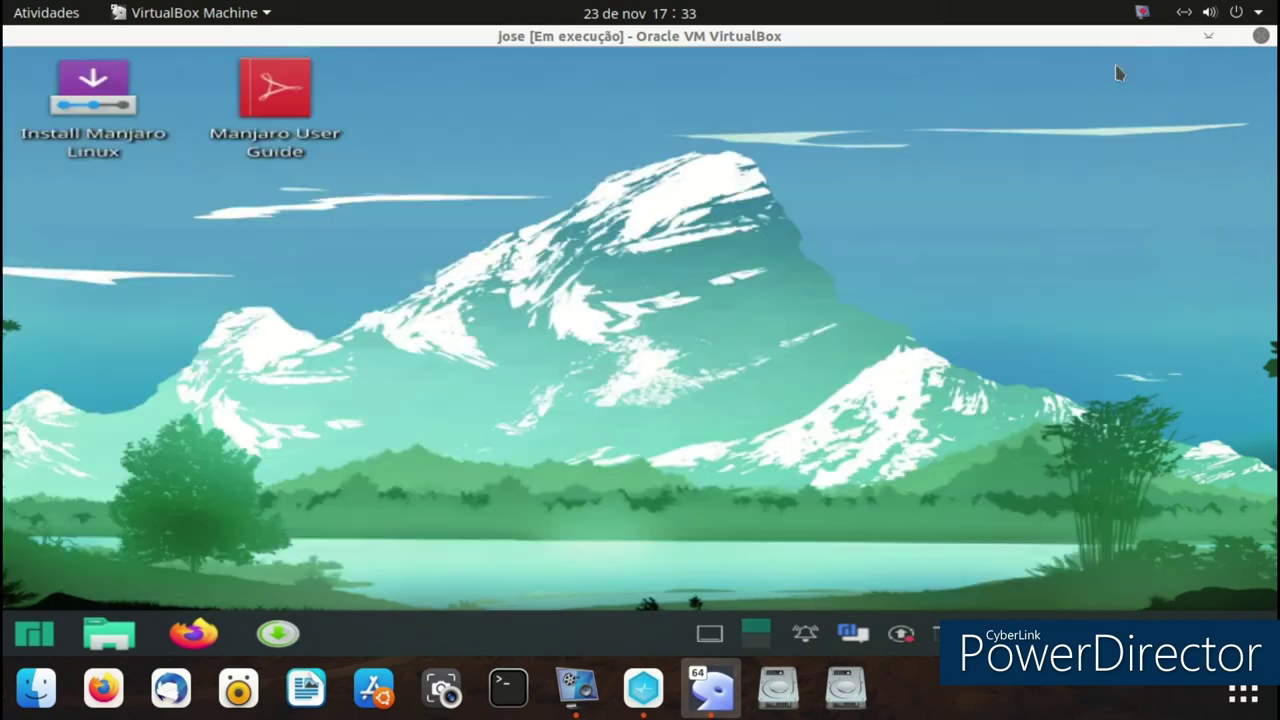
# - Replace the launcher widget with the cascading Application Menu via Show Alternatives
pyautogui.click(24, 648)
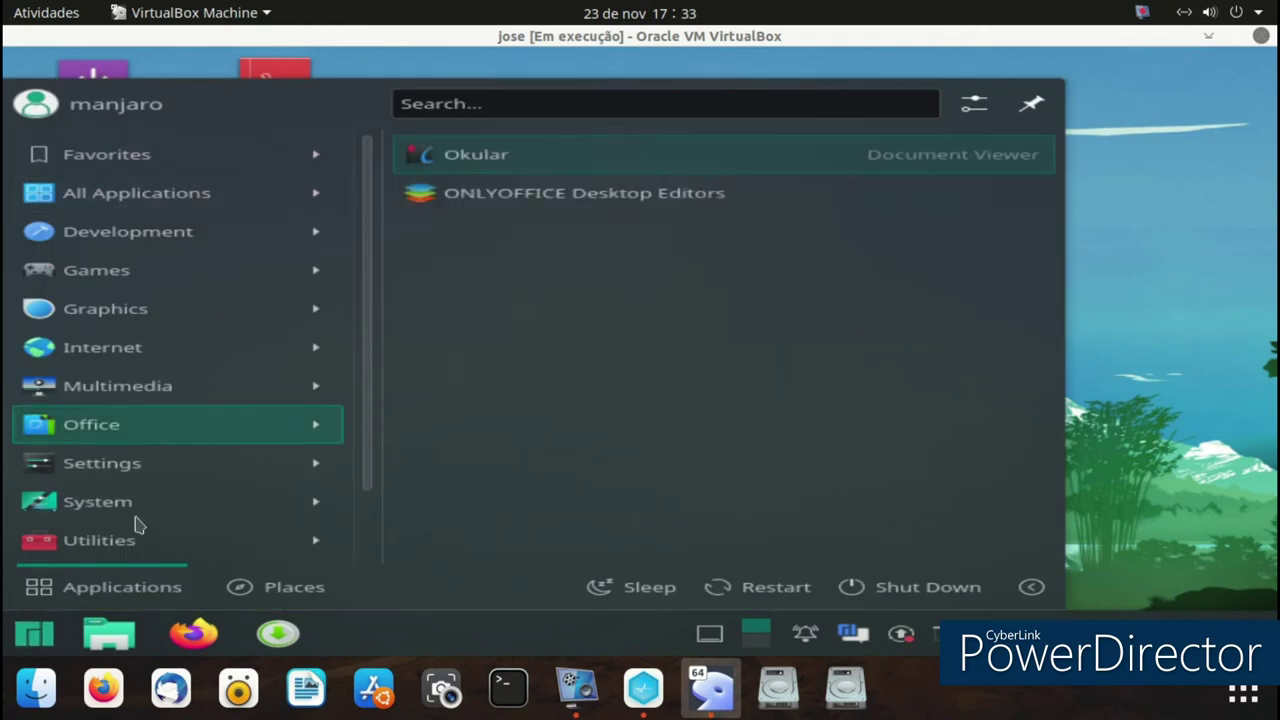
pyautogui.click(1230, 306)
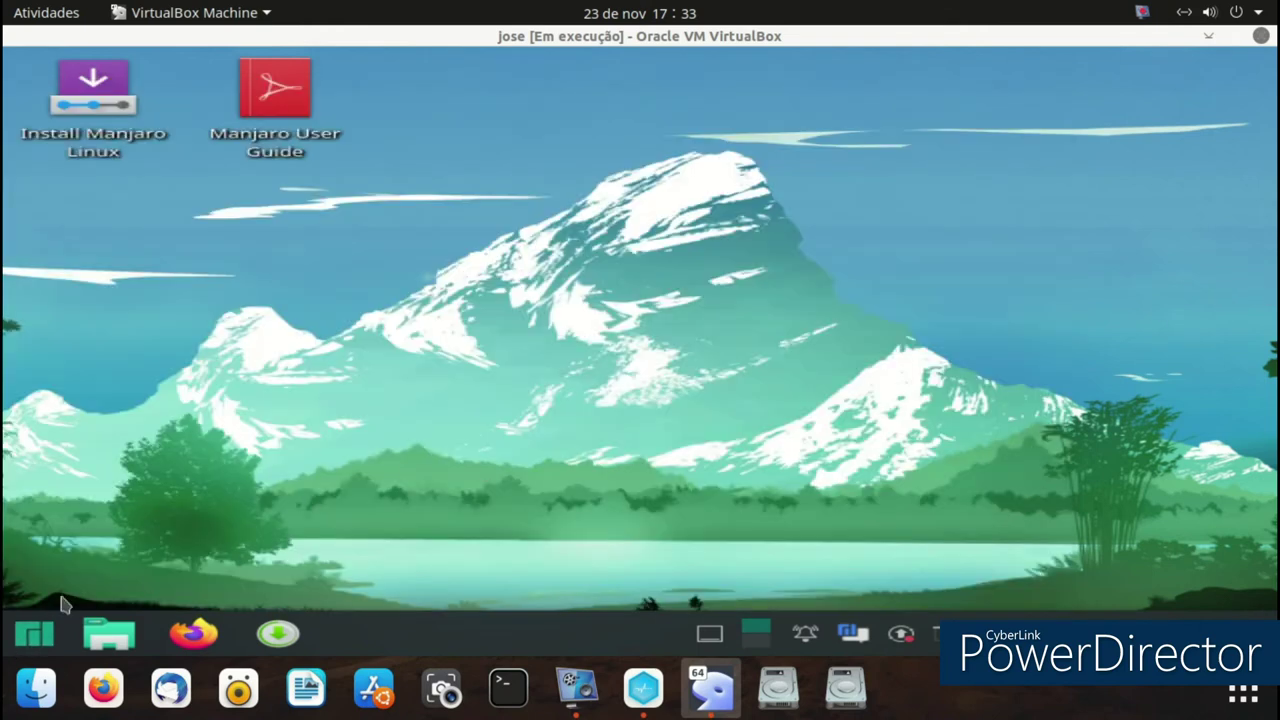
pyautogui.rightClick(28, 644)
pyautogui.click(58, 512)
pyautogui.click(170, 455)
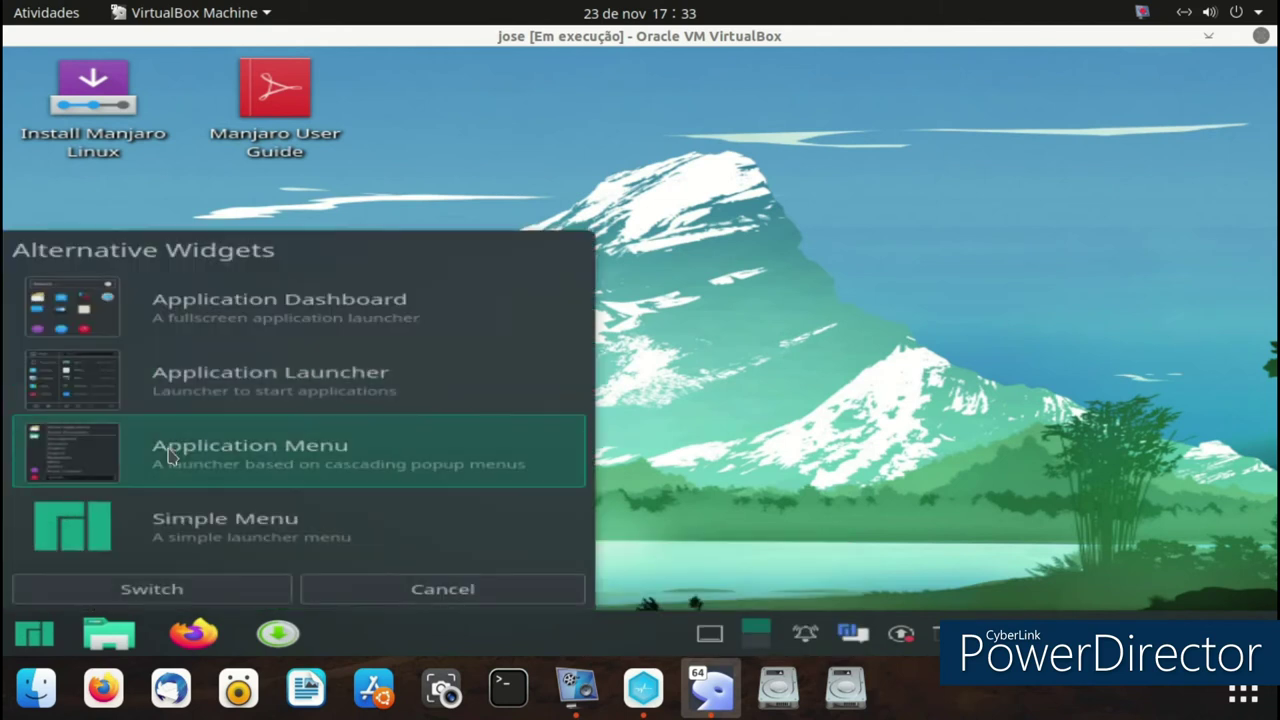
pyautogui.click(165, 592)
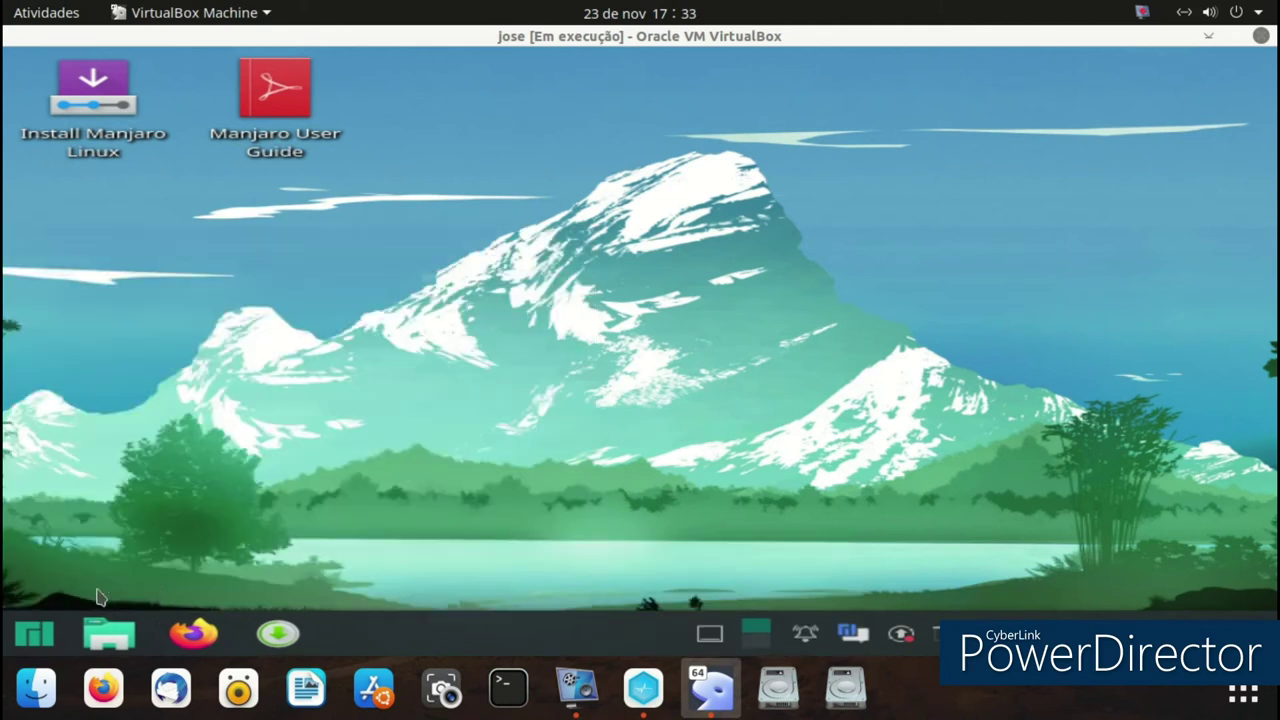
# - Reorder the favourites, moving Add/Remove Software up and Firefox to sixth, then launch Konsole
pyautogui.click(42, 634)
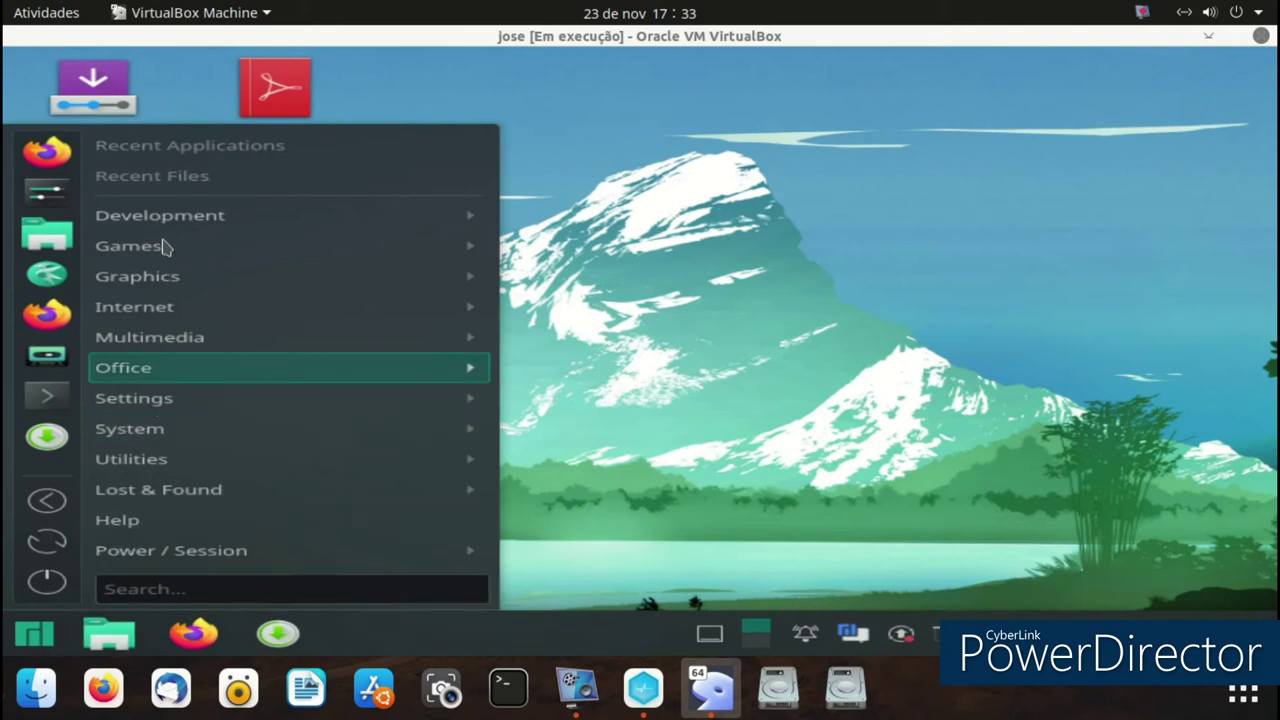
pyautogui.moveTo(55, 370); pyautogui.dragTo(47, 193)
pyautogui.moveTo(55, 438); pyautogui.dragTo(47, 197)
pyautogui.moveTo(47, 152); pyautogui.dragTo(48, 355)
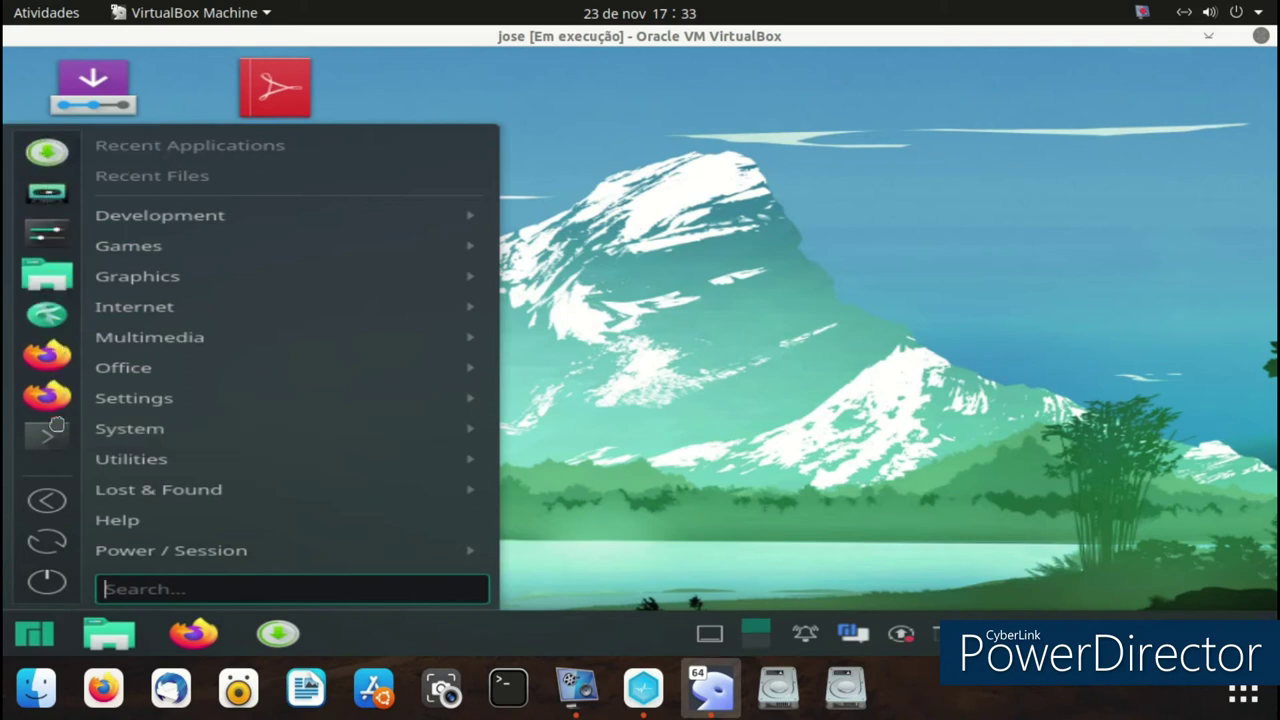
pyautogui.click(64, 446)
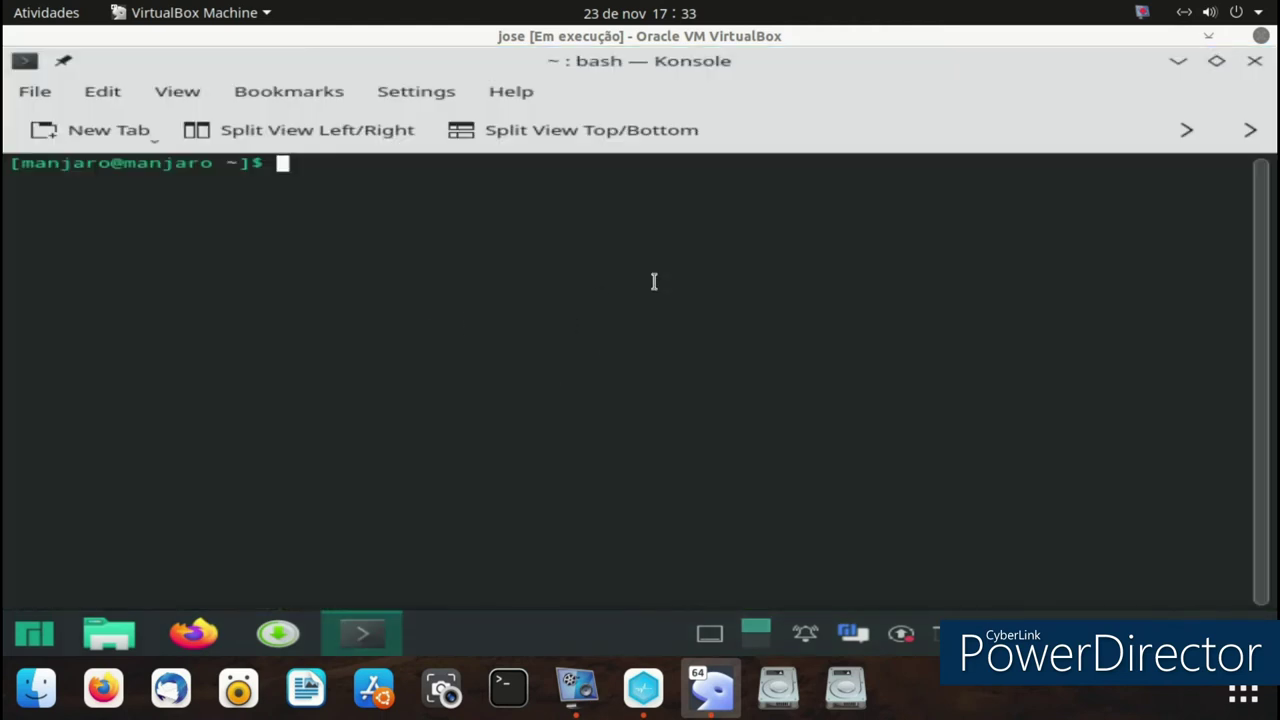
# - Close Konsole, apply Breath2 as the wallpaper in Configure Desktop, and open Get New Wallpapers
pyautogui.click(1254, 61)
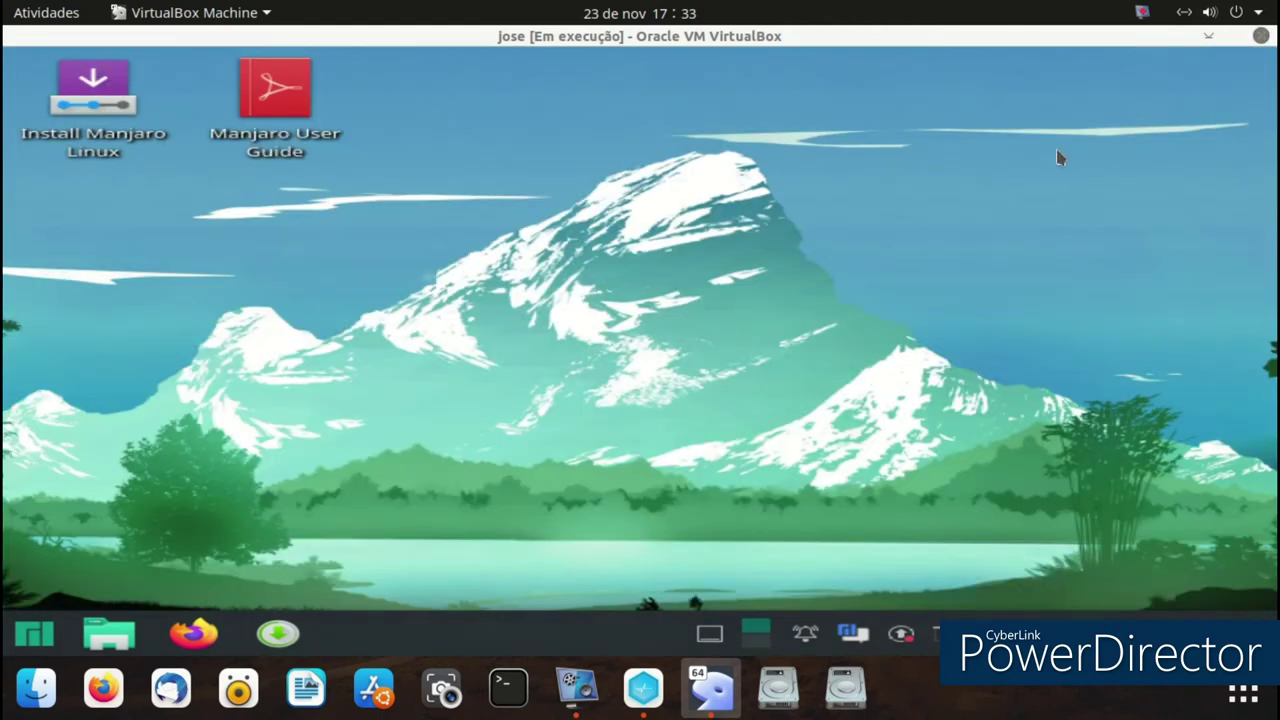
pyautogui.rightClick(511, 216)
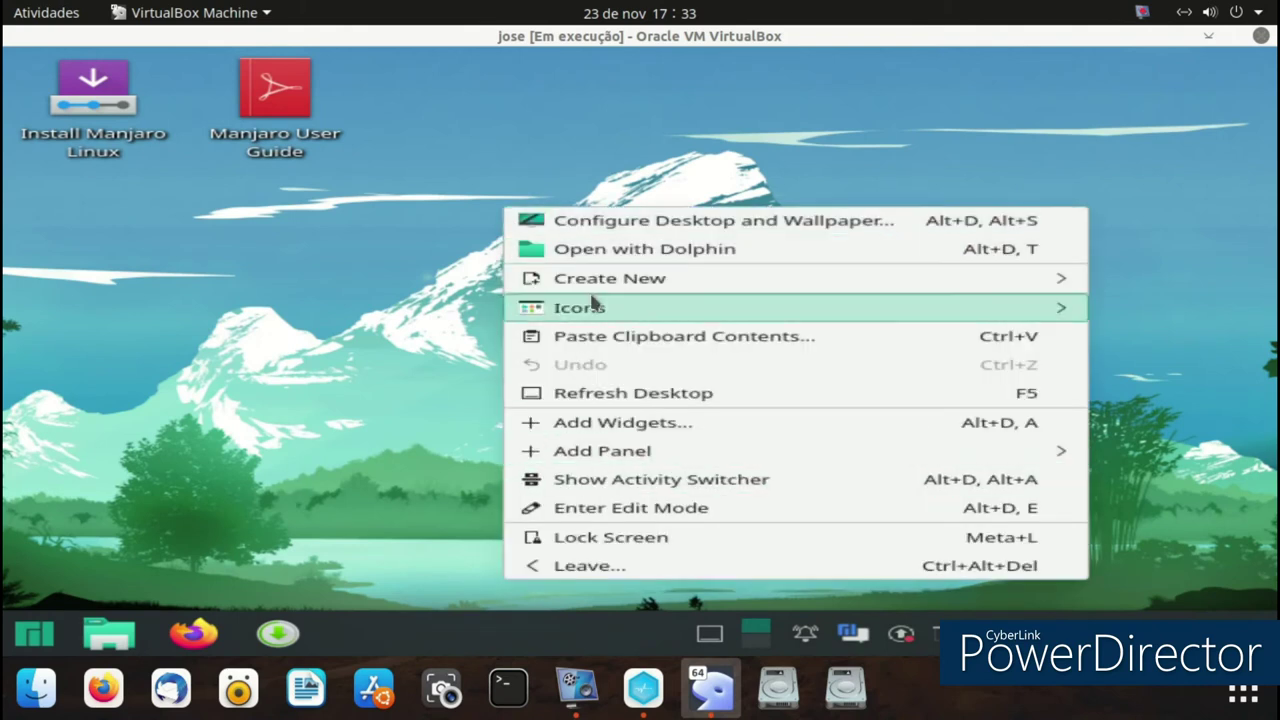
pyautogui.click(602, 240)
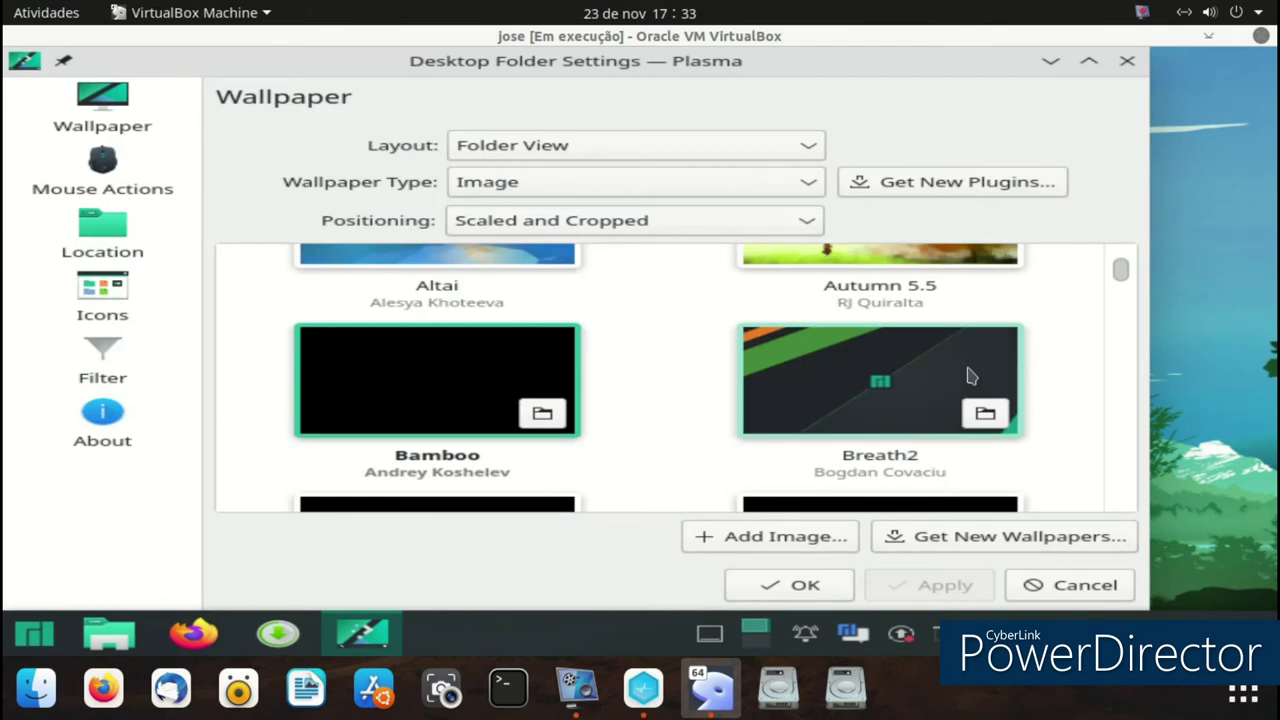
pyautogui.scroll(1, 966, 370)
pyautogui.click(938, 444)
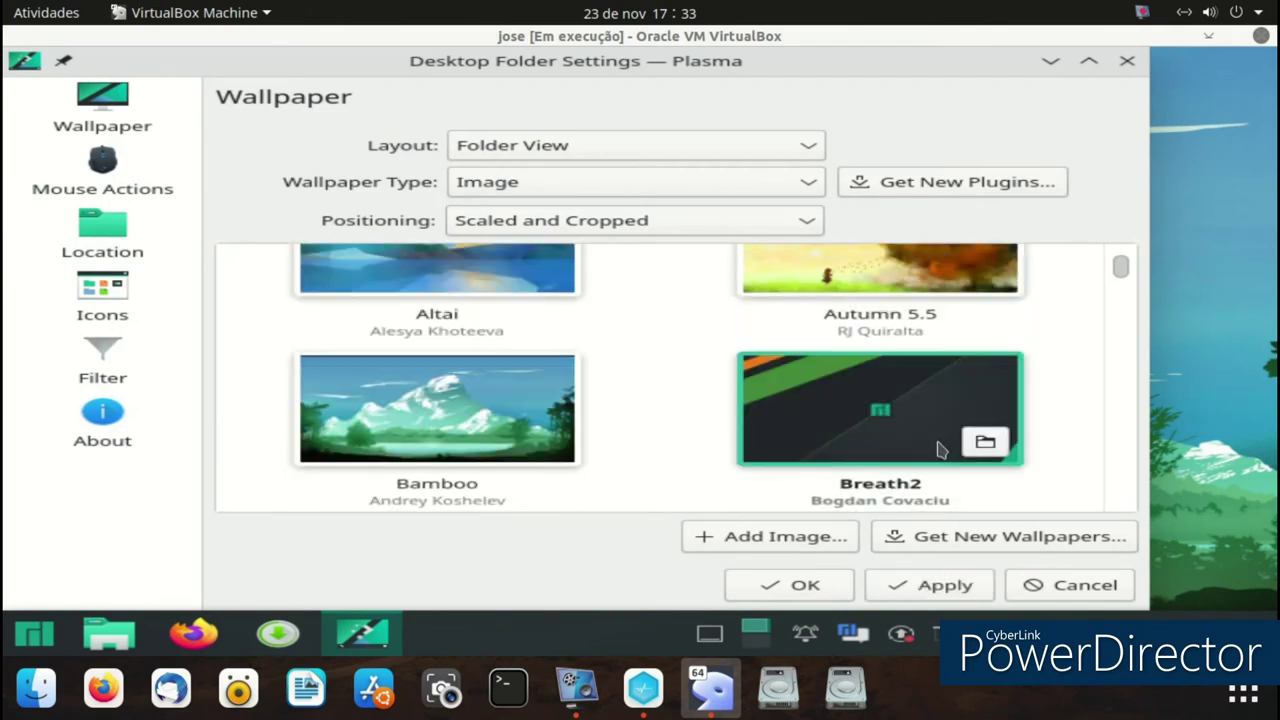
pyautogui.click(929, 586)
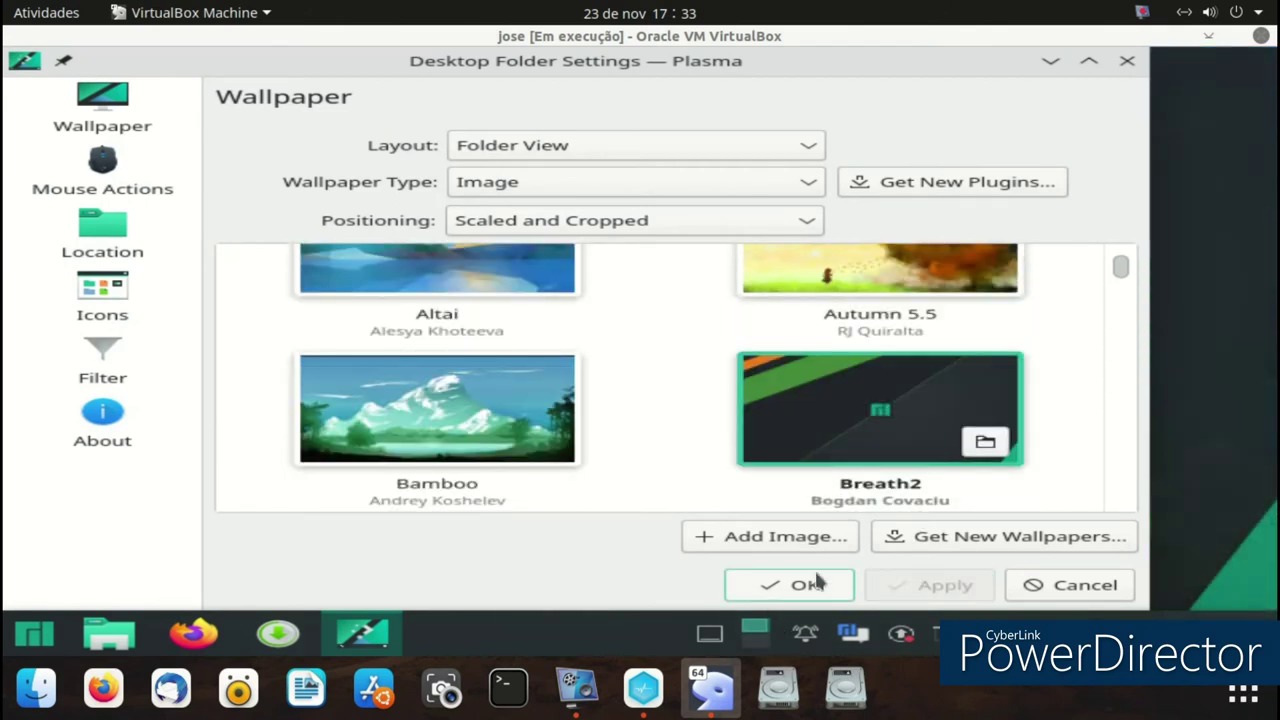
pyautogui.click(933, 547)
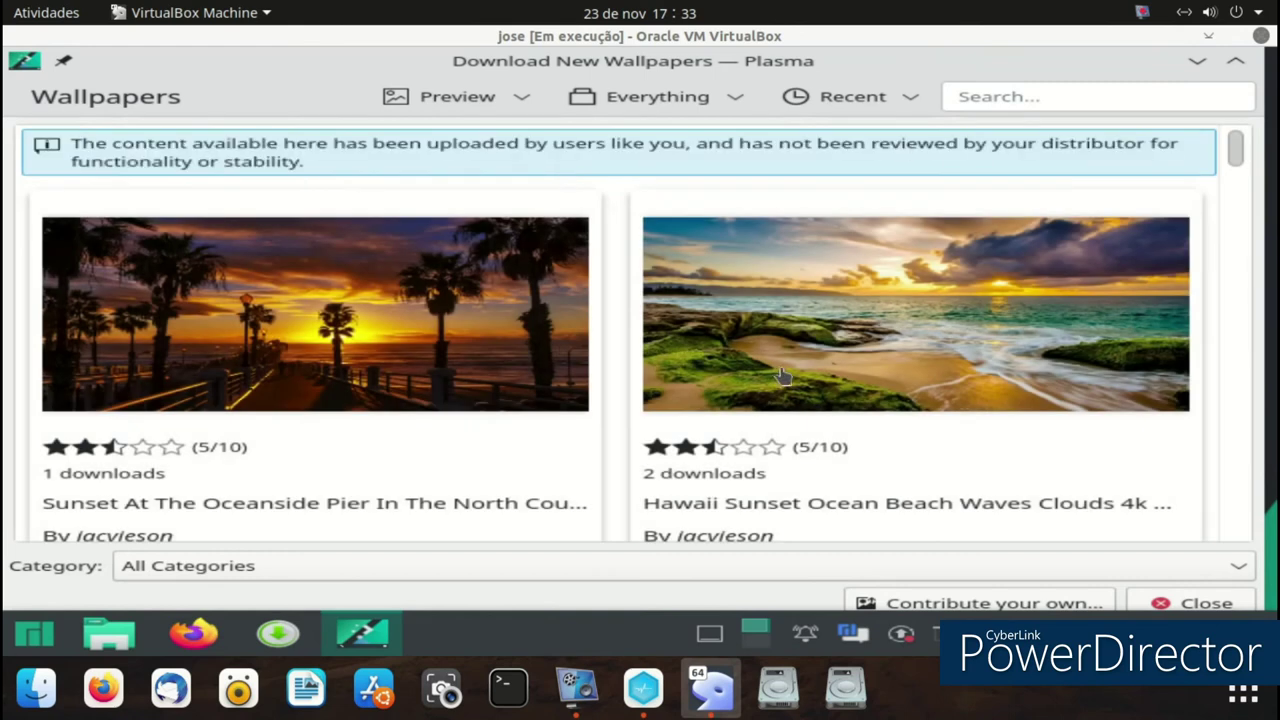
# - Install the Hawaii Sunset beach wallpaper and set it as the desktop background
pyautogui.scroll(-10, 787, 374)
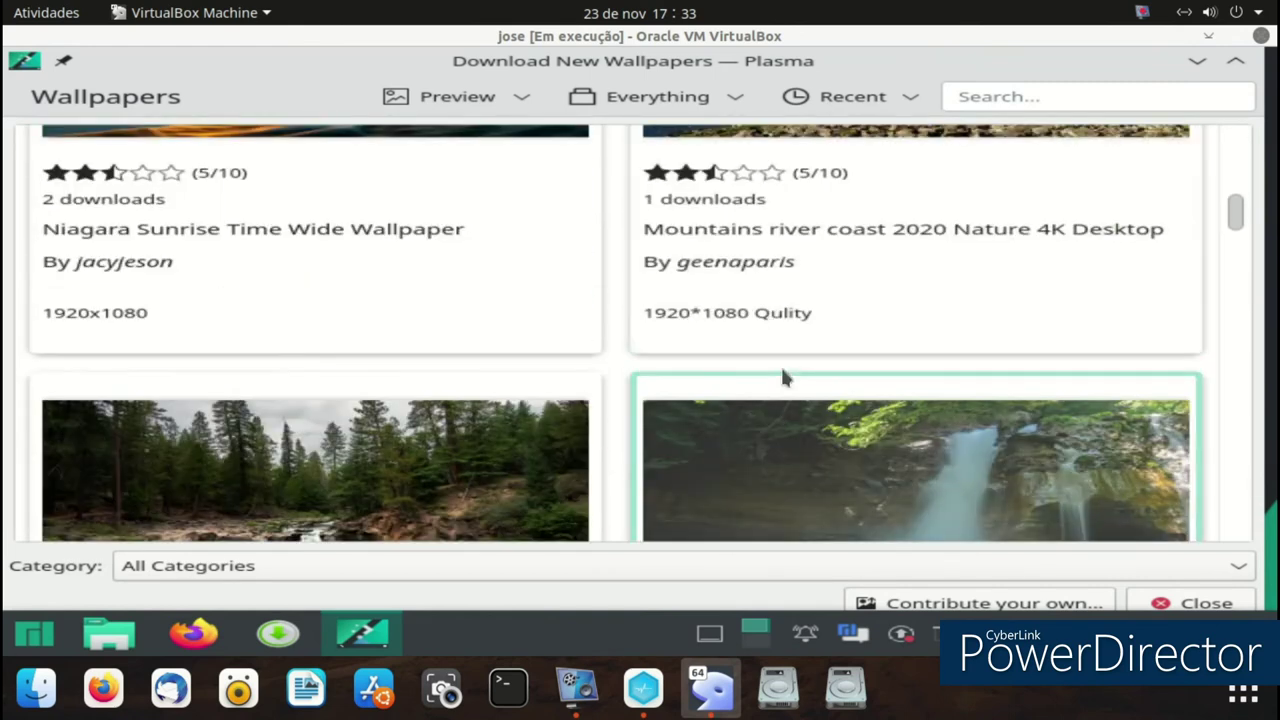
pyautogui.scroll(-5, 781, 376)
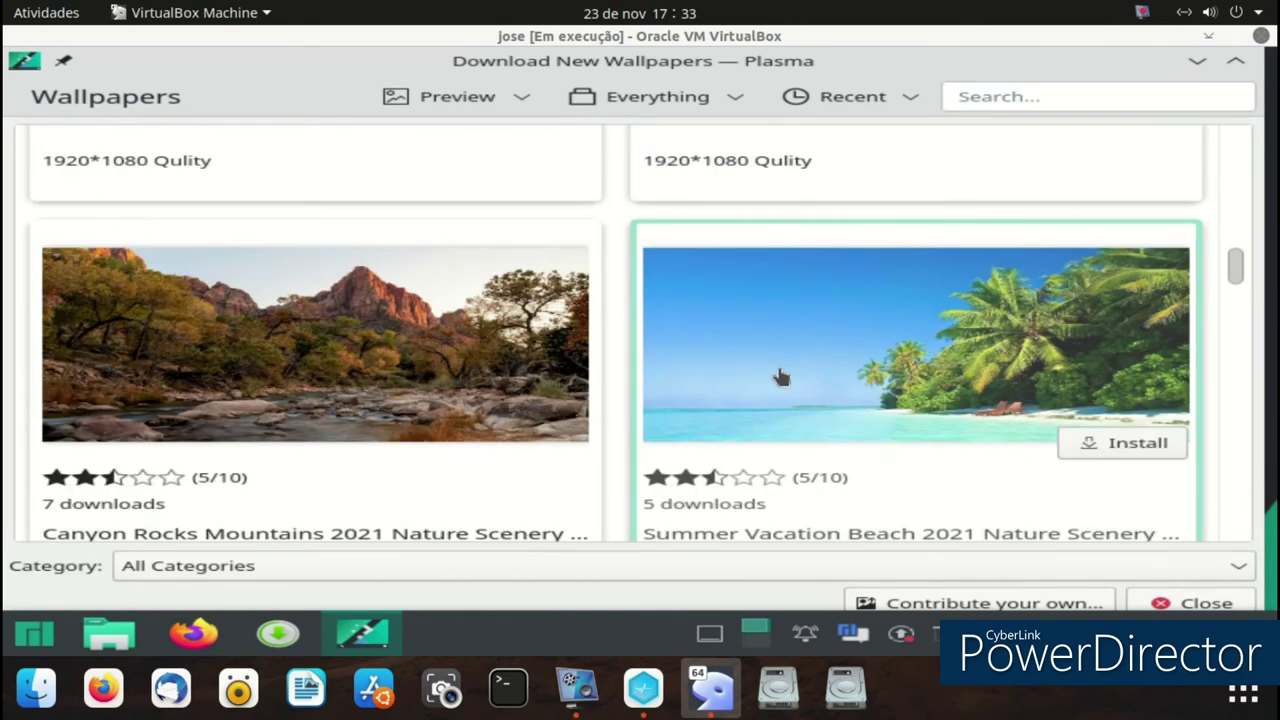
pyautogui.scroll(-5, 781, 376)
pyautogui.scroll(3, 781, 378)
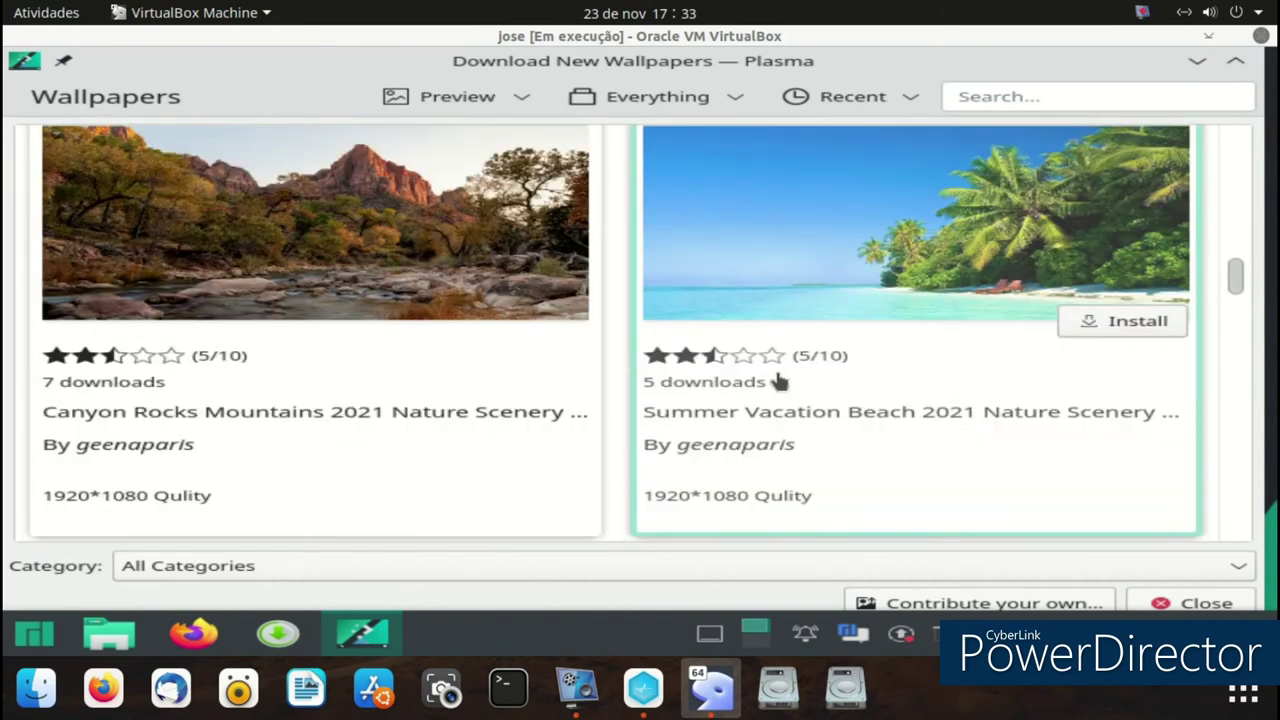
pyautogui.scroll(6, 779, 381)
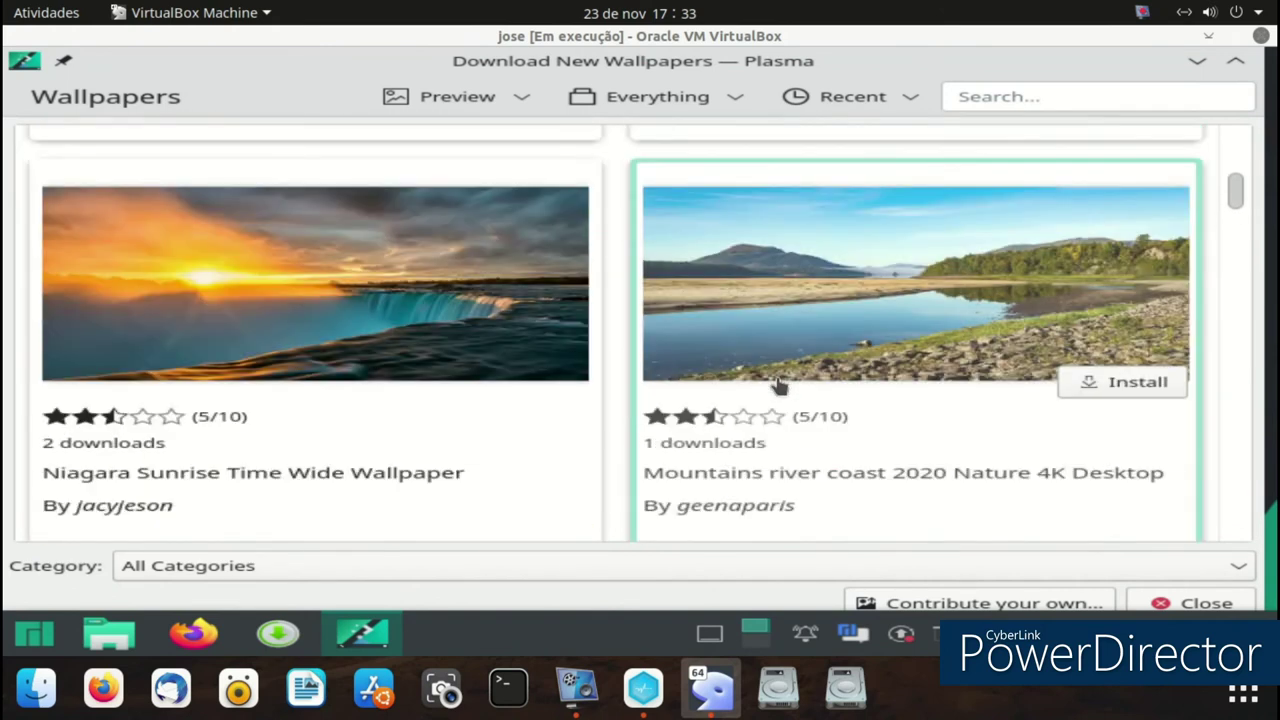
pyautogui.scroll(3, 777, 382)
pyautogui.click(1141, 290)
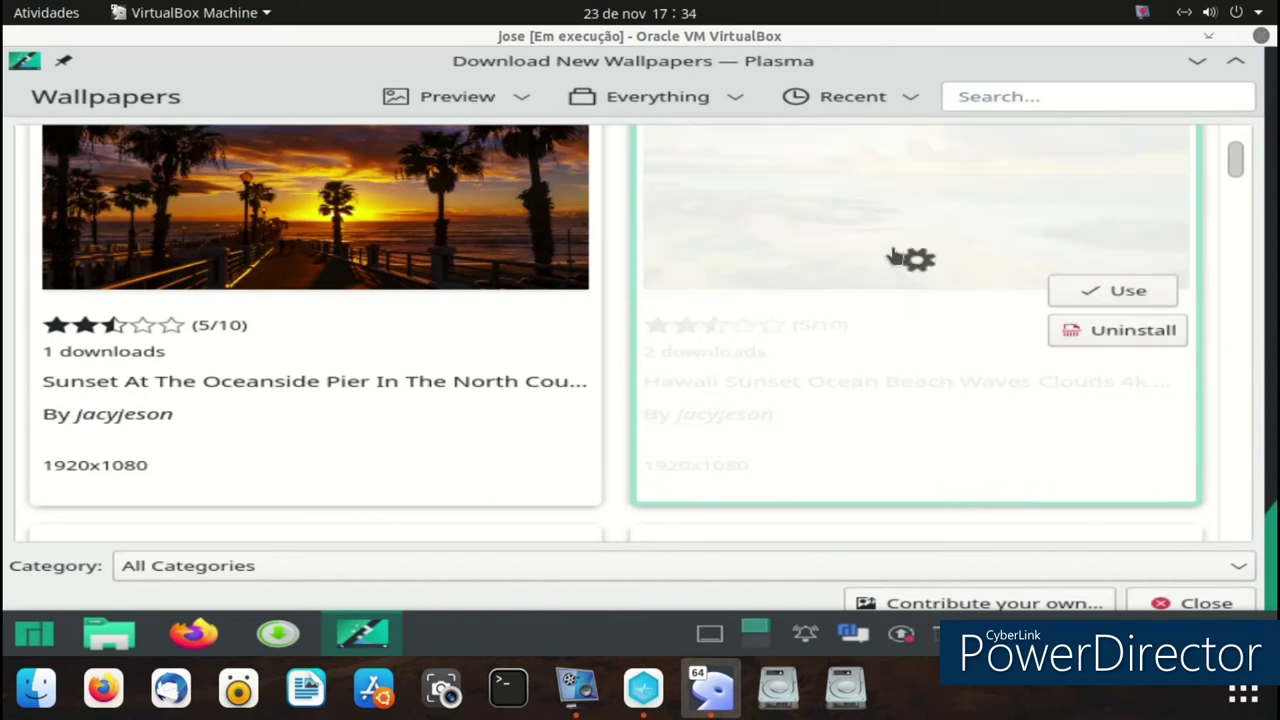
pyautogui.click(1123, 288)
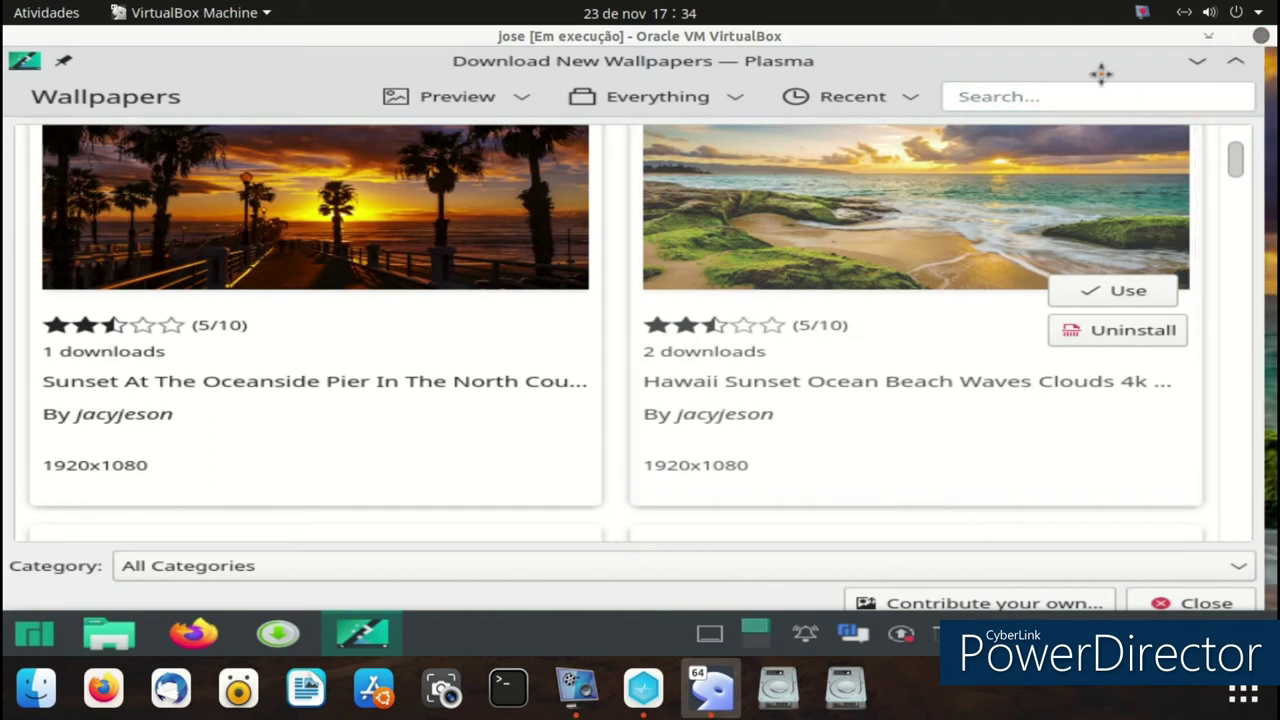
# - Close the Download New Wallpapers and Desktop Folder Settings windows
pyautogui.moveTo(1100, 73); pyautogui.dragTo(1043, 189)
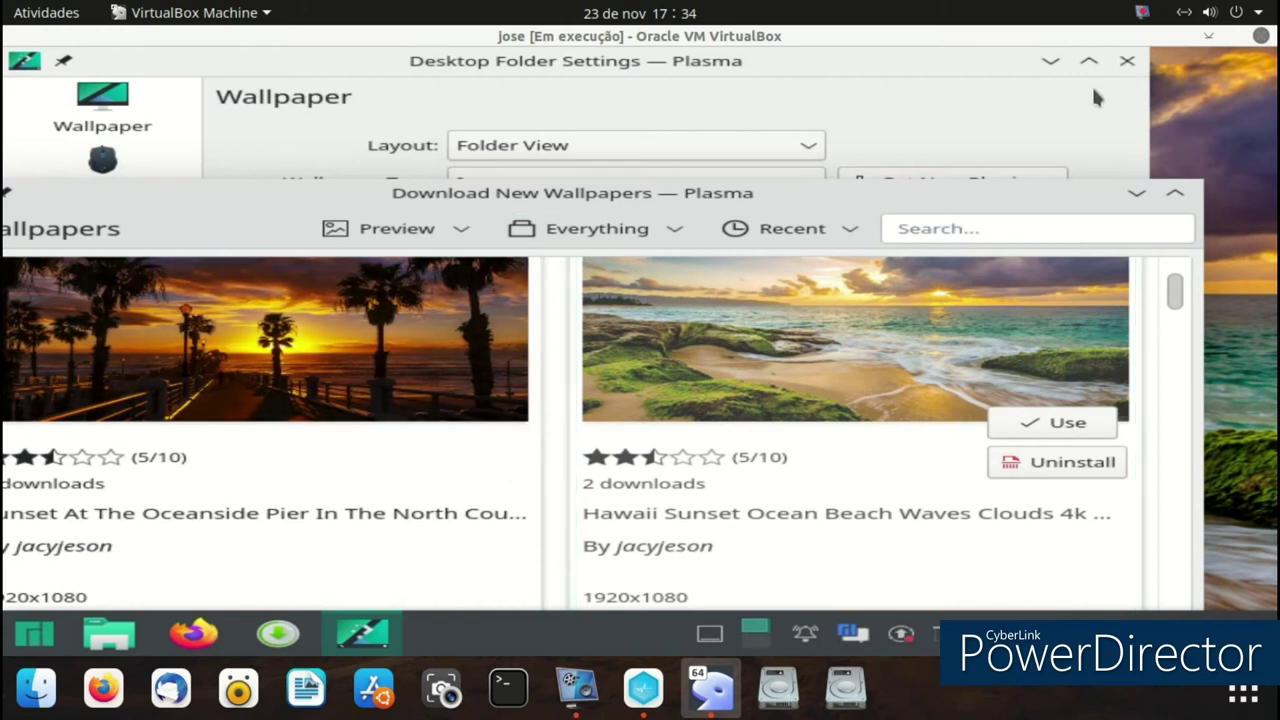
pyautogui.moveTo(1043, 185); pyautogui.dragTo(1057, 46)
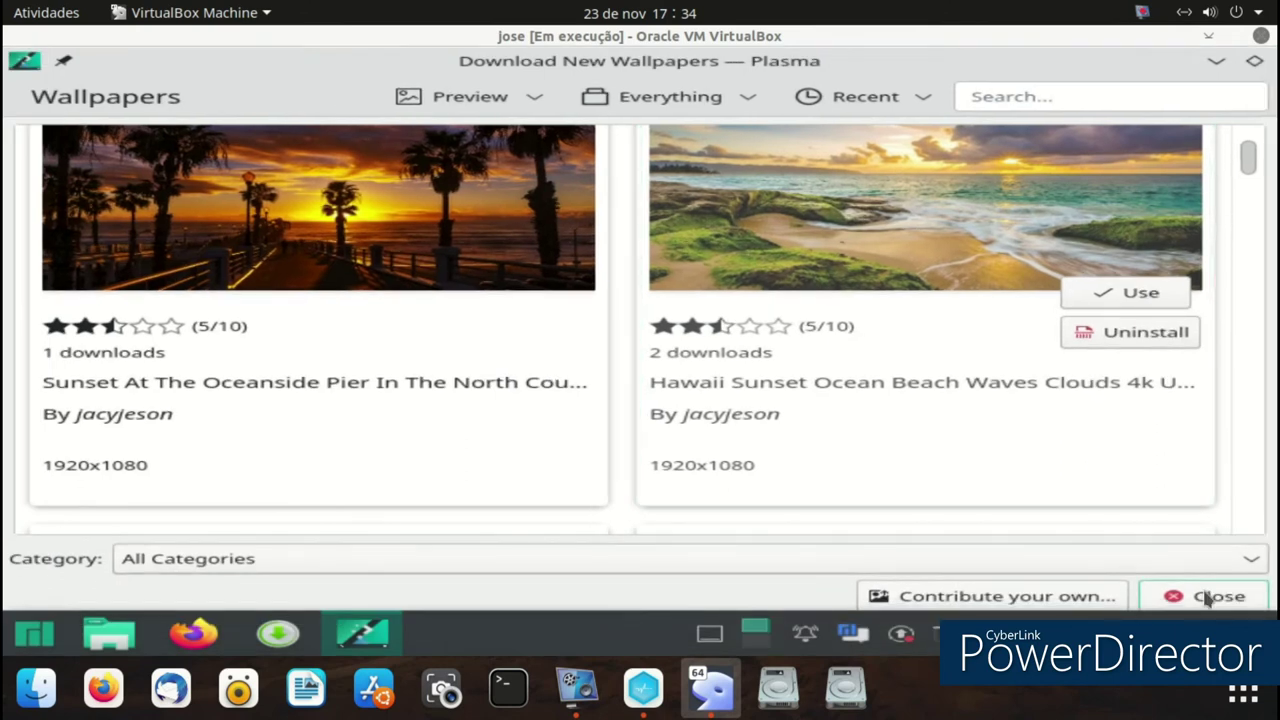
pyautogui.click(1203, 594)
pyautogui.click(1126, 63)
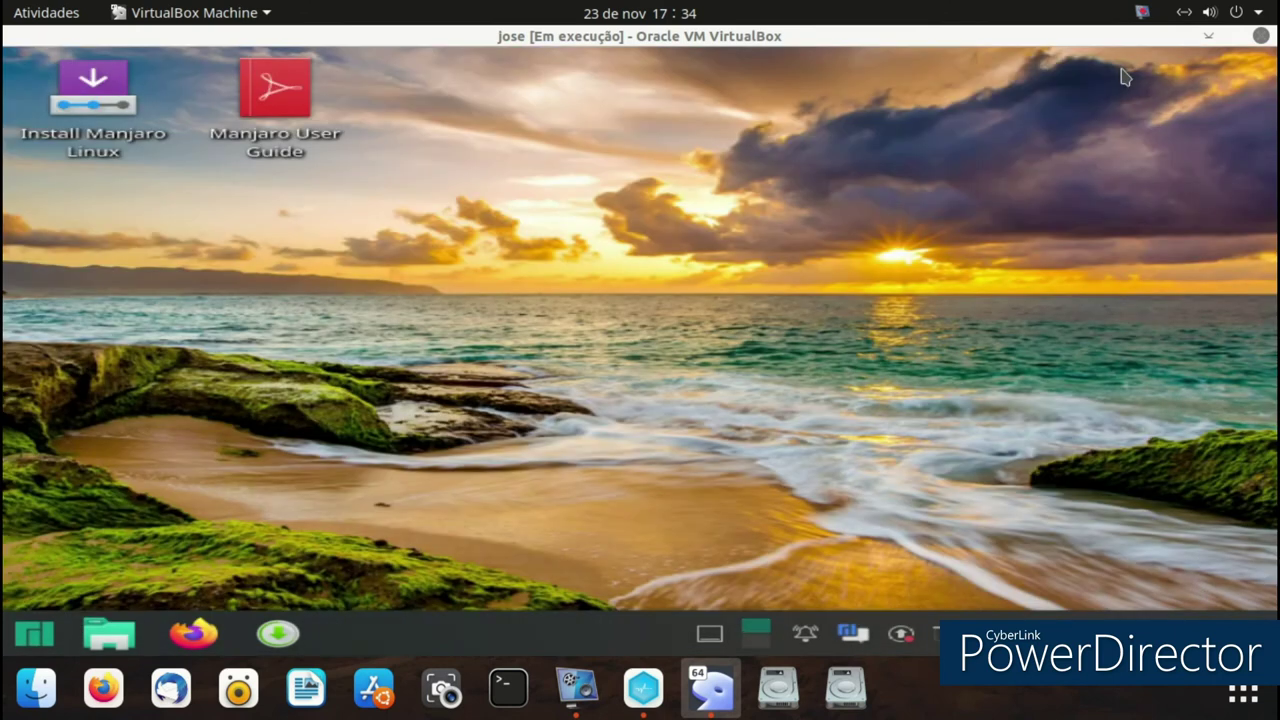
# - Launch System Settings and go to the Appearance section
pyautogui.click(34, 633)
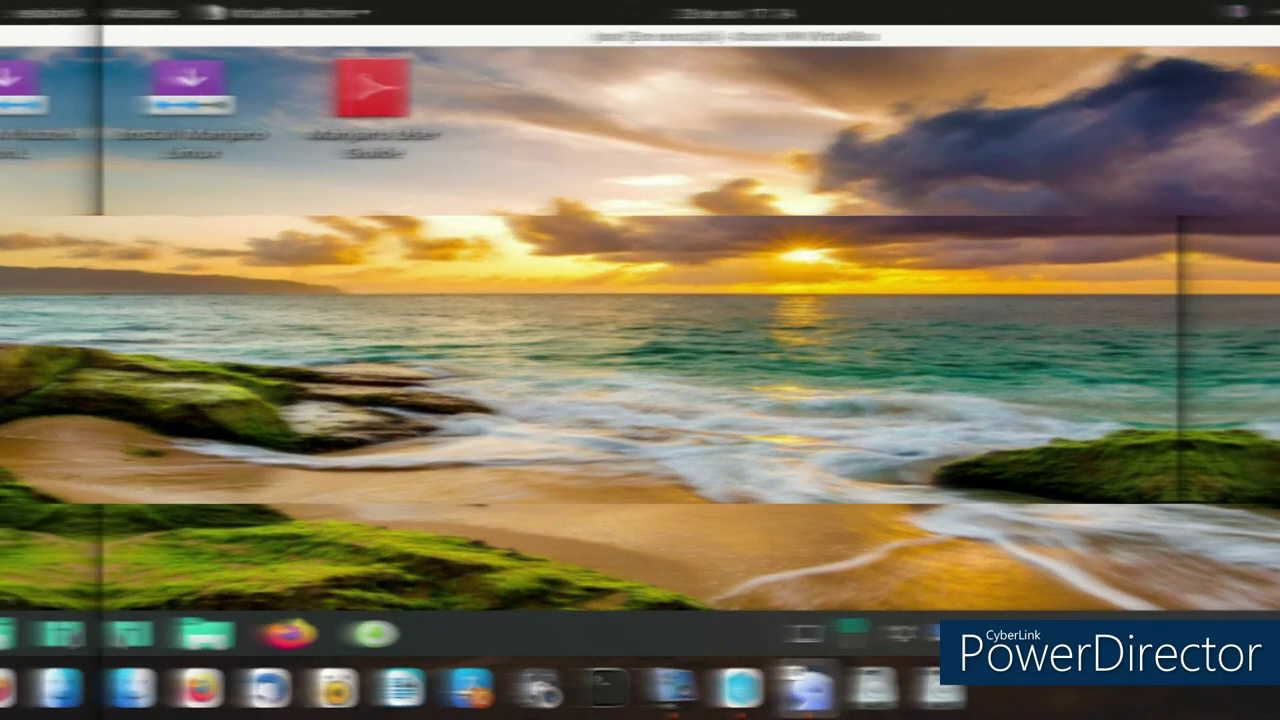
pyautogui.click(383, 249)
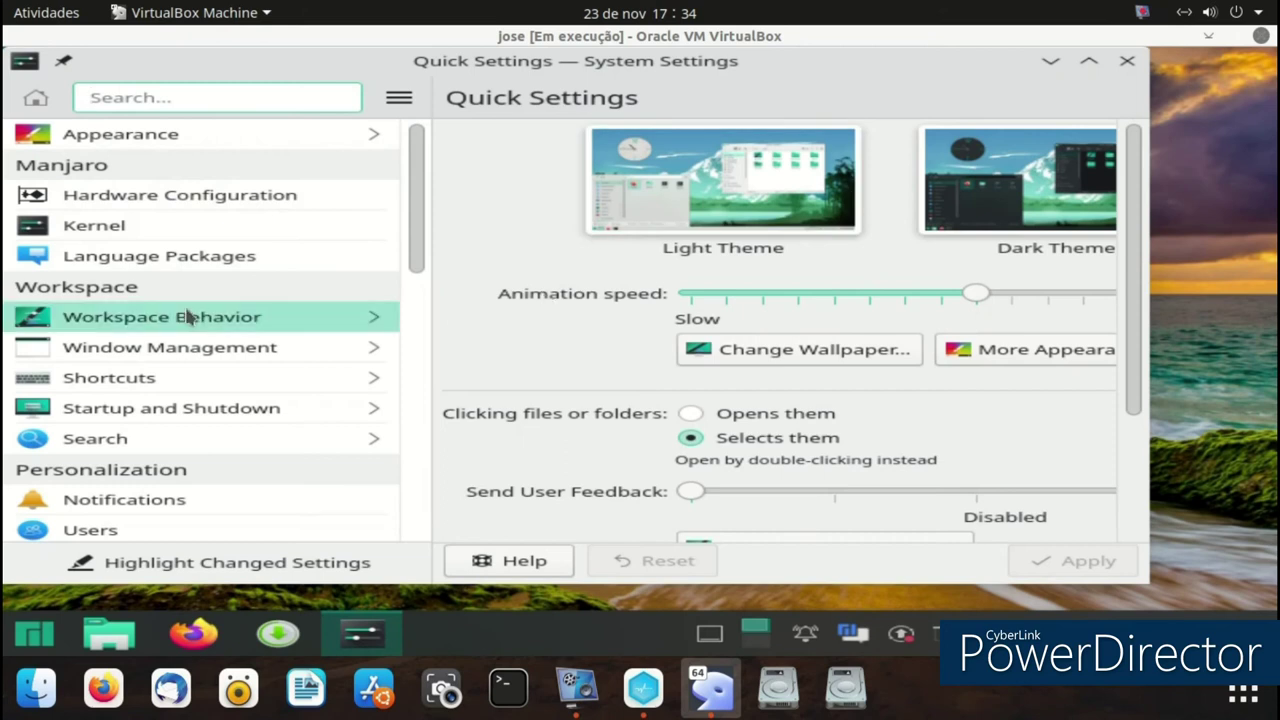
pyautogui.click(232, 133)
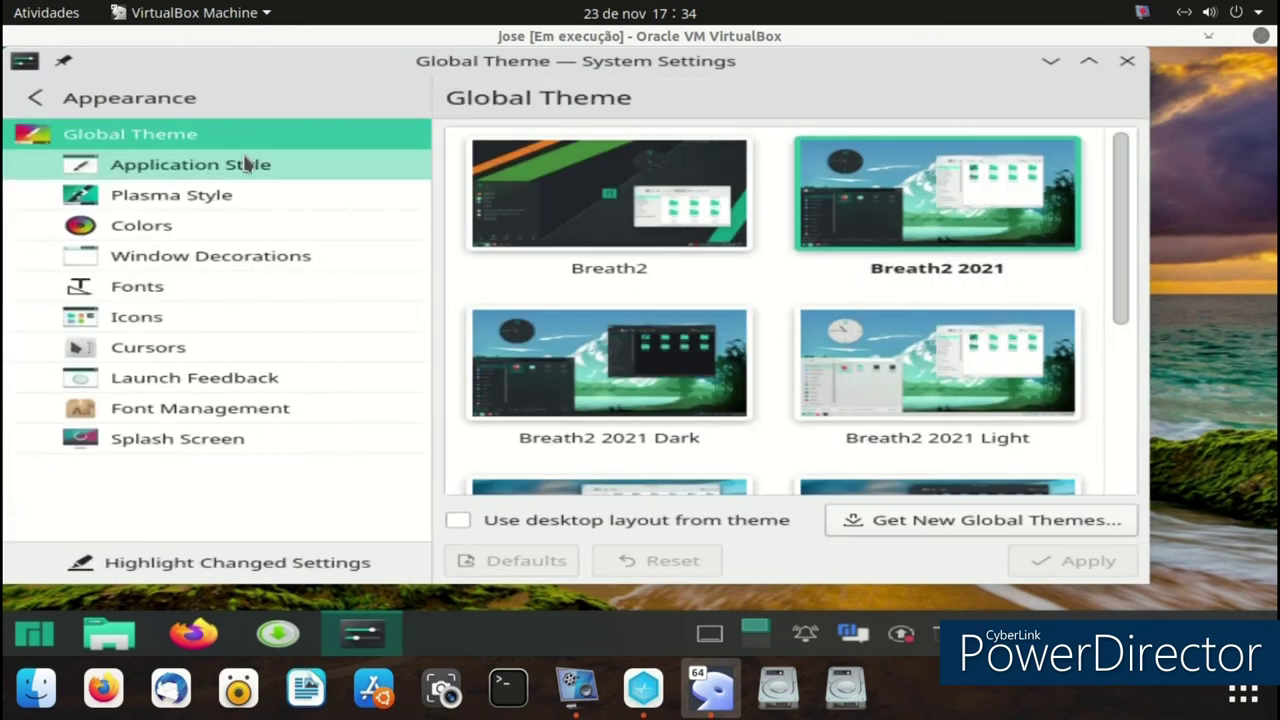
pyautogui.click(280, 197)
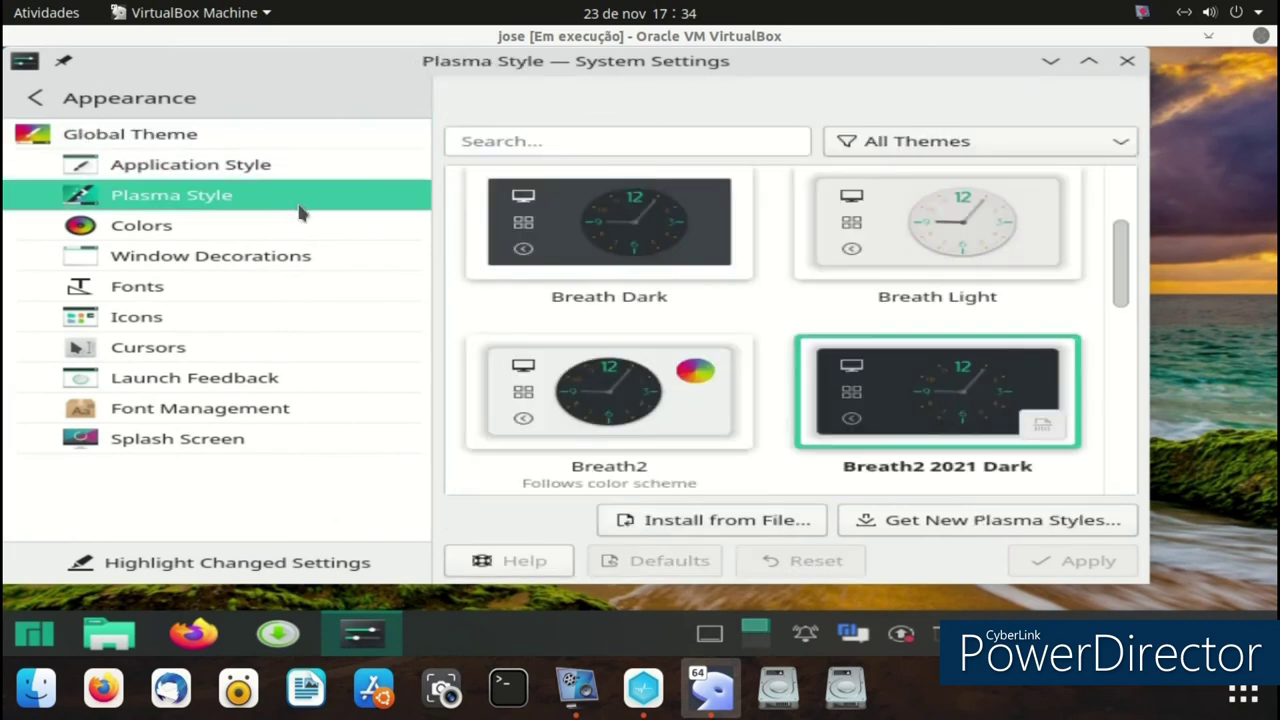
# - Show the Icons page and reveal the extra options beside Install from File
pyautogui.click(282, 320)
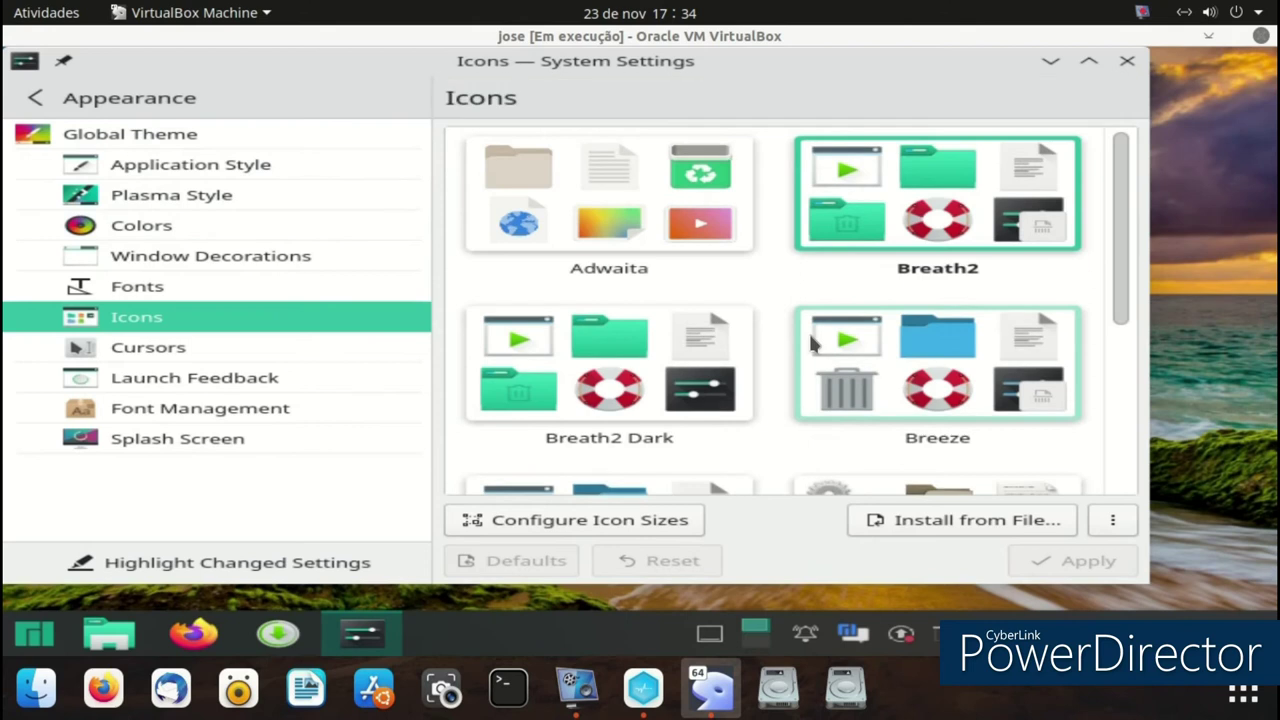
pyautogui.scroll(-2, 885, 318)
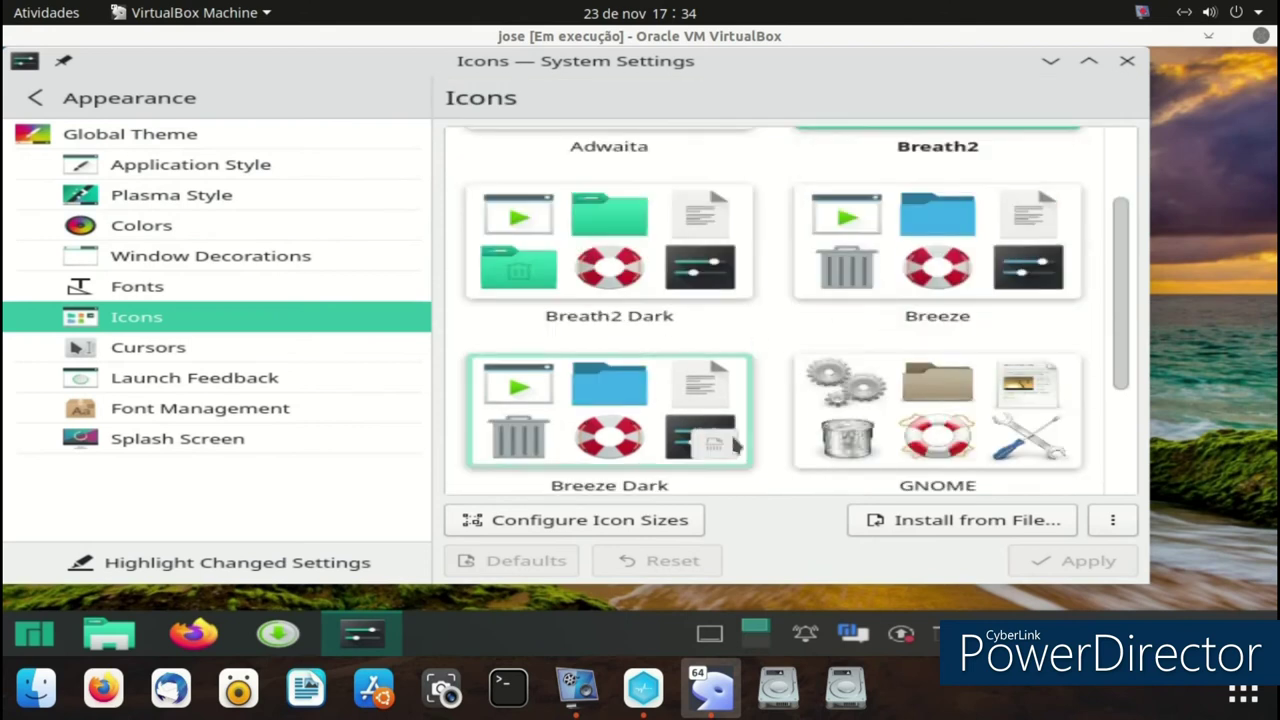
pyautogui.scroll(-2, 945, 483)
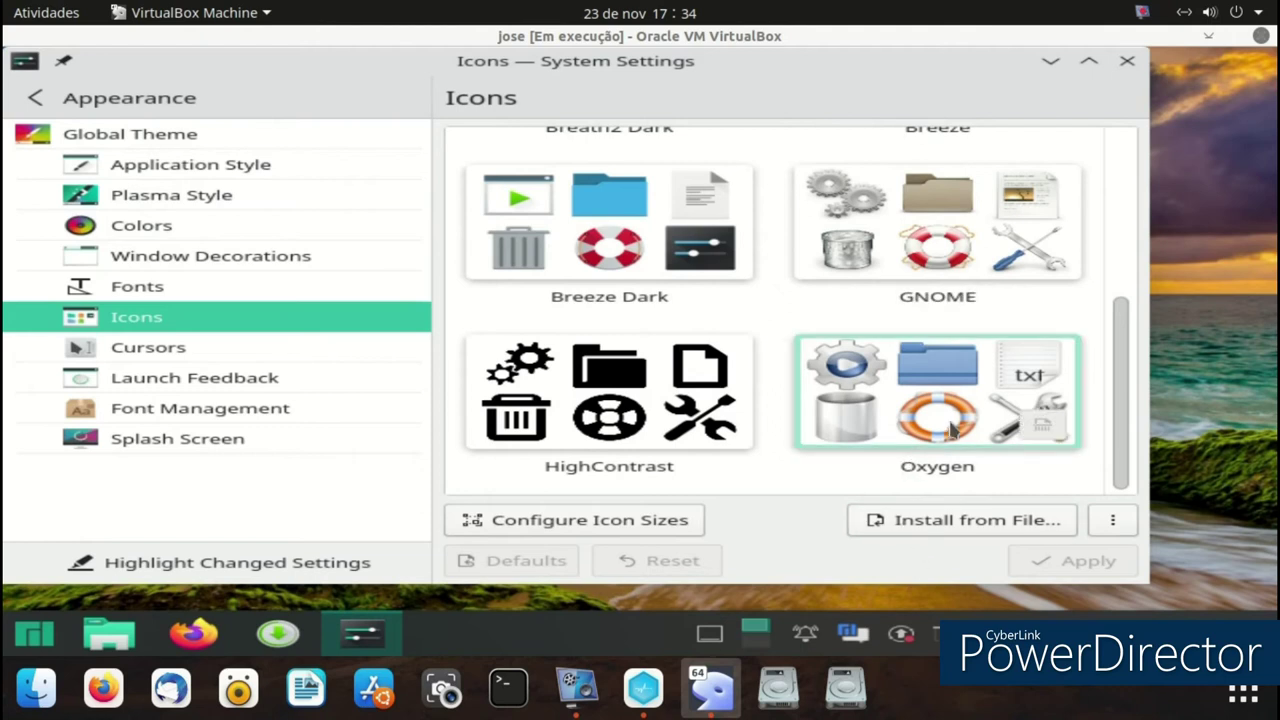
pyautogui.scroll(4, 940, 421)
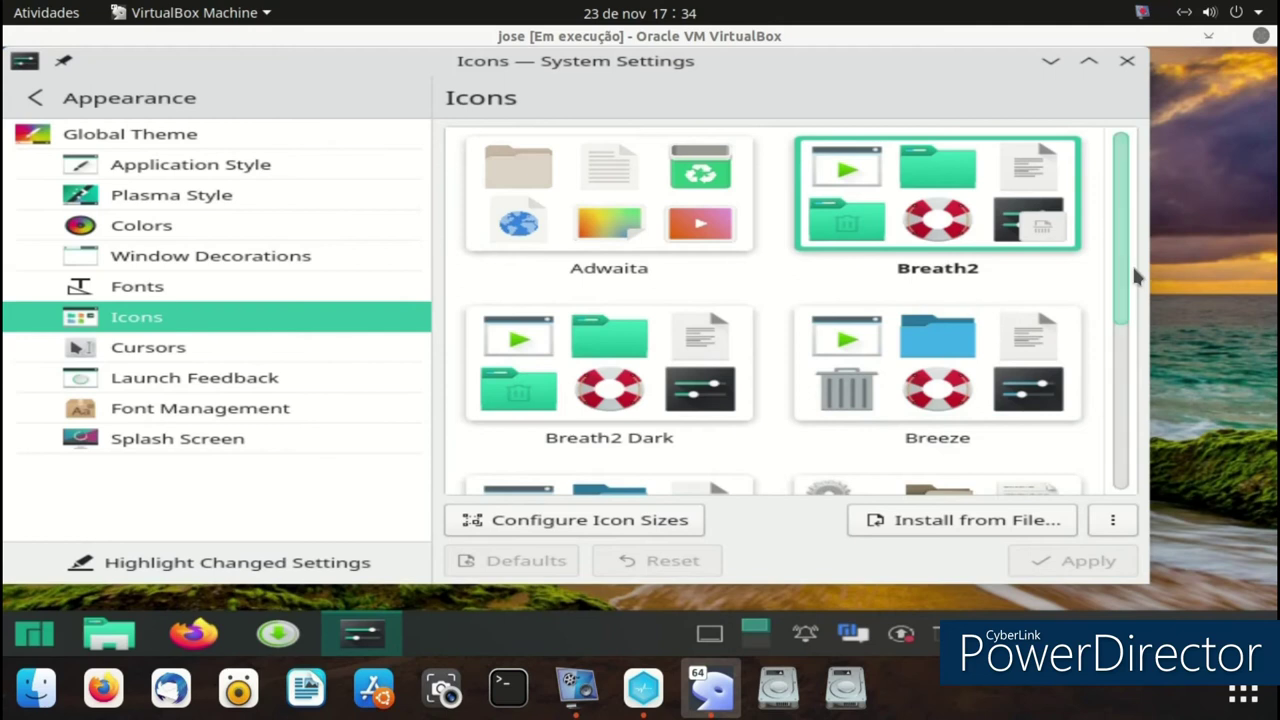
pyautogui.scroll(-3, 1133, 290)
pyautogui.scroll(-2, 1137, 455)
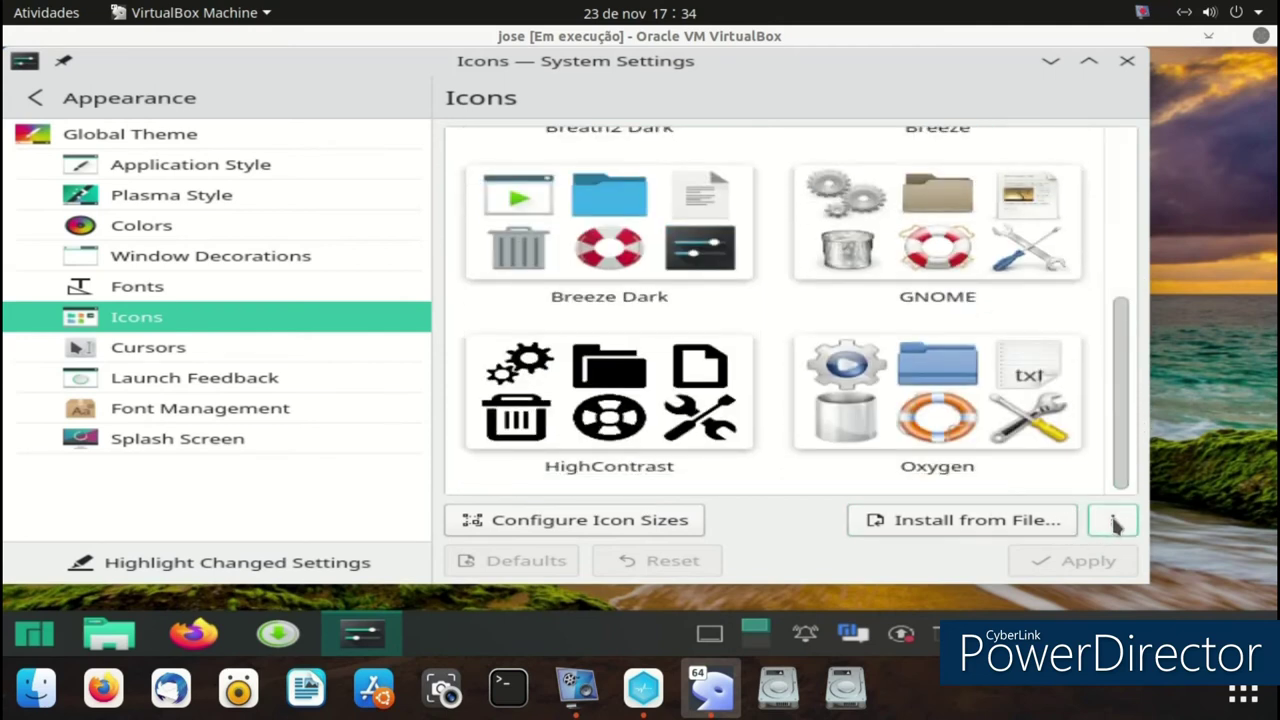
pyautogui.click(1114, 522)
# - Find Deepin Dark-ZR under Get New Icons, install it, and close the download window
pyautogui.click(990, 528)
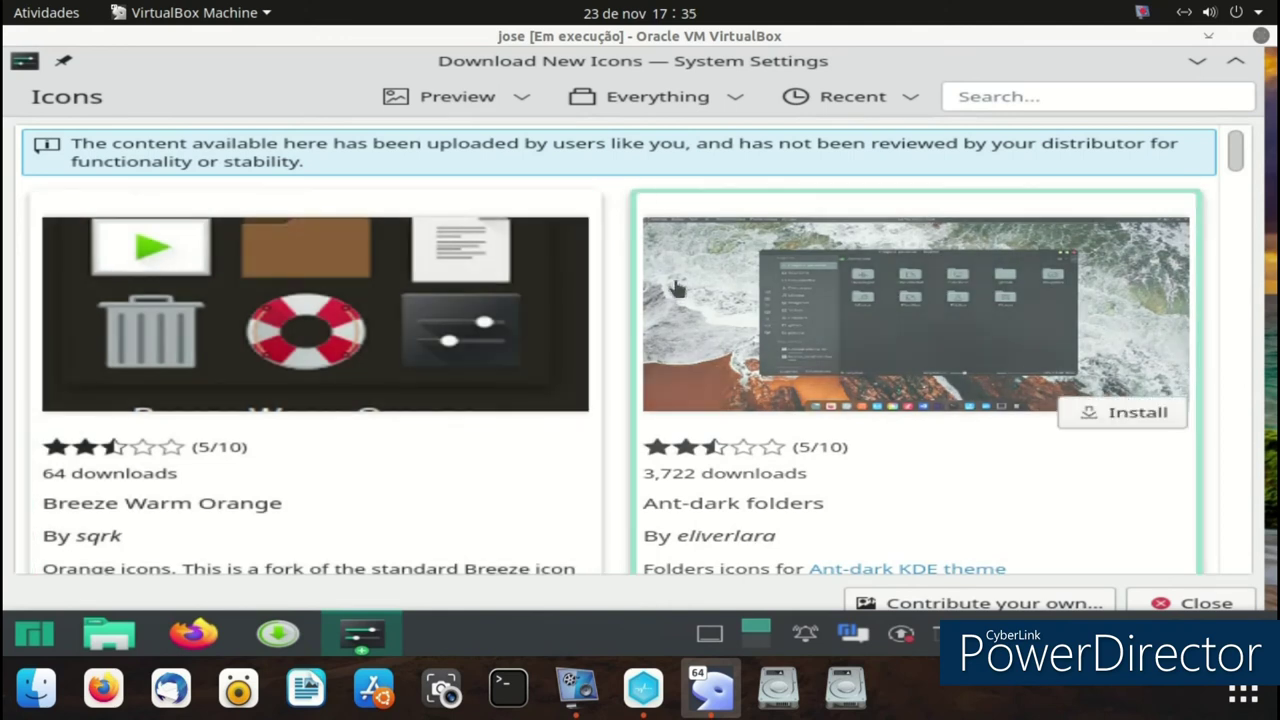
pyautogui.scroll(-5, 676, 288)
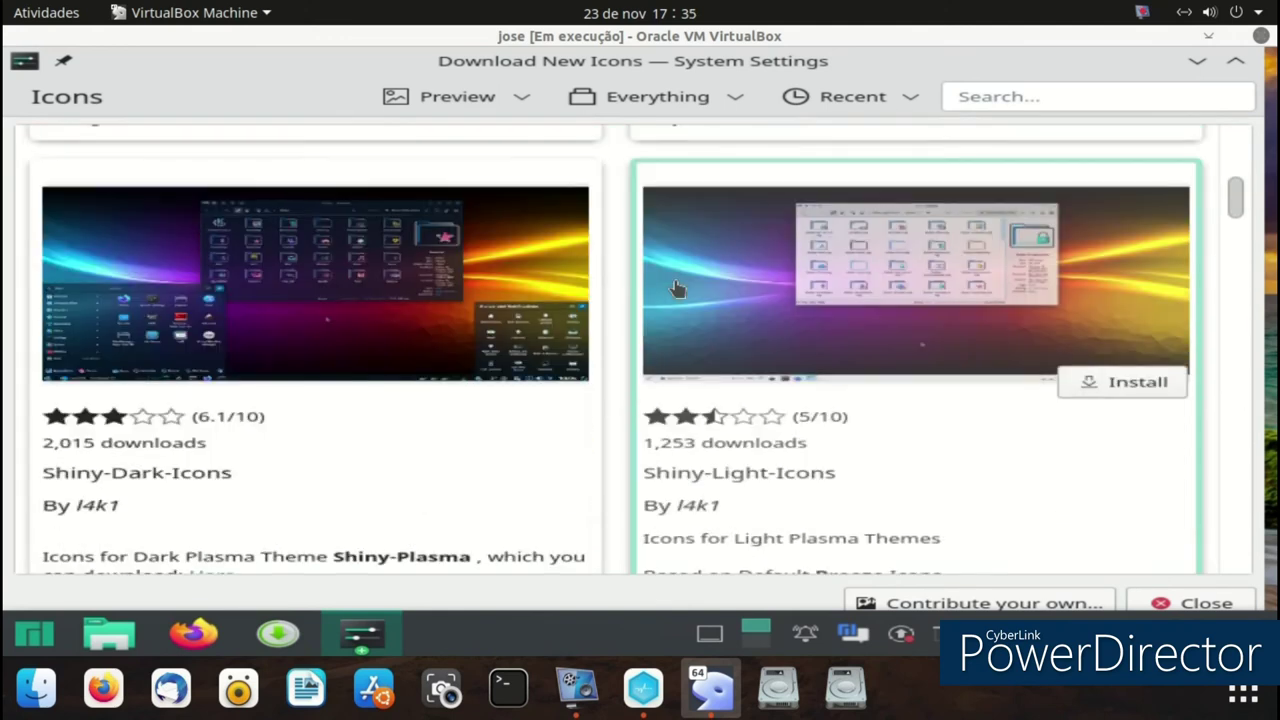
pyautogui.scroll(-6, 676, 289)
pyautogui.scroll(-5, 673, 292)
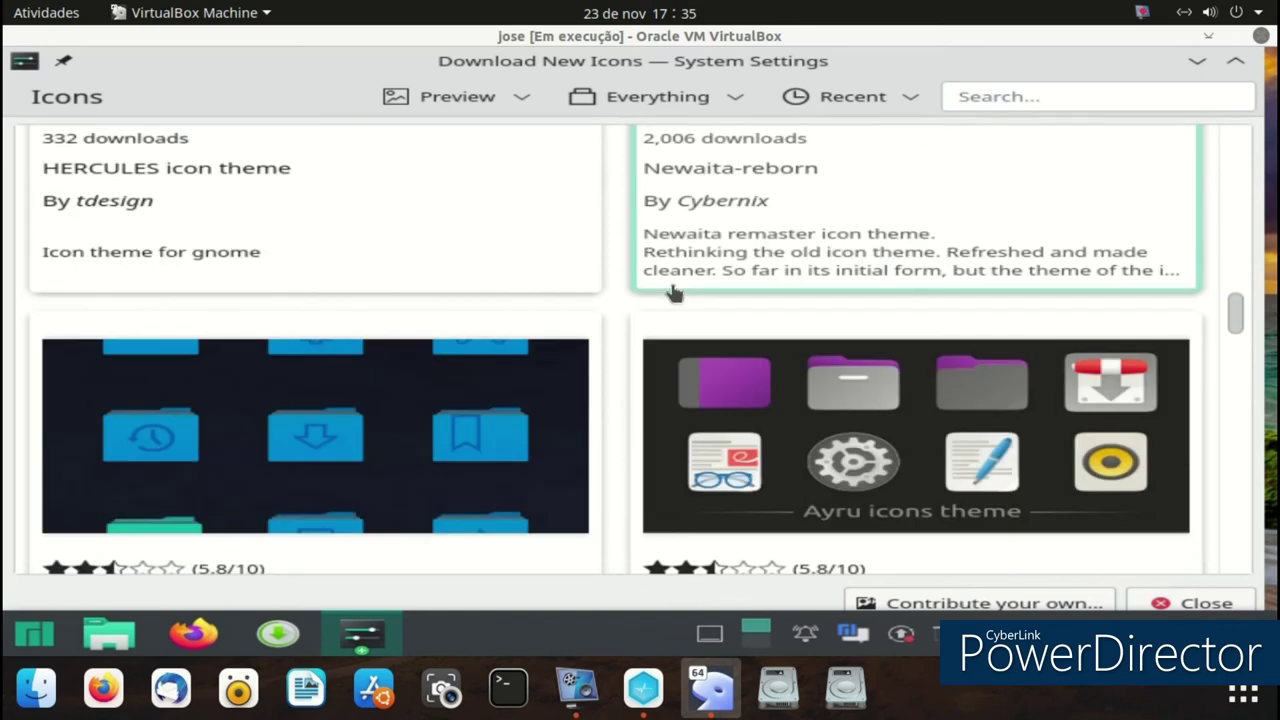
pyautogui.scroll(-2, 672, 289)
pyautogui.scroll(2, 672, 289)
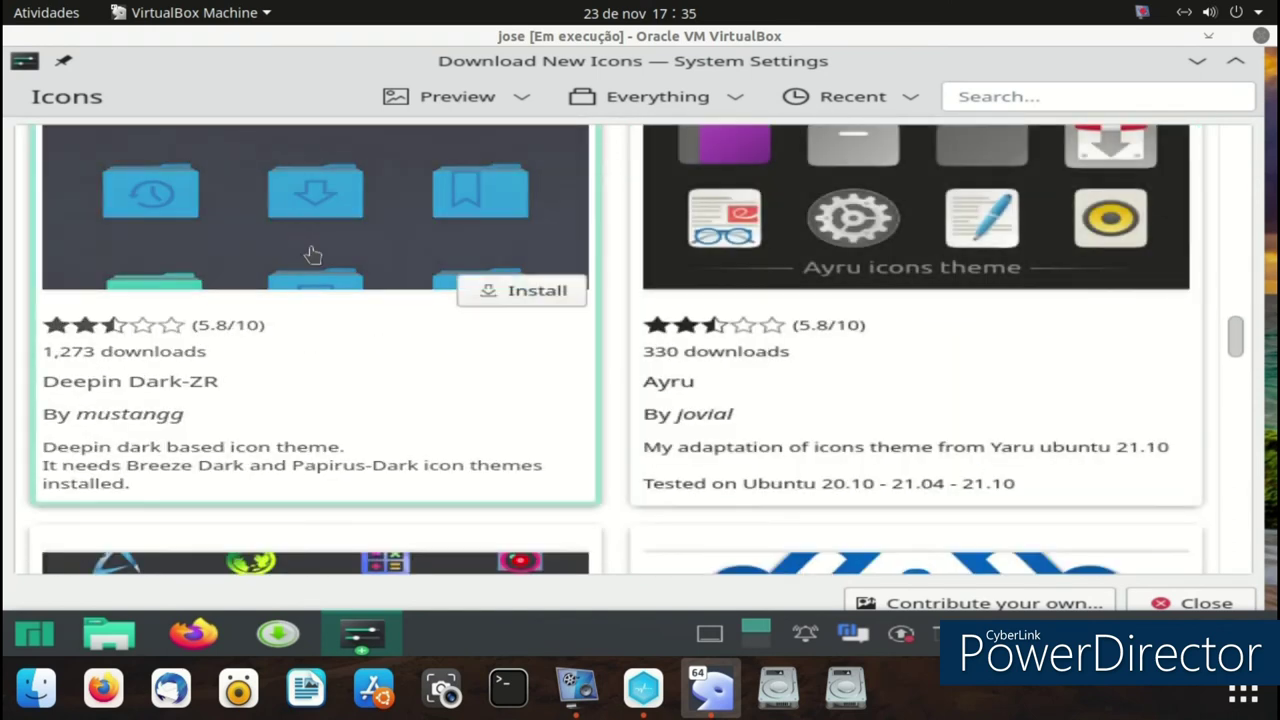
pyautogui.click(312, 251)
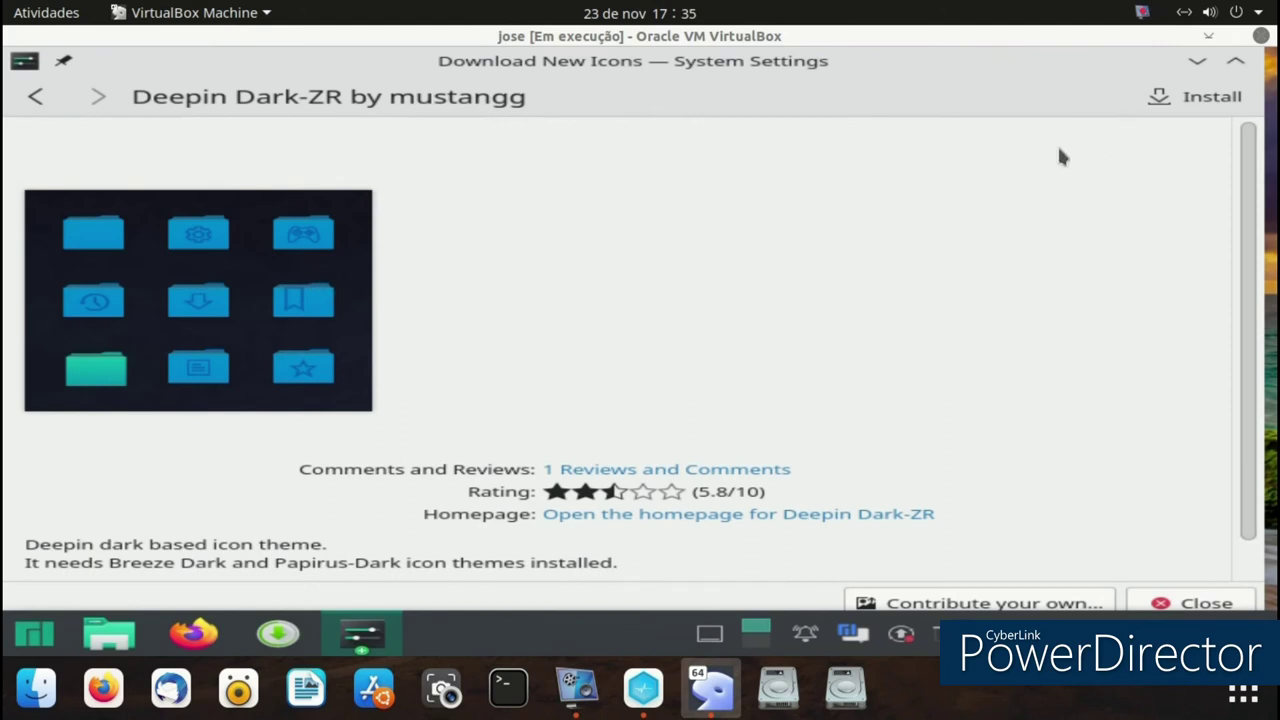
pyautogui.click(1176, 100)
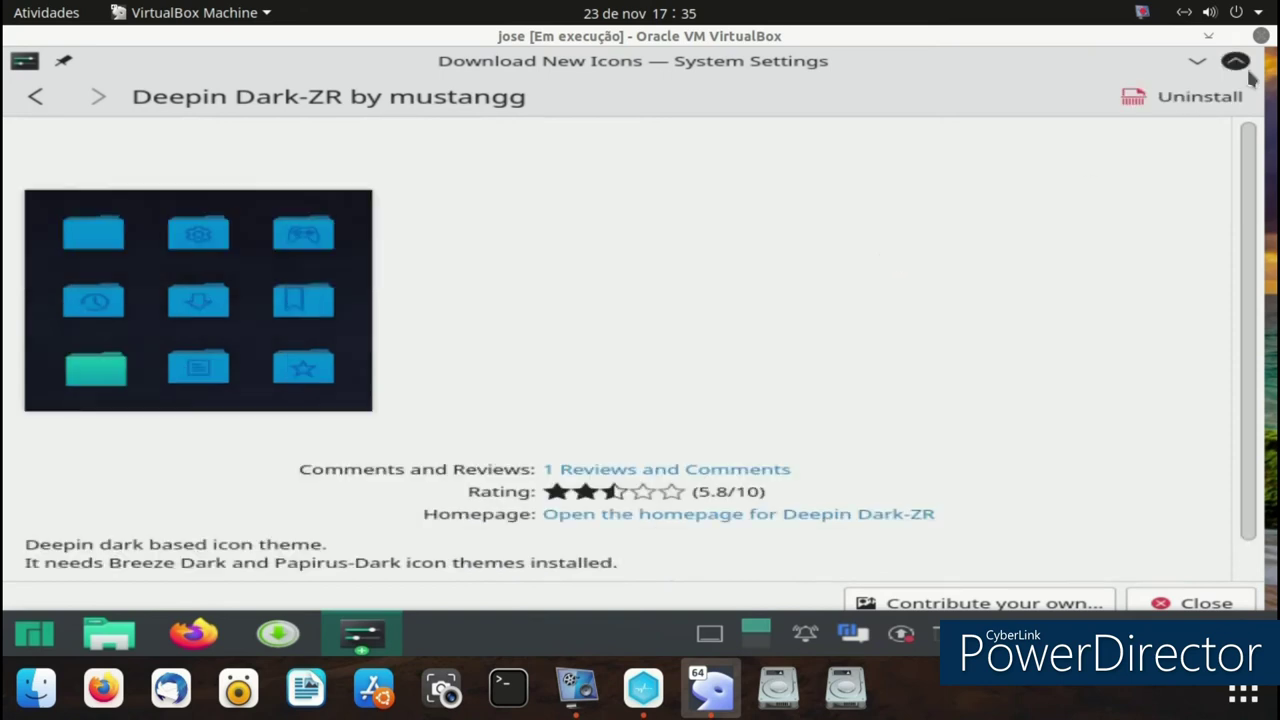
pyautogui.click(1190, 604)
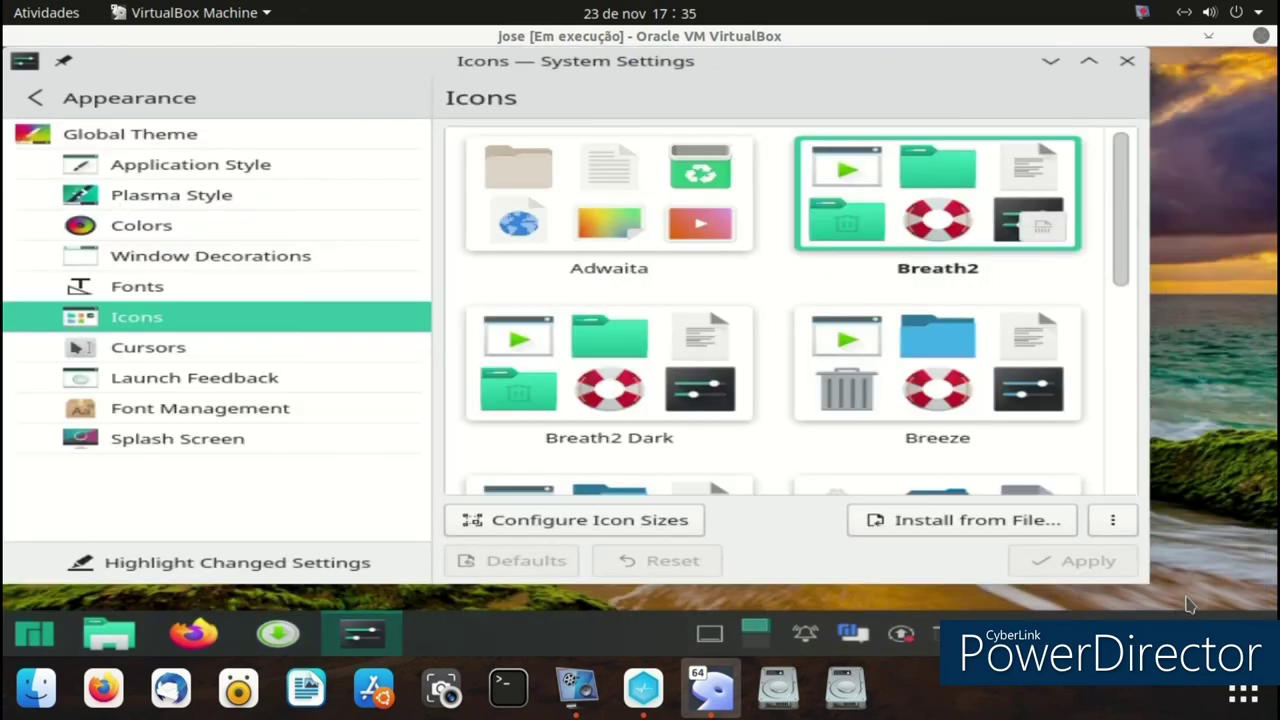
# - Select and apply the Deepin Dark-ZR icon theme, then close System Settings
pyautogui.moveTo(1133, 218); pyautogui.dragTo(1137, 337)
pyautogui.click(1005, 291)
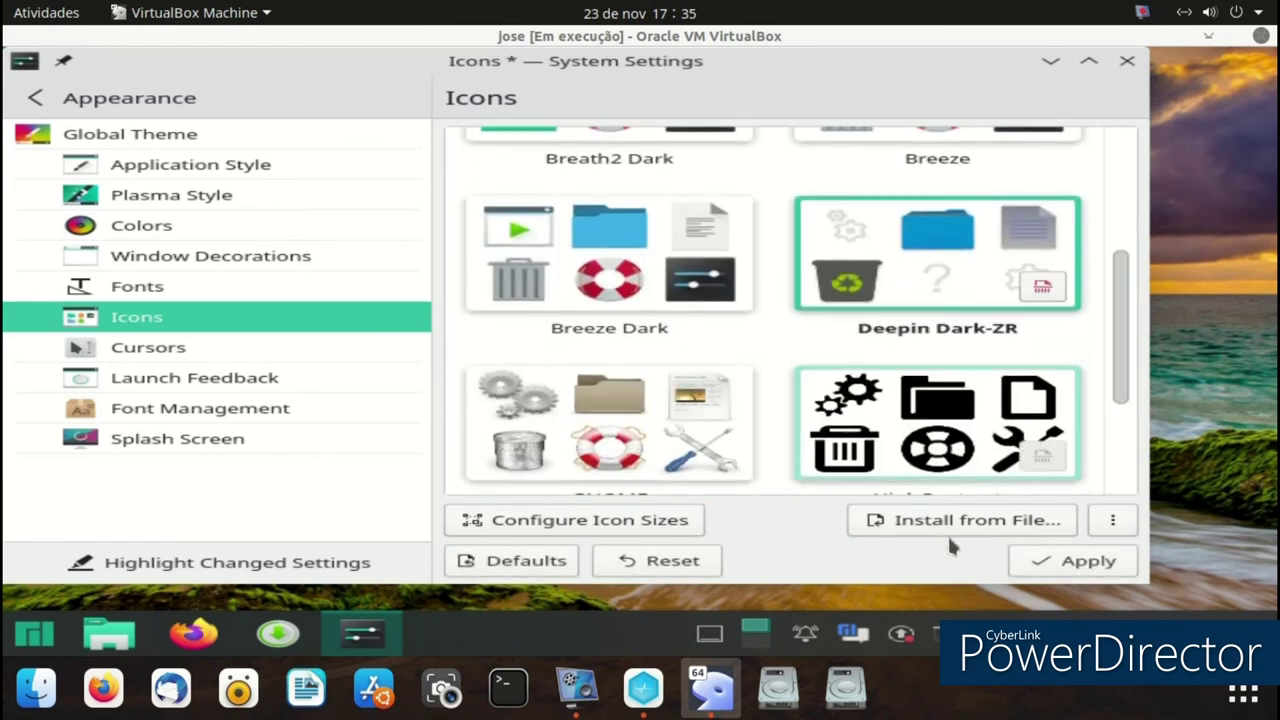
pyautogui.click(1021, 563)
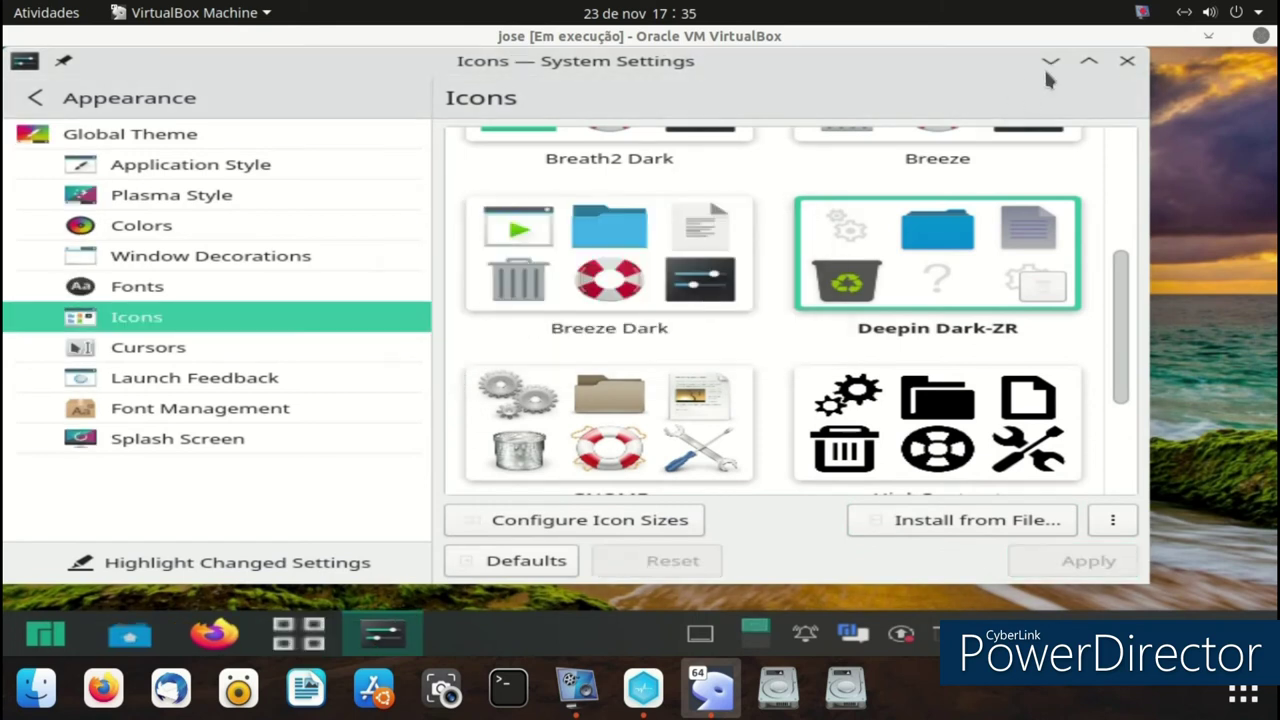
pyautogui.click(1127, 61)
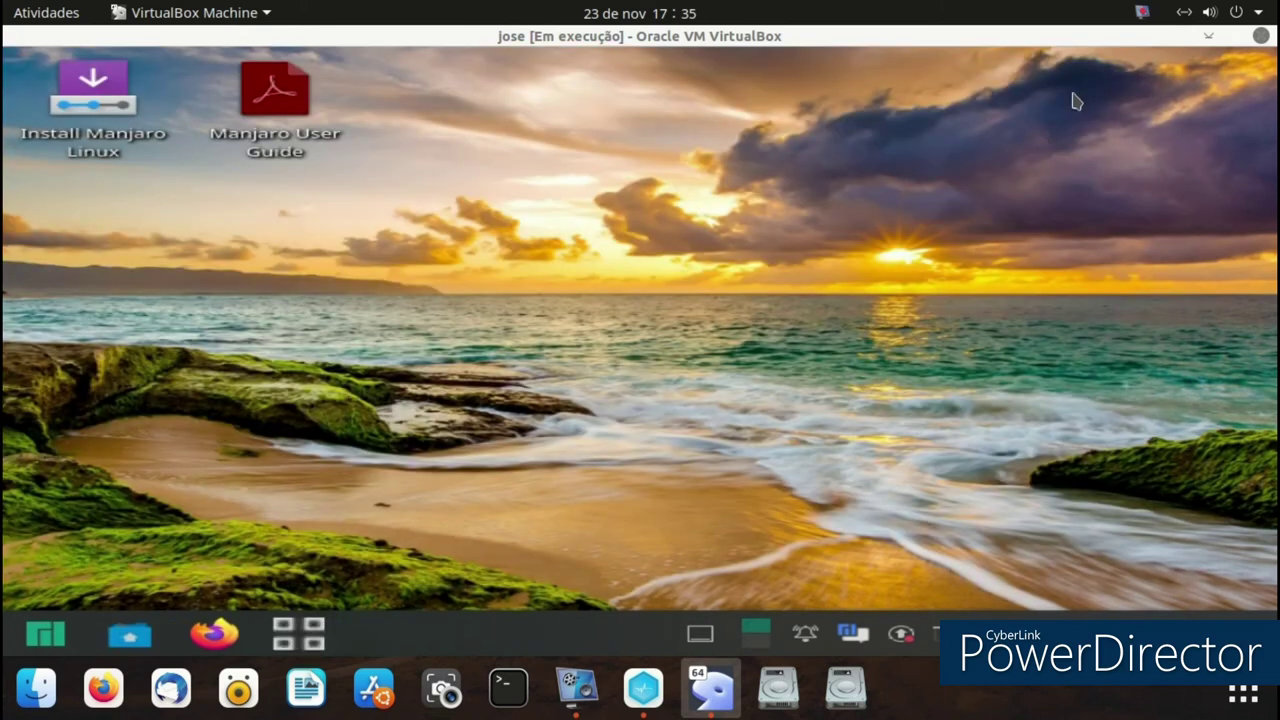
# - Launch Add/Remove Software from the Manjaro menu and close it
pyautogui.click(20, 642)
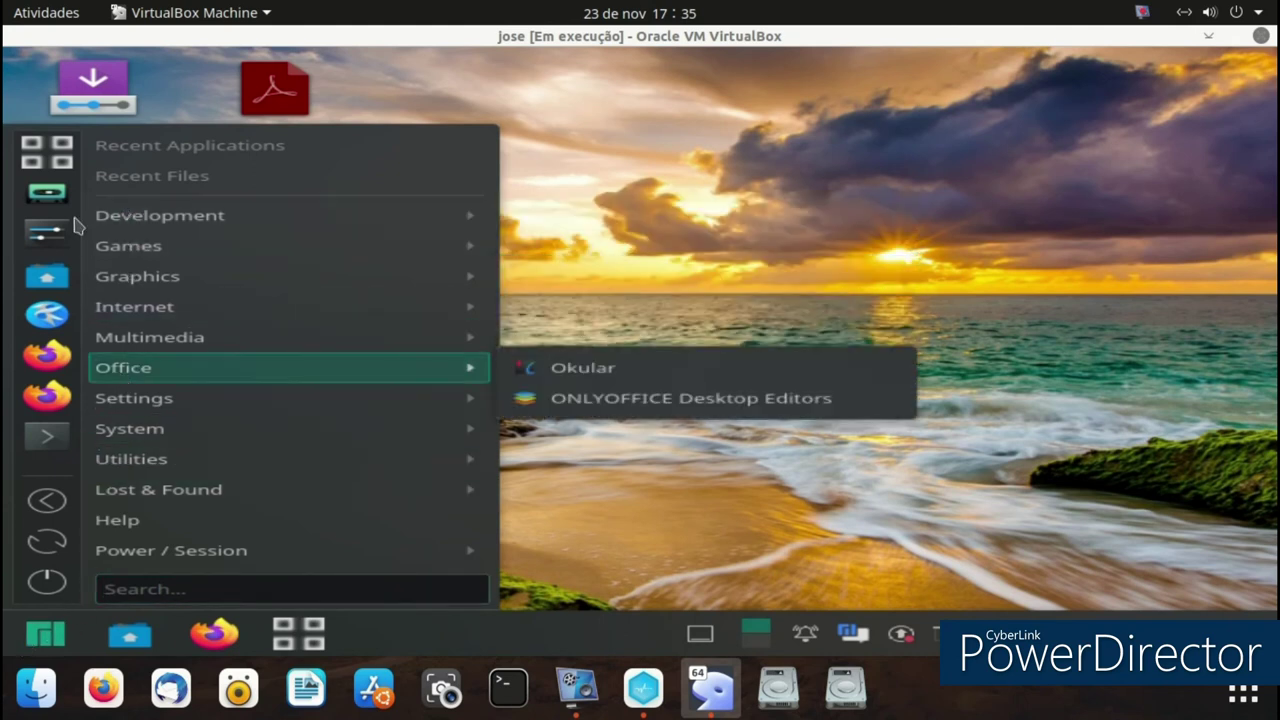
pyautogui.click(52, 156)
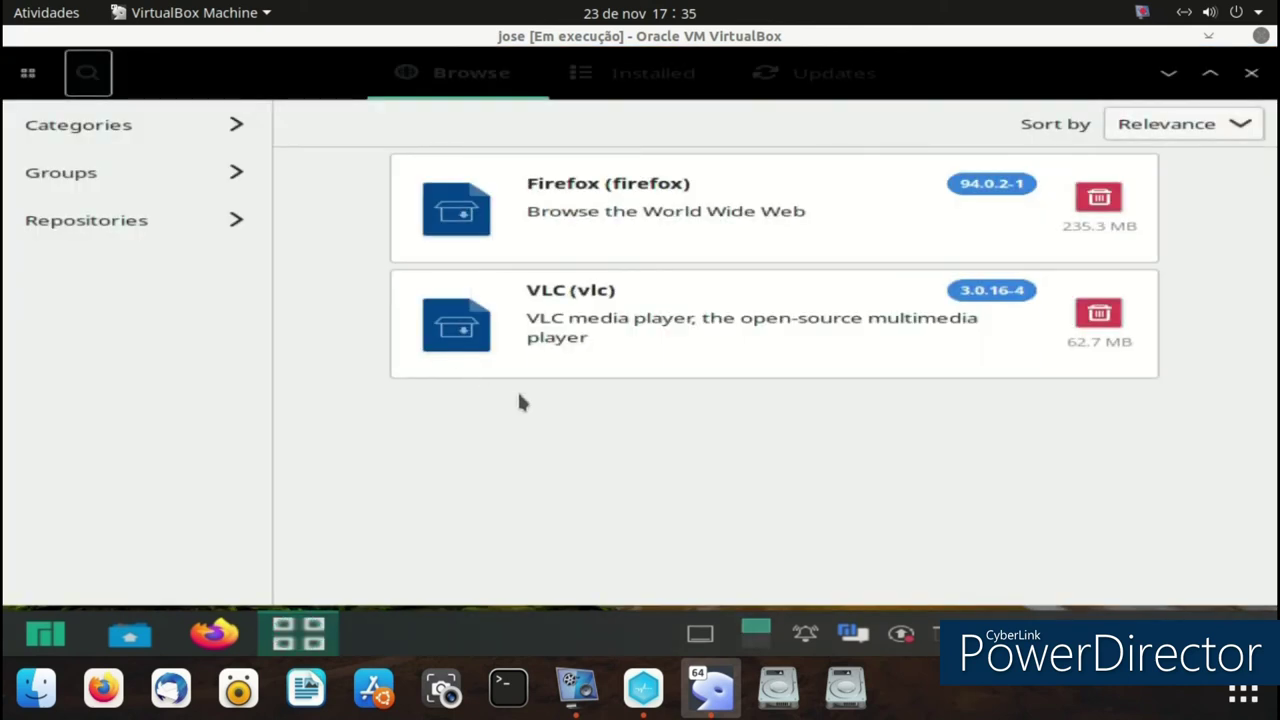
pyautogui.click(1251, 73)
# - Launch the Ark archive manager from Utilities and close it
pyautogui.click(45, 632)
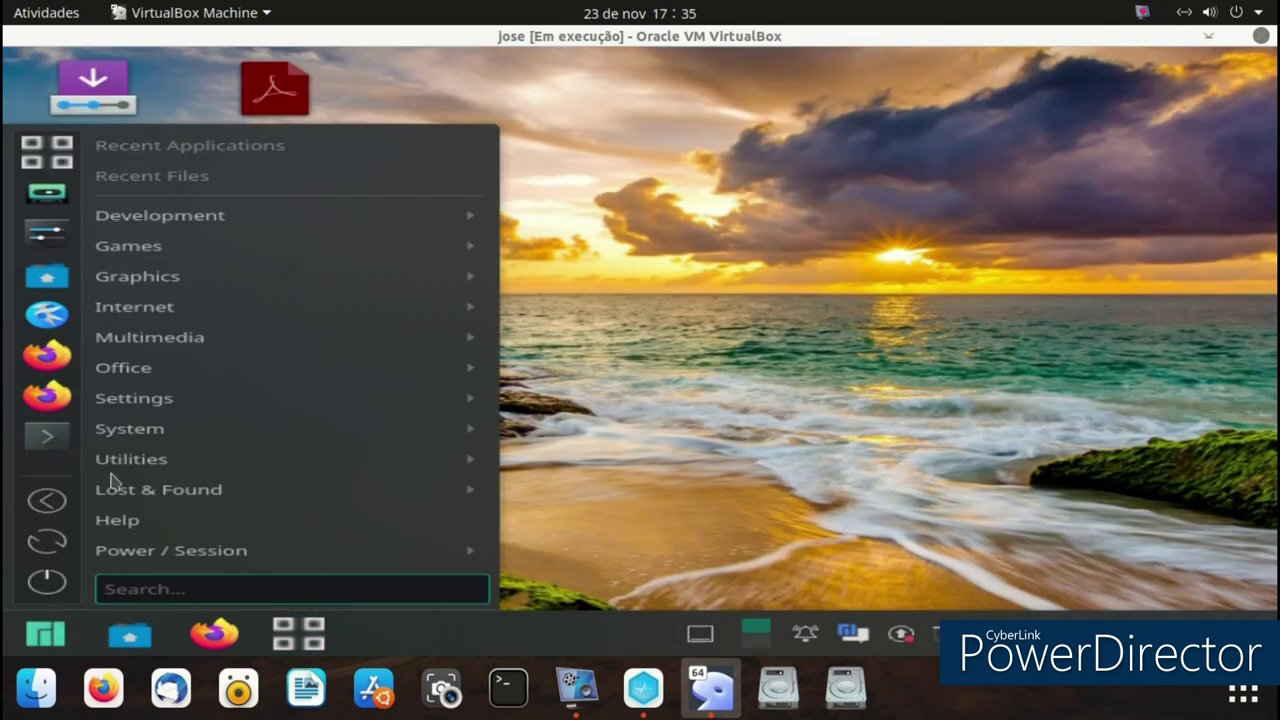
pyautogui.moveTo(145, 273)
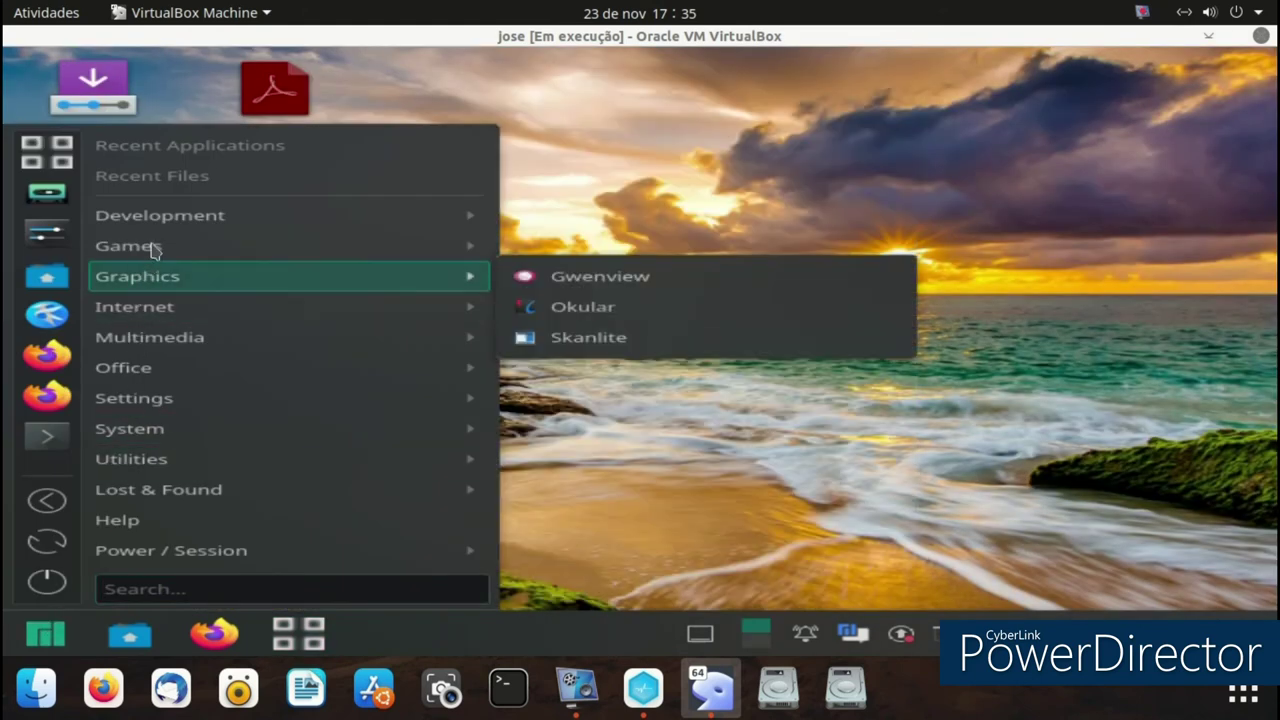
pyautogui.moveTo(155, 250)
pyautogui.moveTo(171, 337)
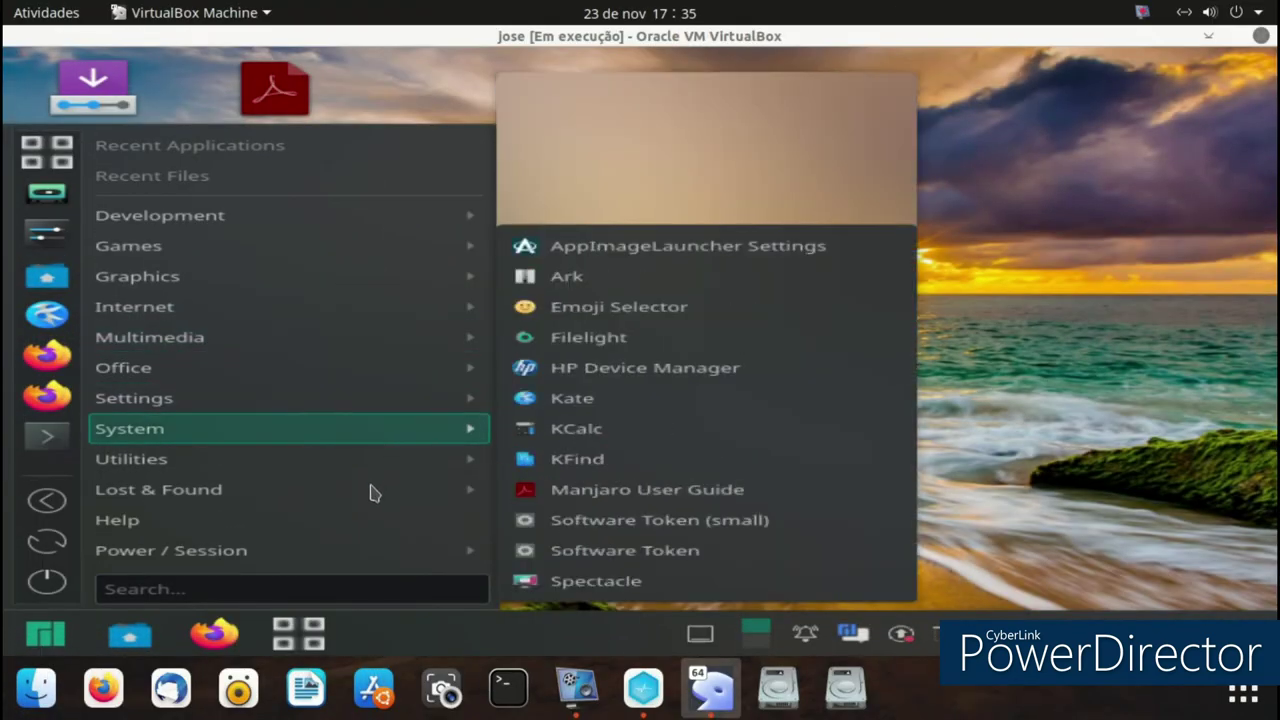
pyautogui.moveTo(370, 494)
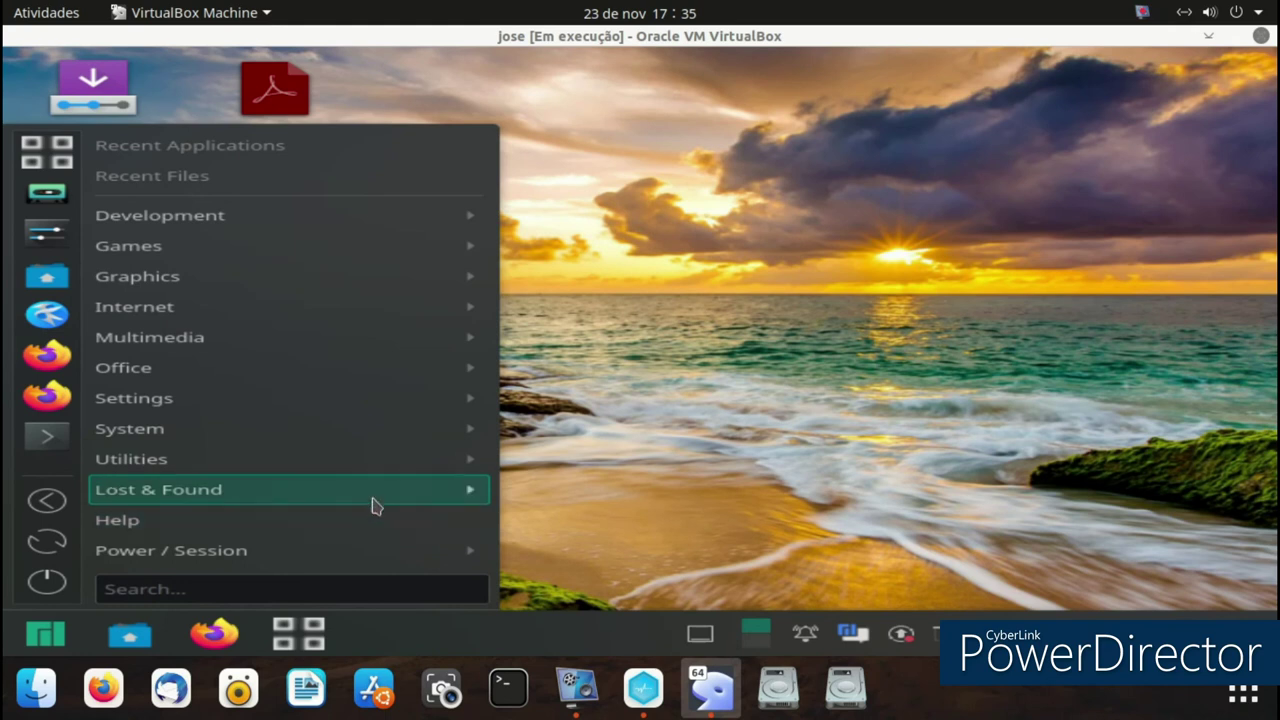
pyautogui.moveTo(377, 470)
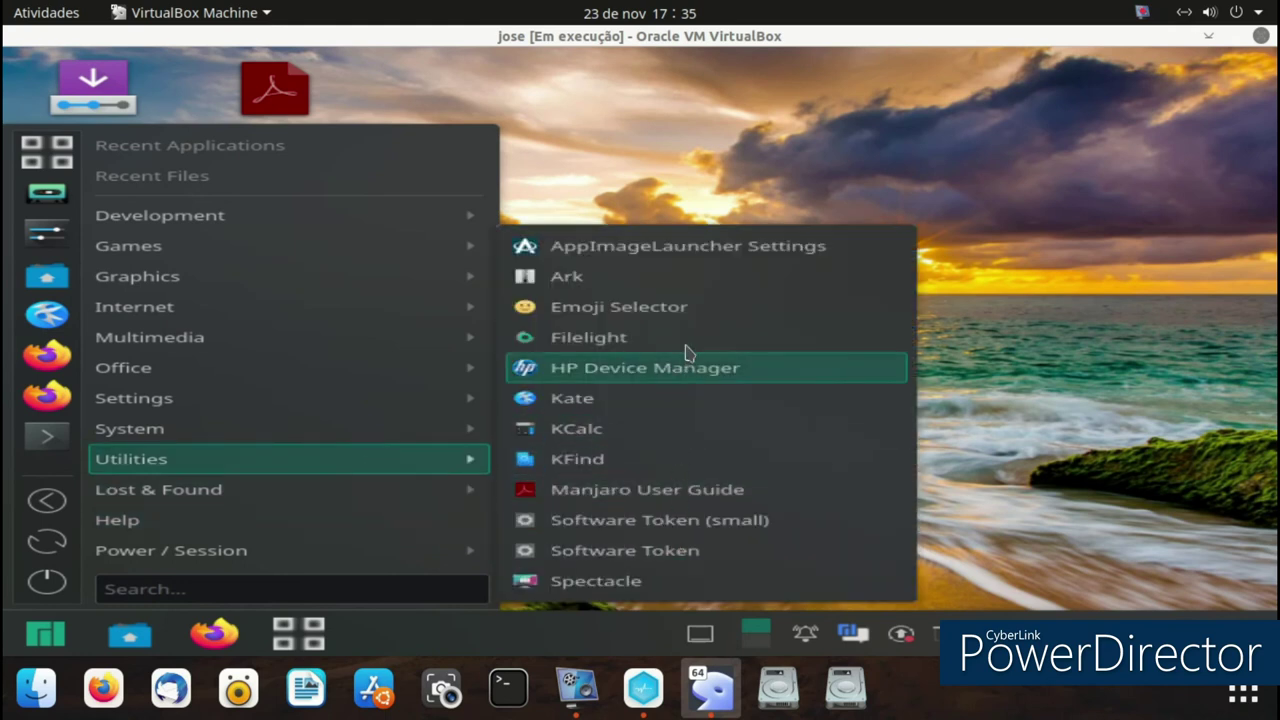
pyautogui.click(698, 283)
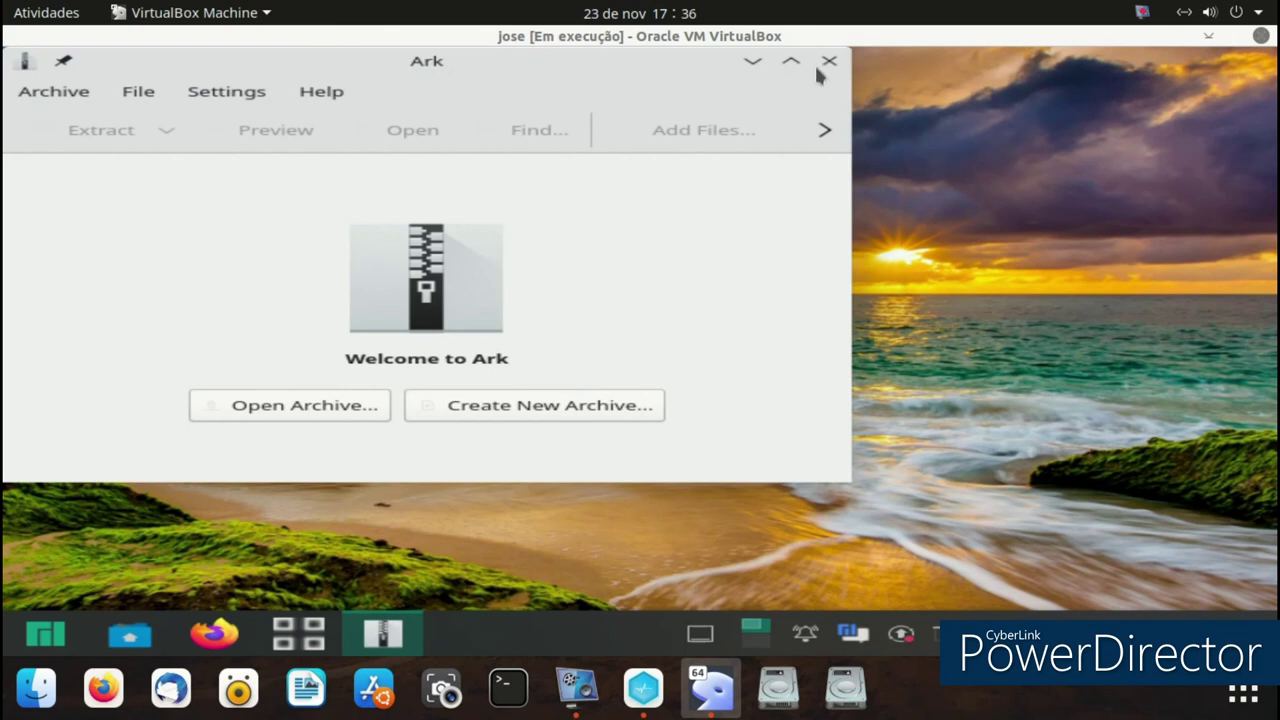
pyautogui.click(829, 62)
# - Launch Okular from the Office apps and close it
pyautogui.click(45, 636)
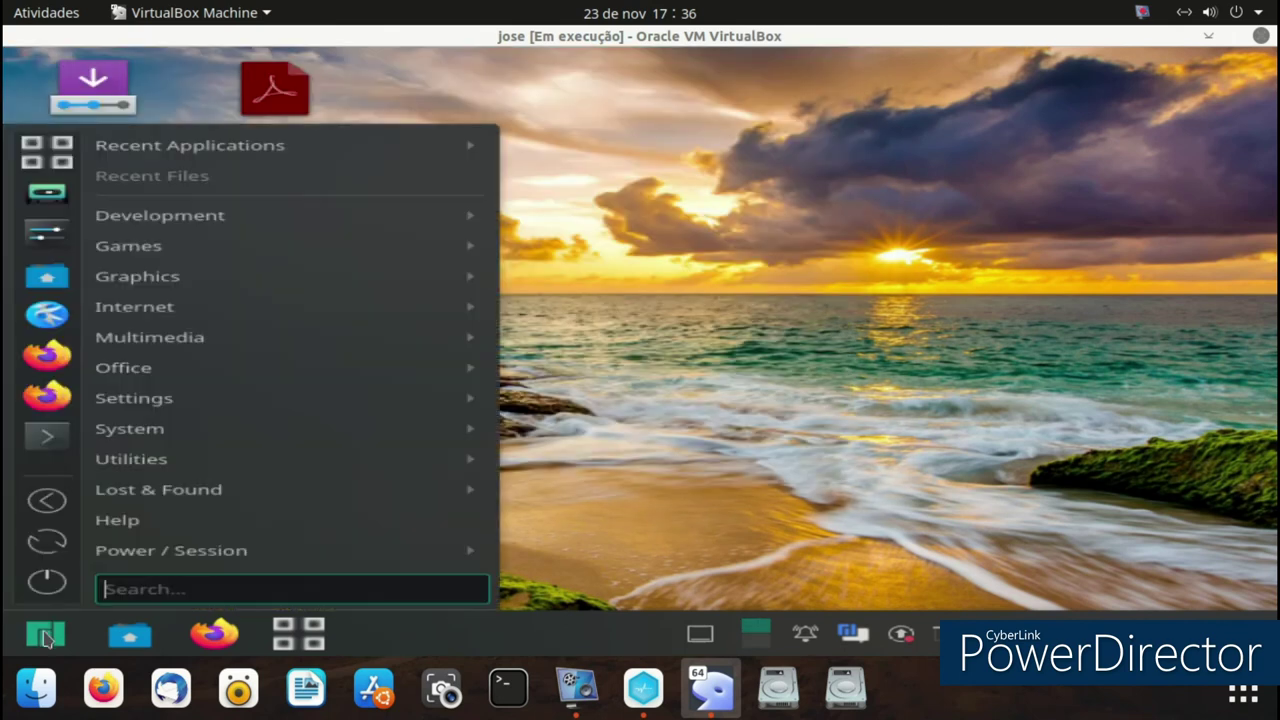
pyautogui.moveTo(190, 426)
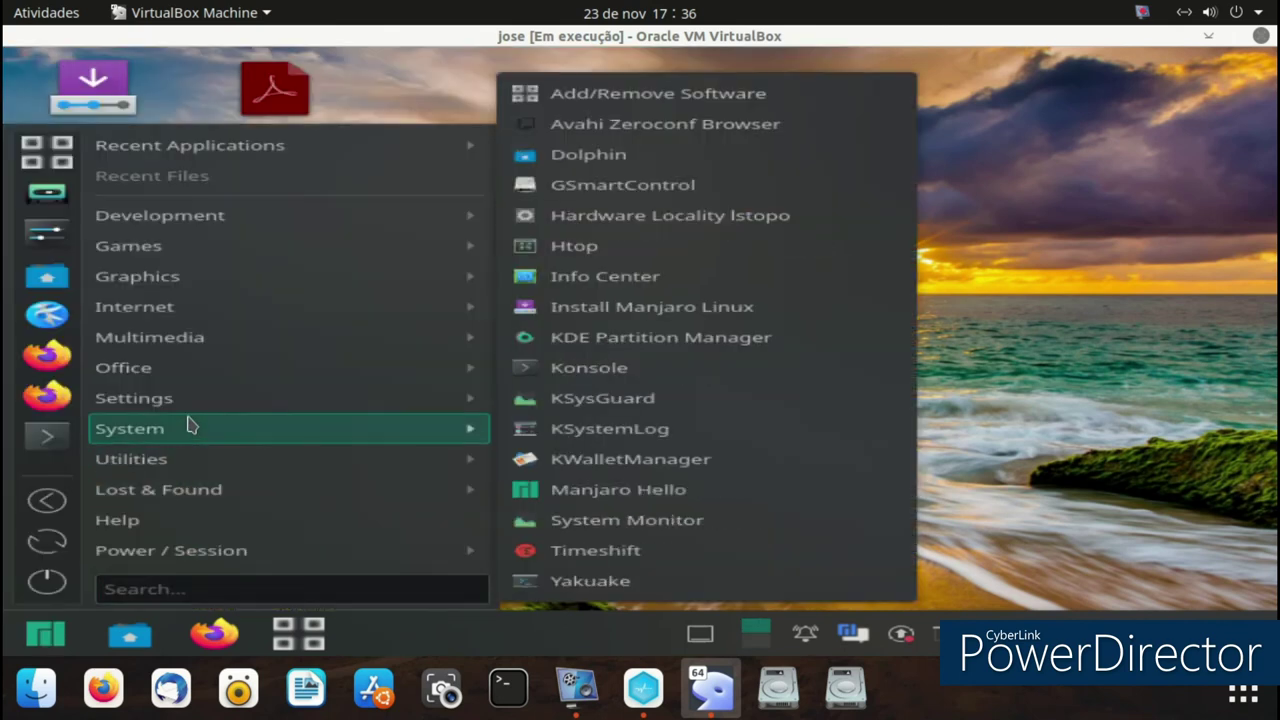
pyautogui.moveTo(449, 365)
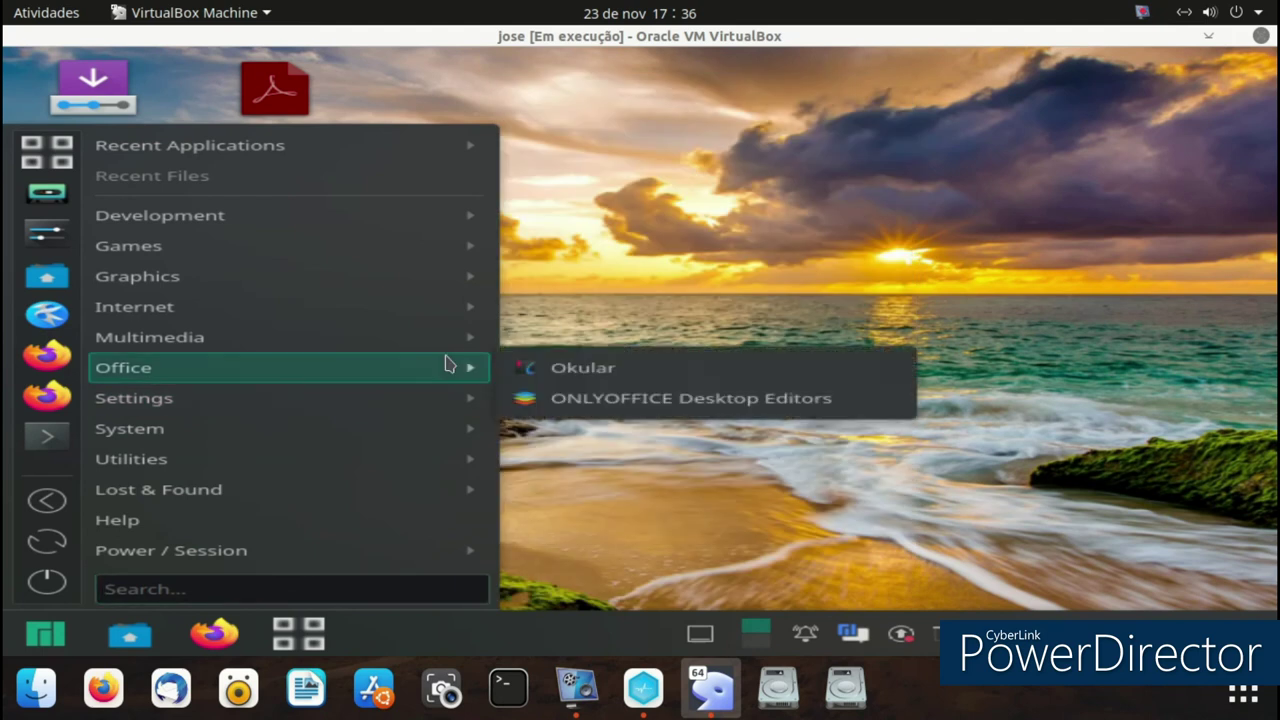
pyautogui.click(553, 366)
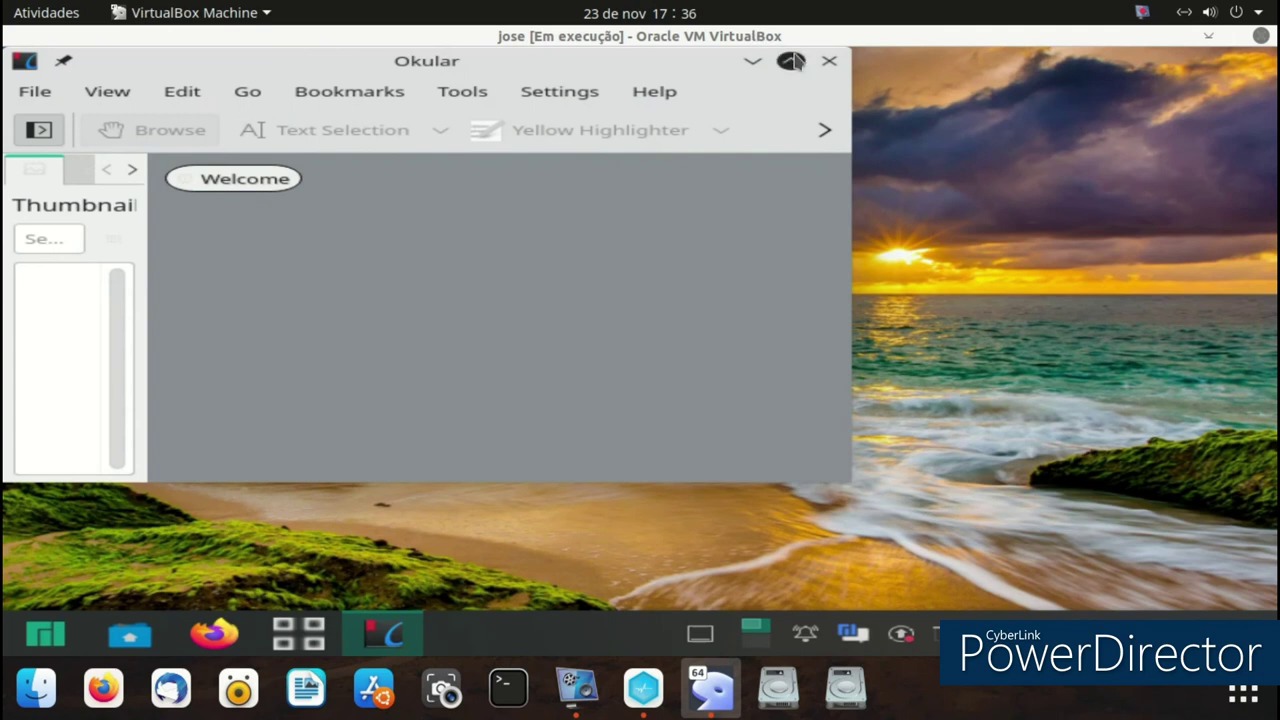
pyautogui.click(829, 61)
# - Start ONLYOFFICE from Office, open and close Book1.xlsx, then create a blank presentation
pyautogui.click(45, 636)
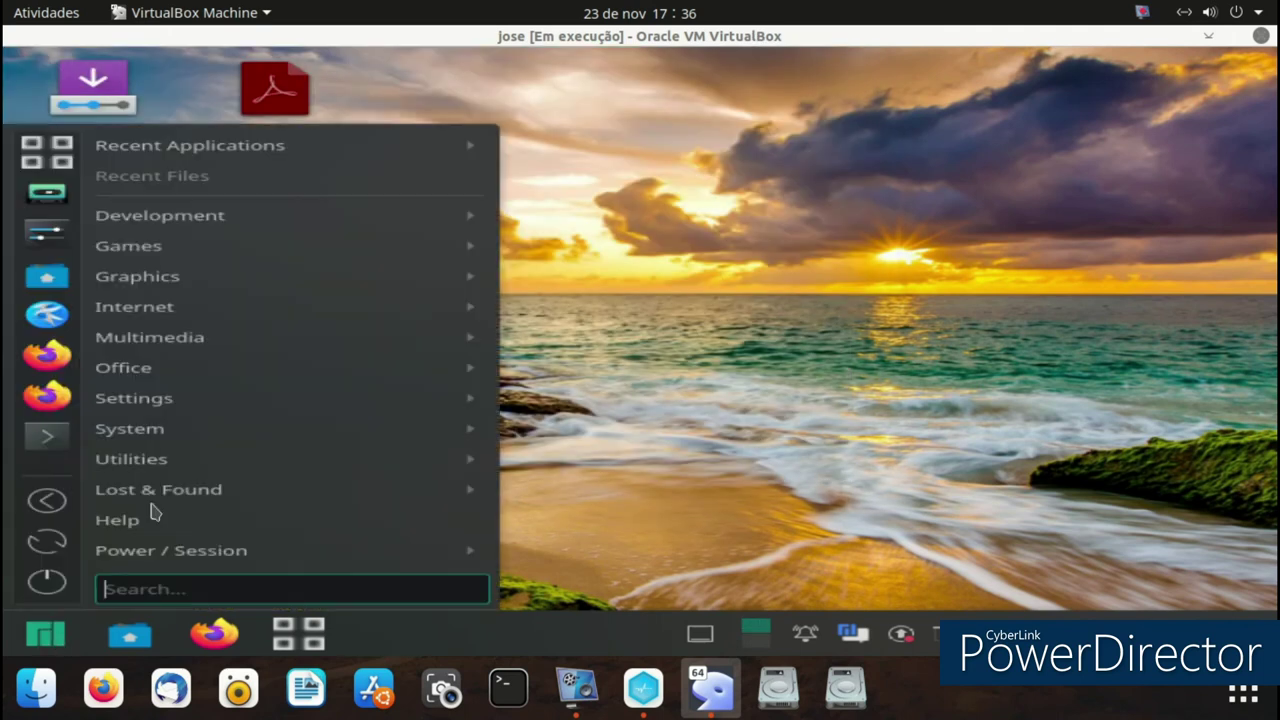
pyautogui.moveTo(330, 372)
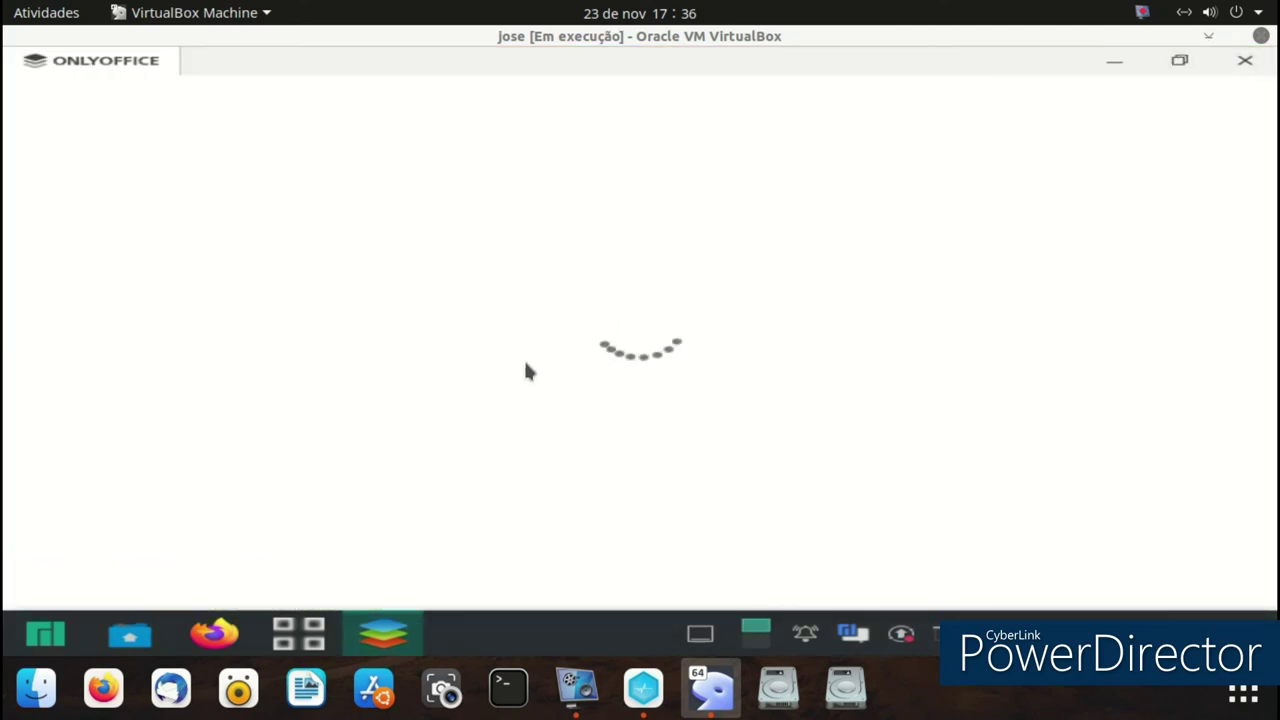
pyautogui.scroll(-1, 590, 308)
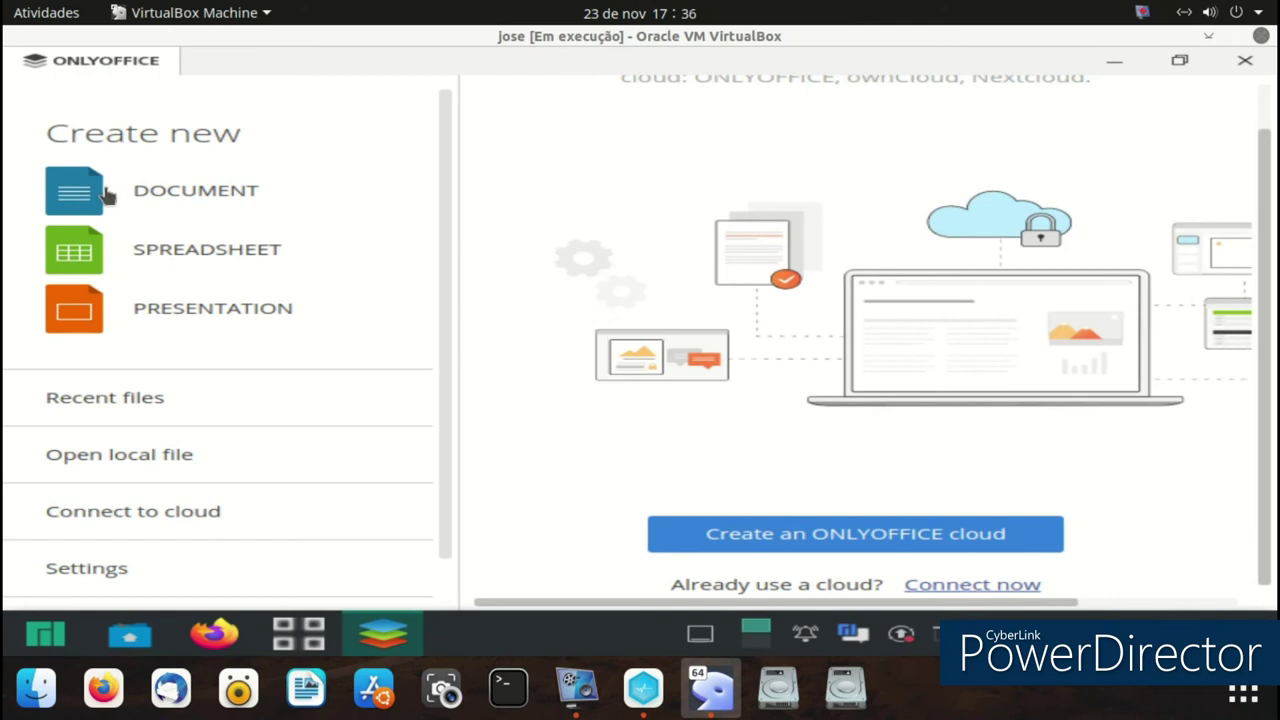
pyautogui.click(228, 252)
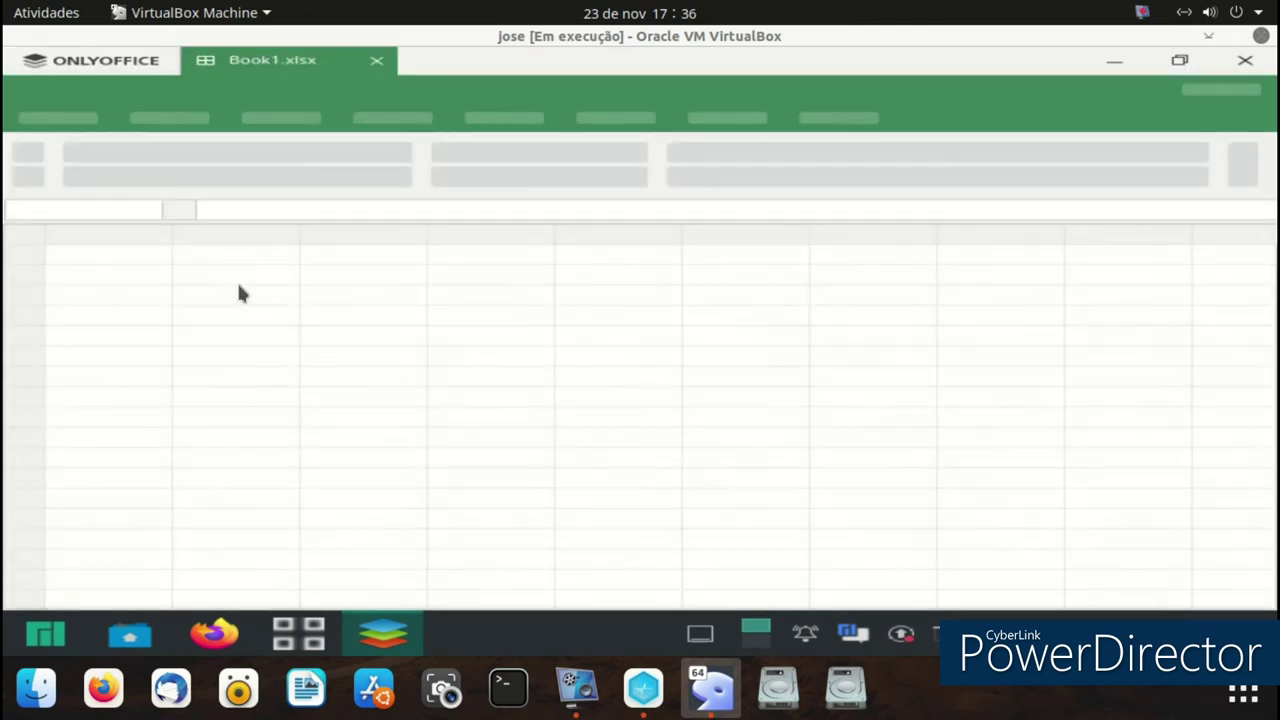
pyautogui.click(376, 60)
pyautogui.click(283, 312)
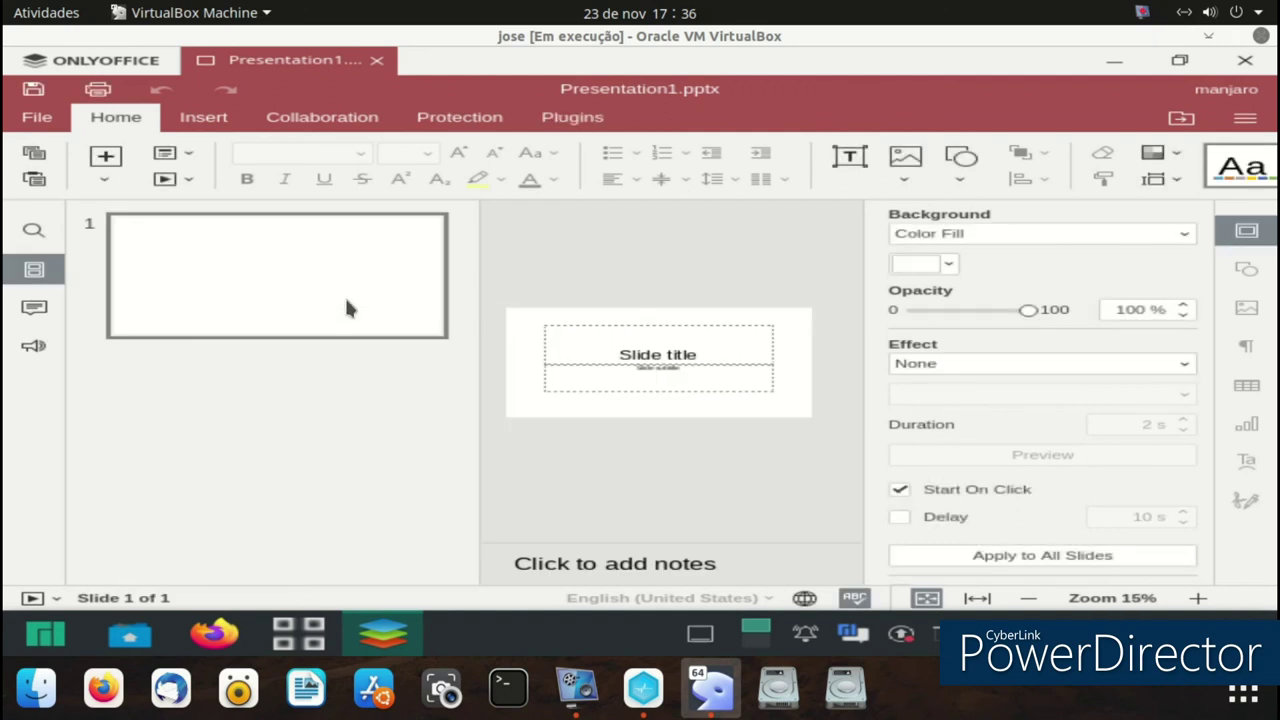
# - Title the slide 'Hi' and add a small text box below the title
pyautogui.click(650, 348)
pyautogui.write('Hi')
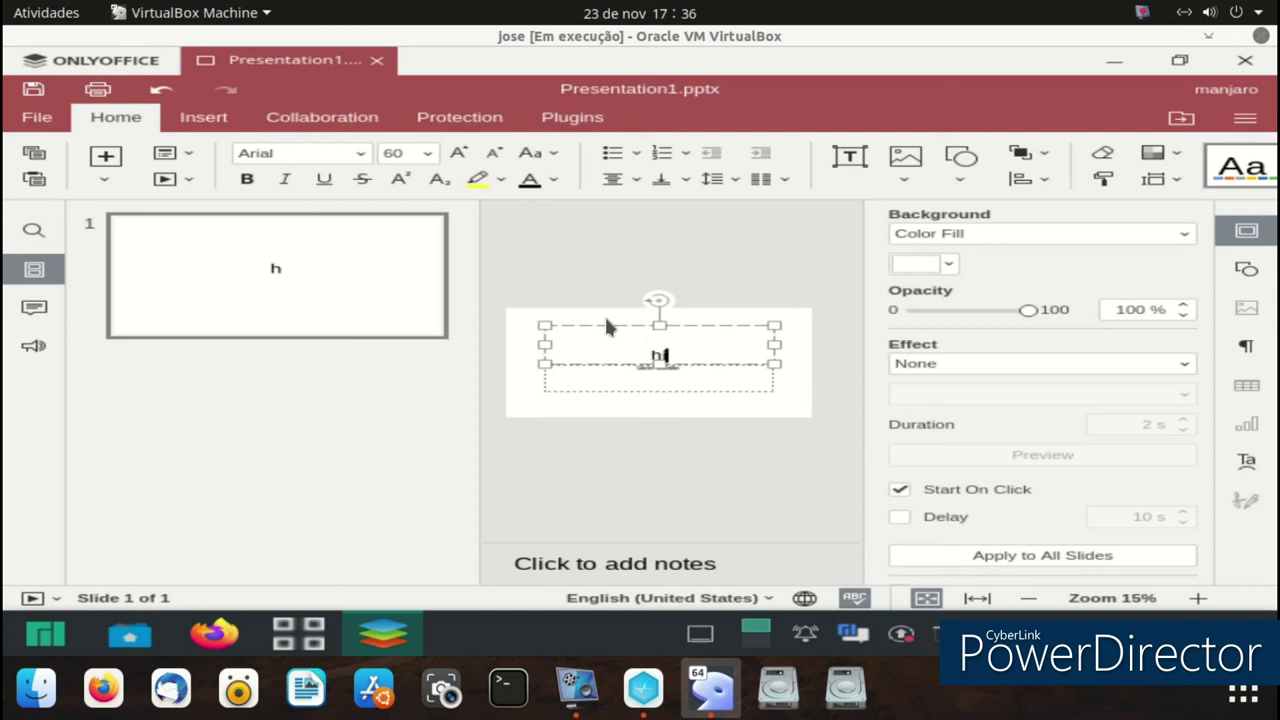
pyautogui.write(' >(')
pyautogui.press('BackSpace')
pyautogui.press('BackSpace')
pyautogui.press('BackSpace')
pyautogui.click(585, 456)
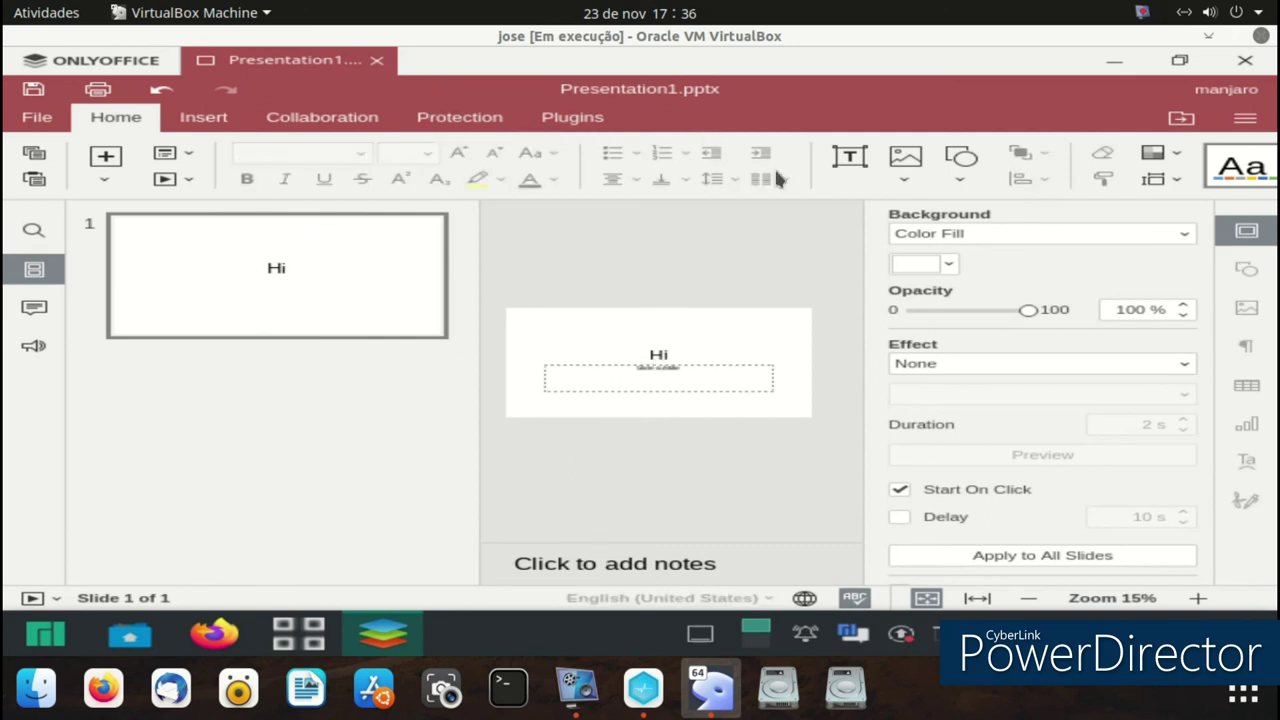
pyautogui.click(848, 160)
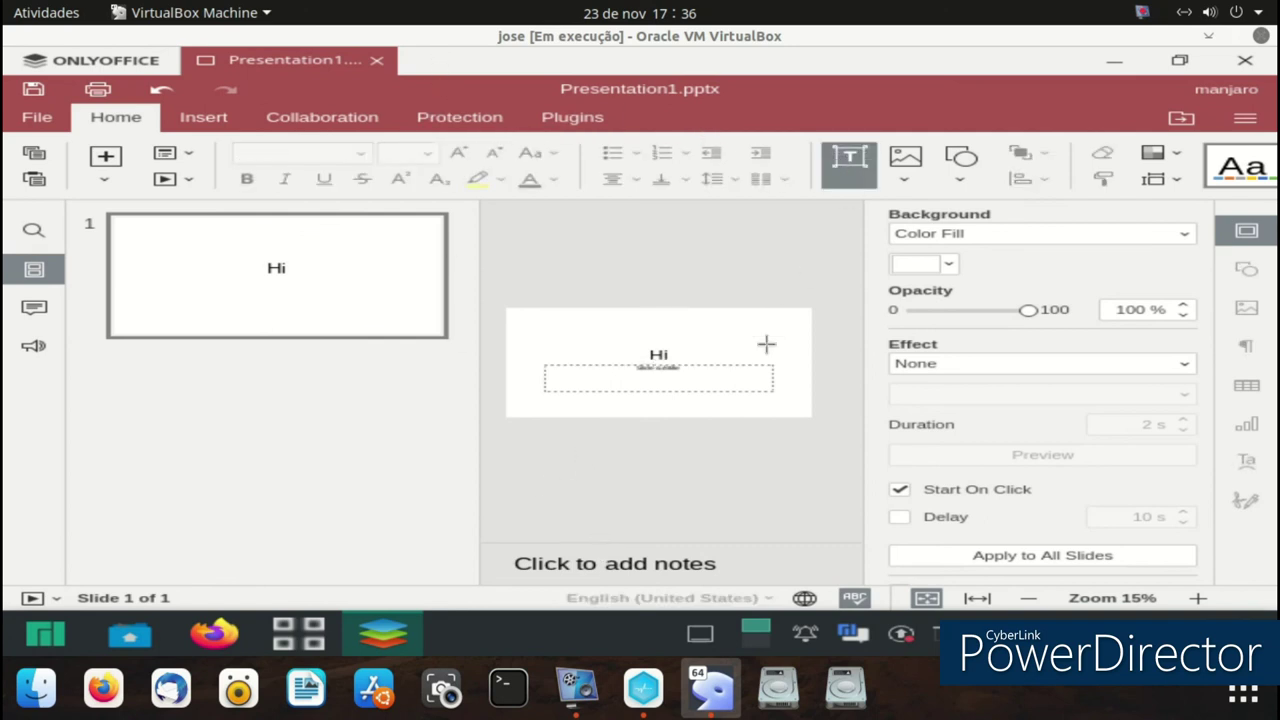
pyautogui.click(708, 371)
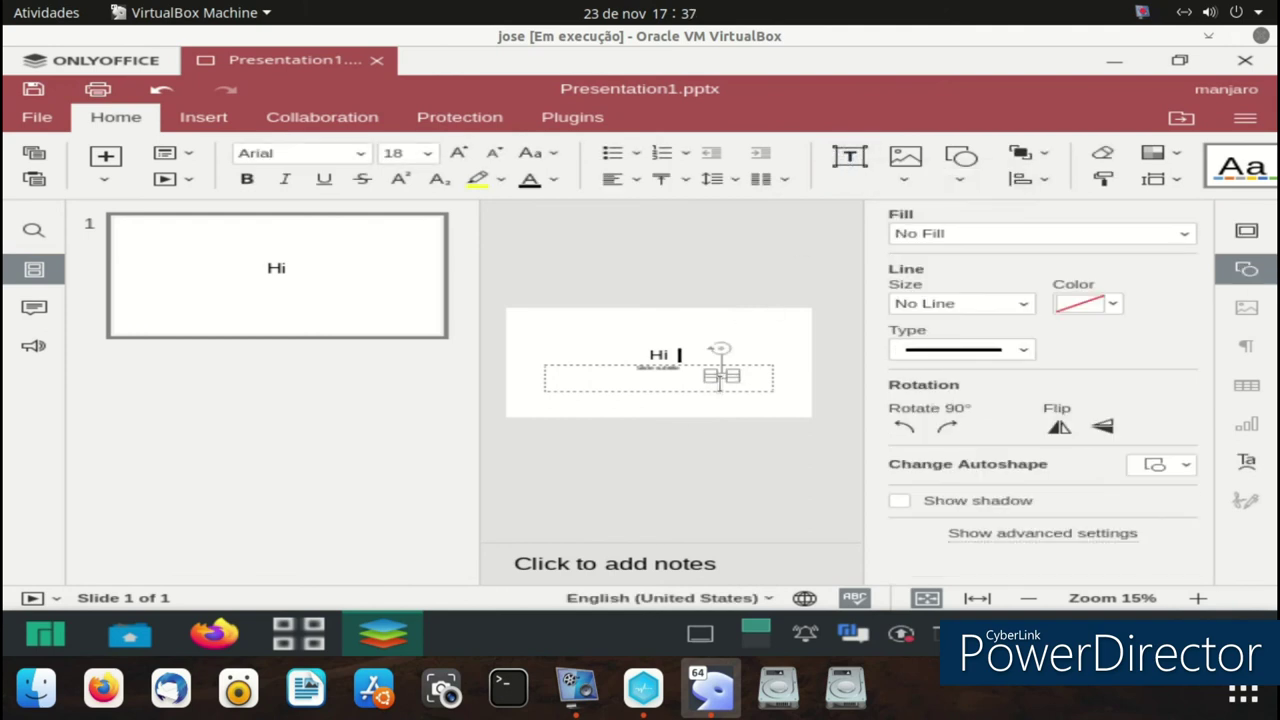
pyautogui.click(276, 245)
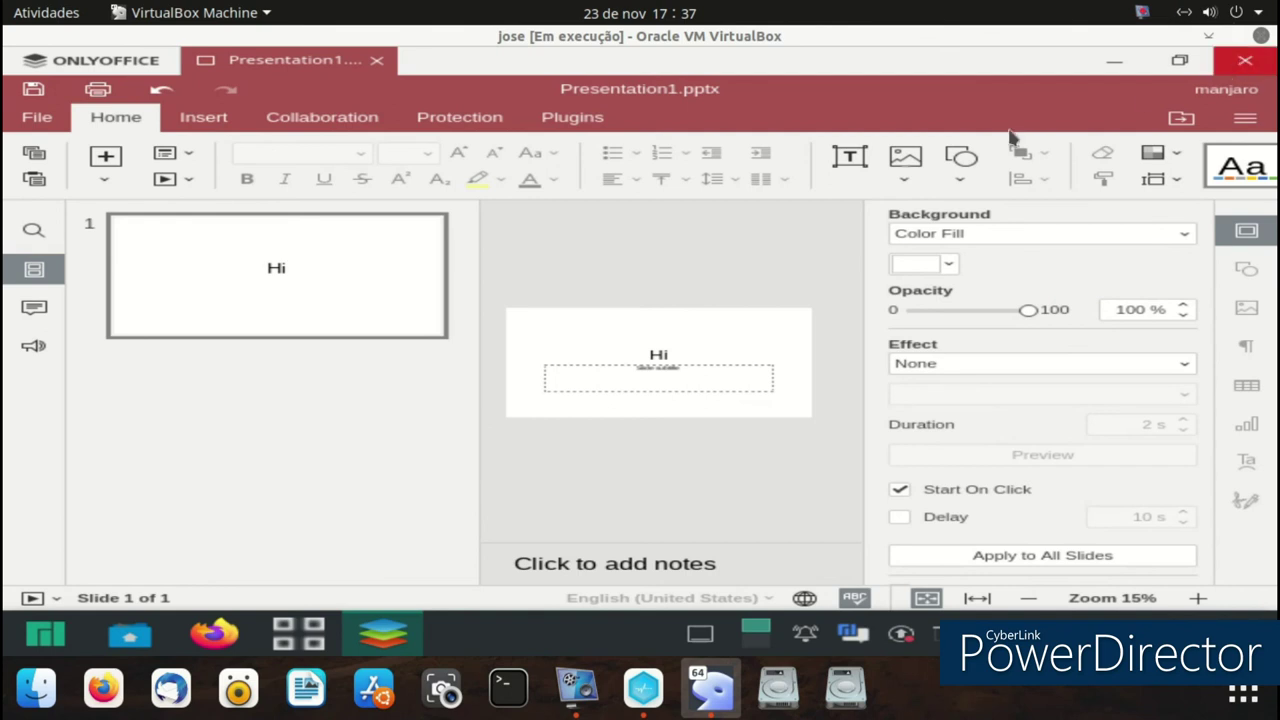
# - Close ONLYOFFICE, discarding the unsaved presentation
pyautogui.click(1245, 60)
pyautogui.click(623, 313)
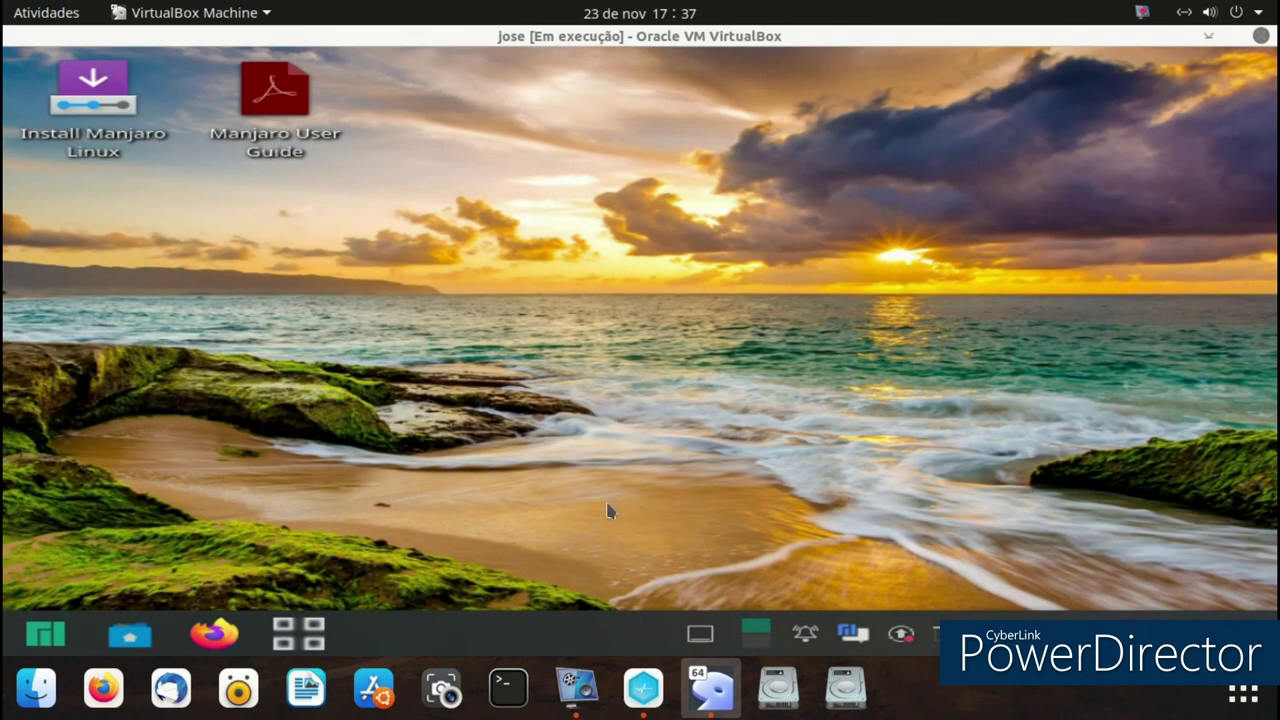
pyautogui.click(576, 688)
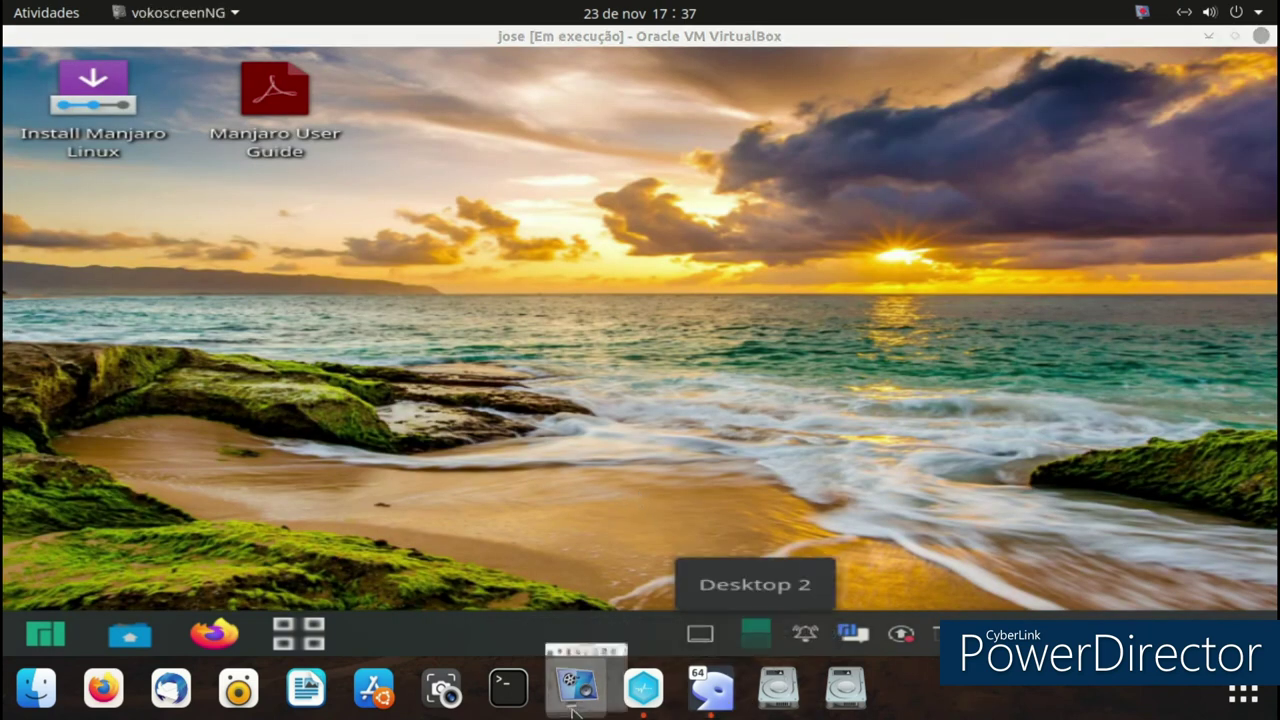